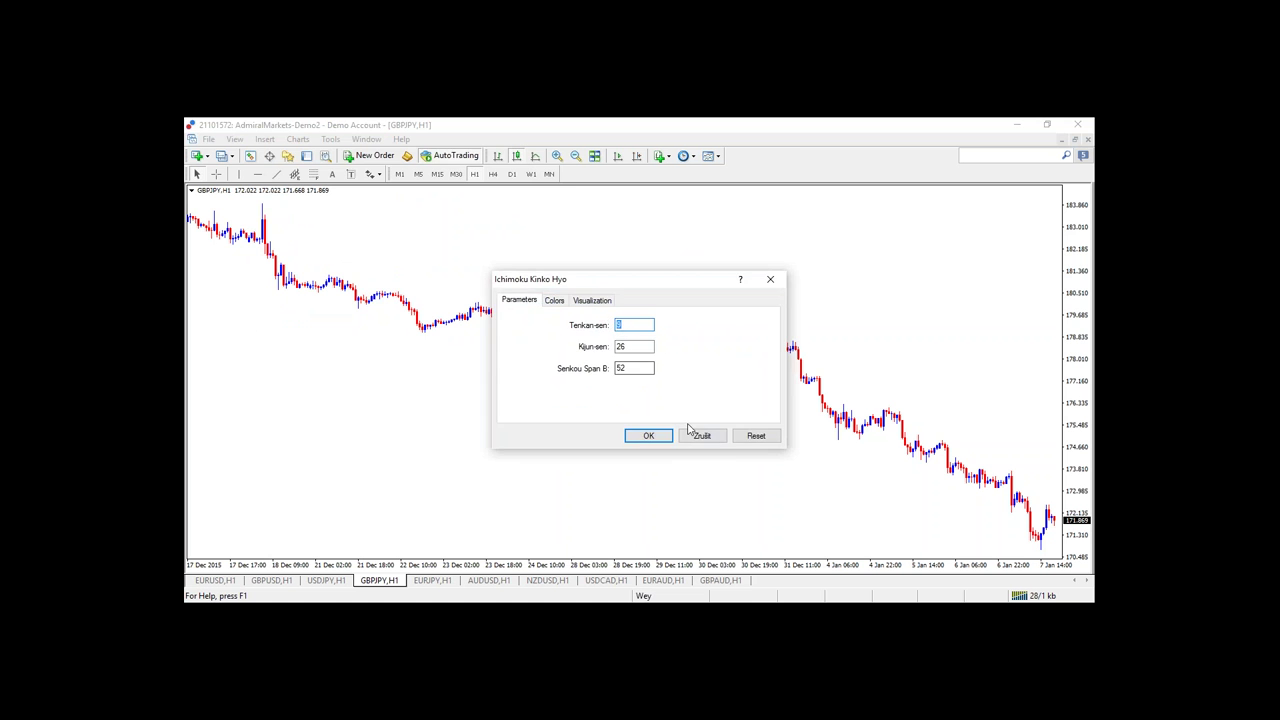
Step: Add the Ichimoku Kinko Hyo indicator to the GBPJPY chart with Tenkan-sen 9, Kijun-sen 26 and Senkou Span B 52
click(701, 434)
click(264, 139)
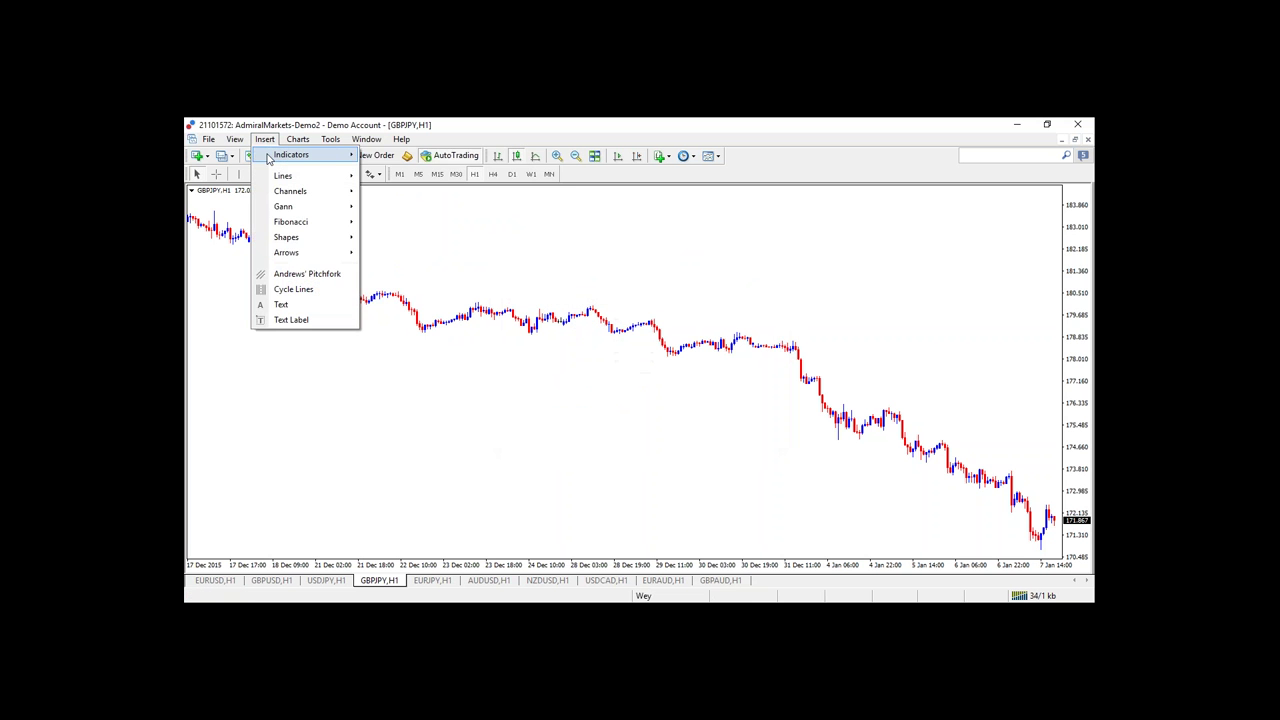
mouse_move(352, 152)
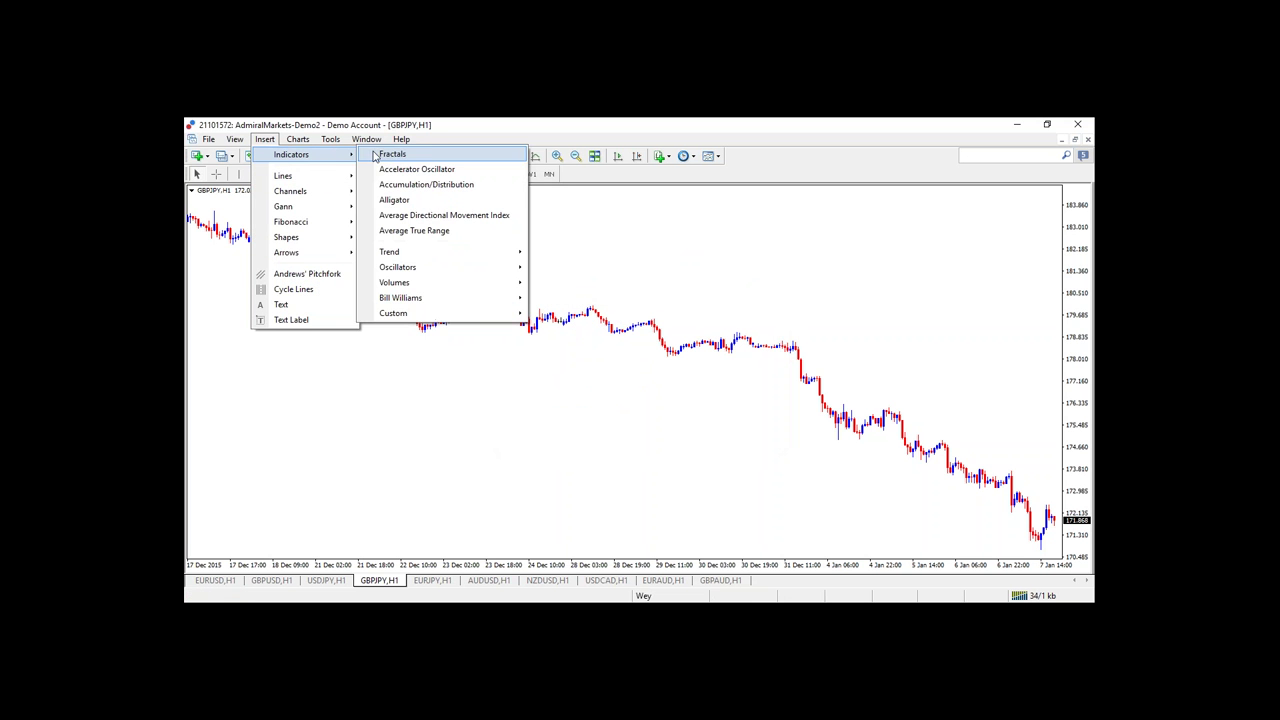
mouse_move(490, 251)
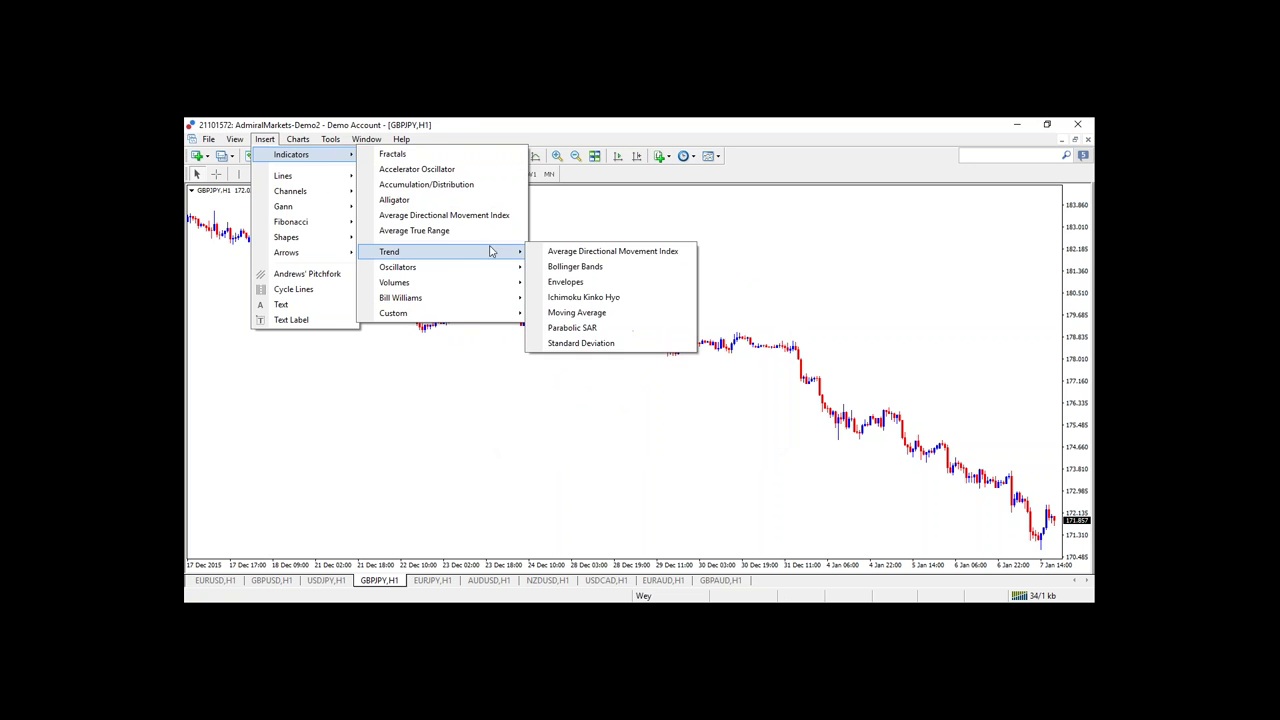
click(585, 298)
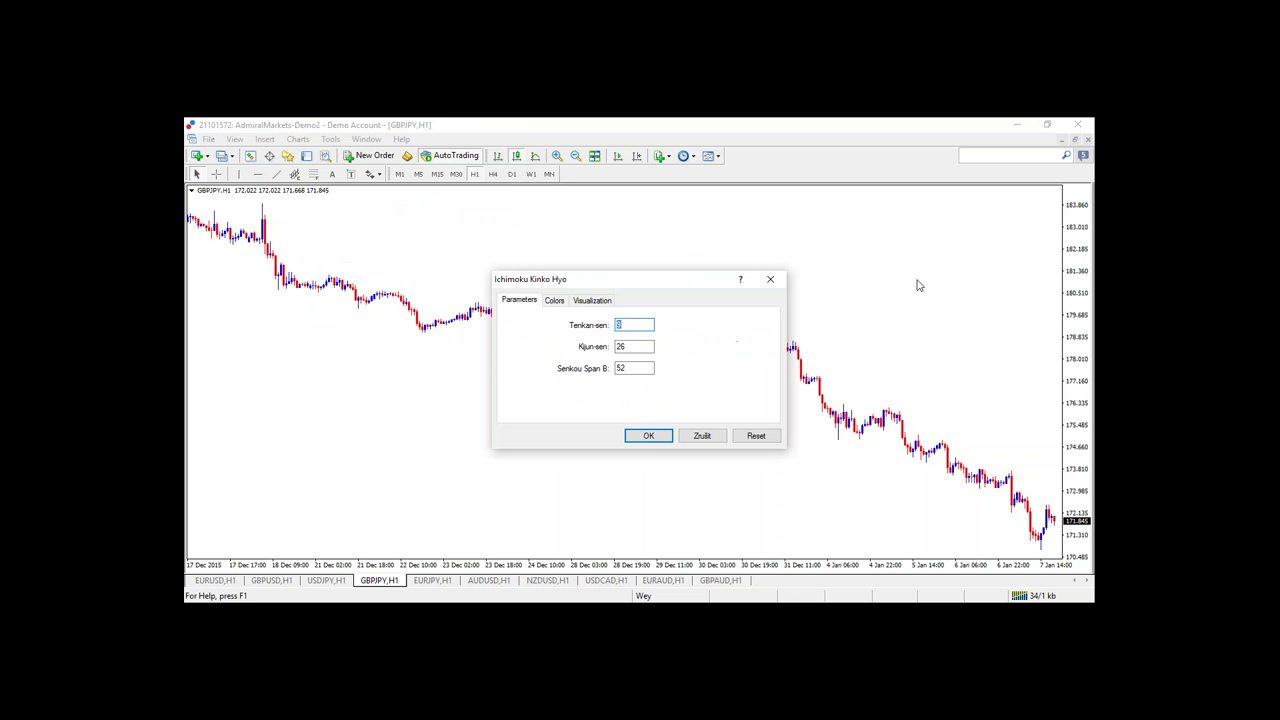
click(645, 440)
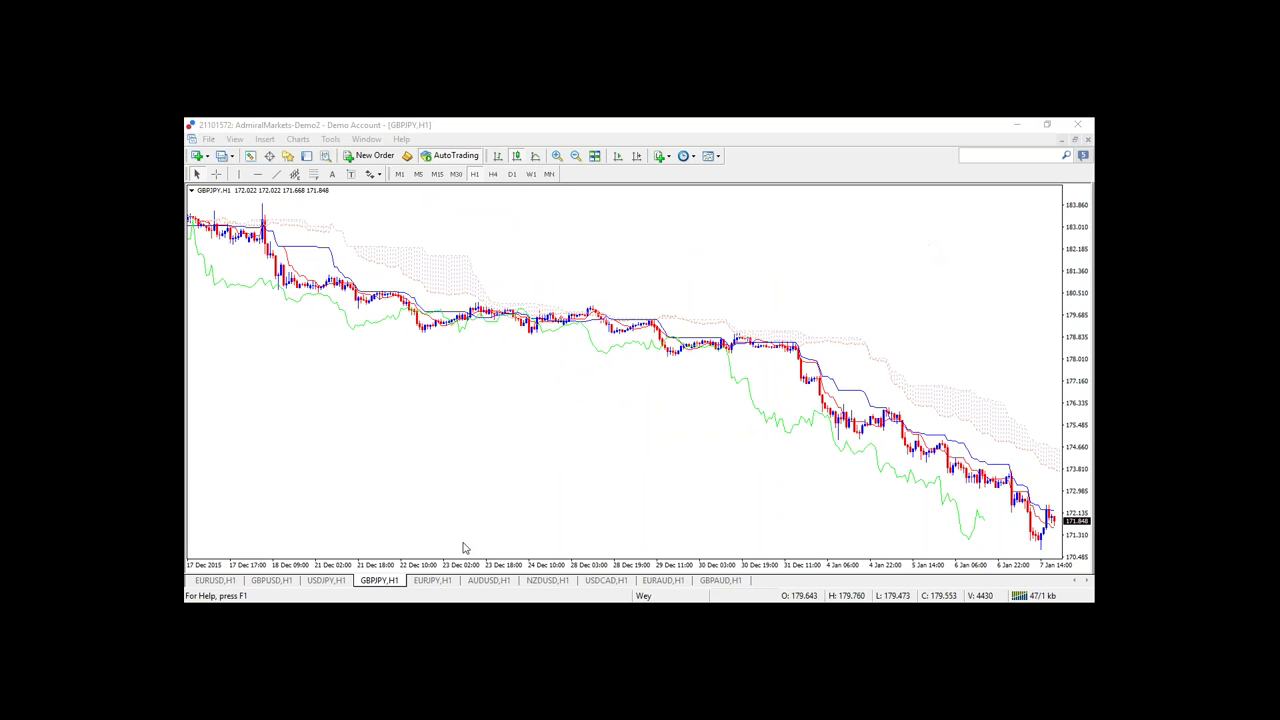
Step: Switch the GBPJPY chart to the H4 timeframe and turn off the chart shift, bringing the December 2015 candles into view
click(493, 174)
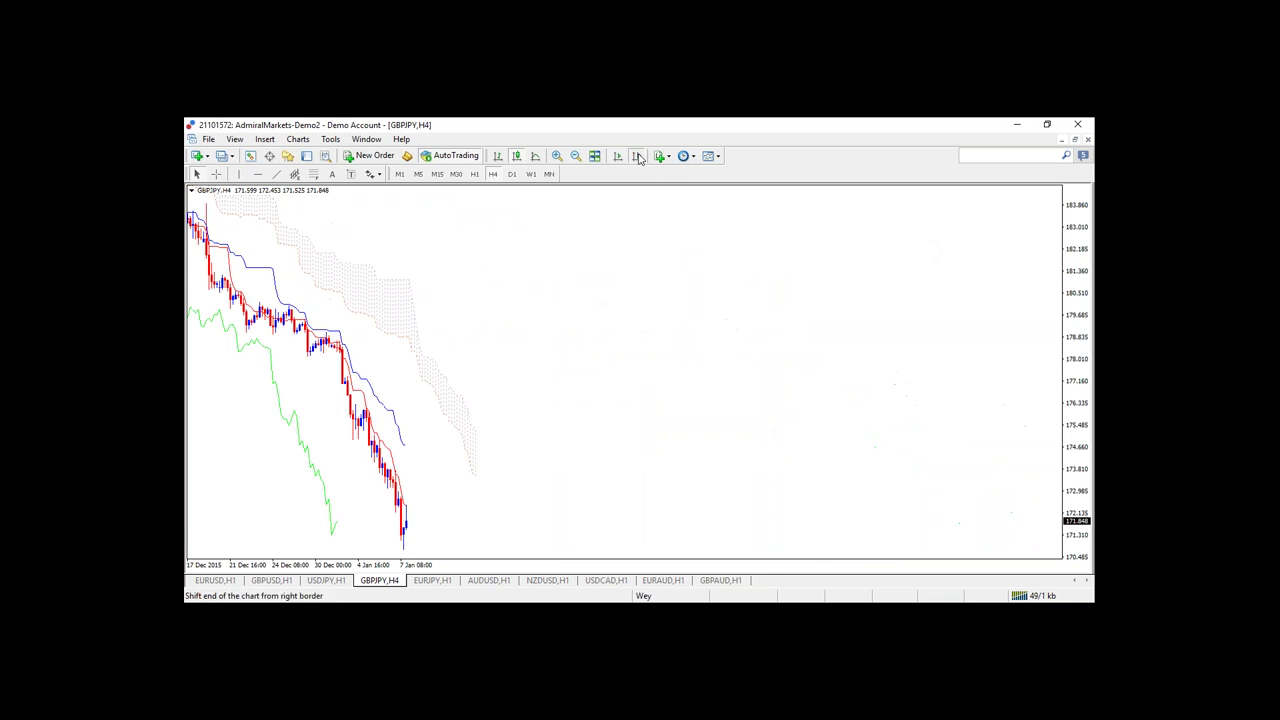
click(617, 156)
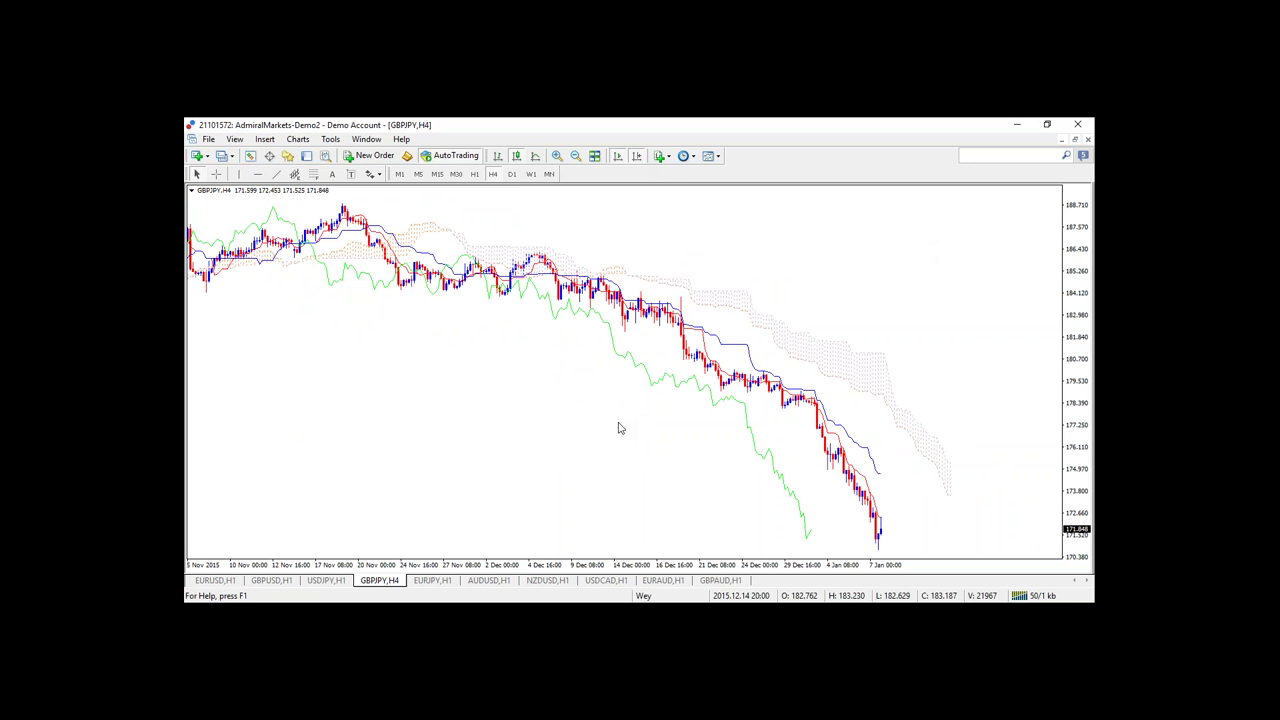
scroll(540, 465, up, 1)
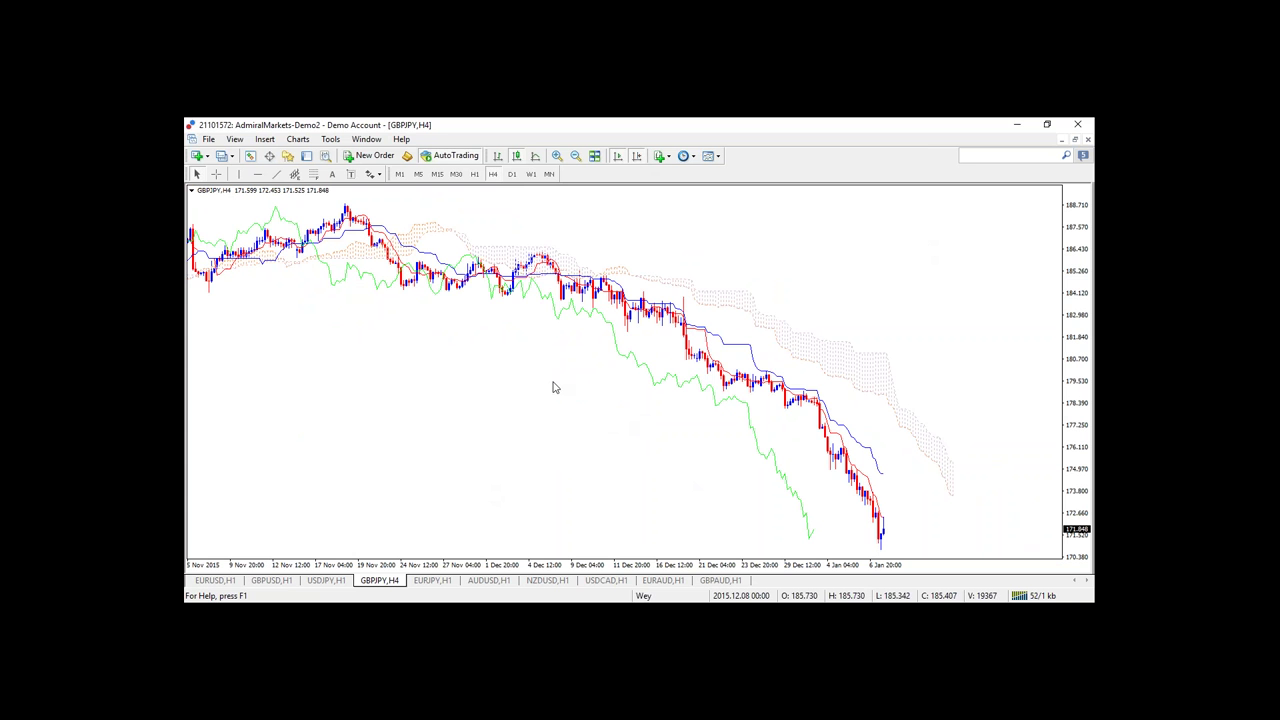
scroll(553, 387, down, 1)
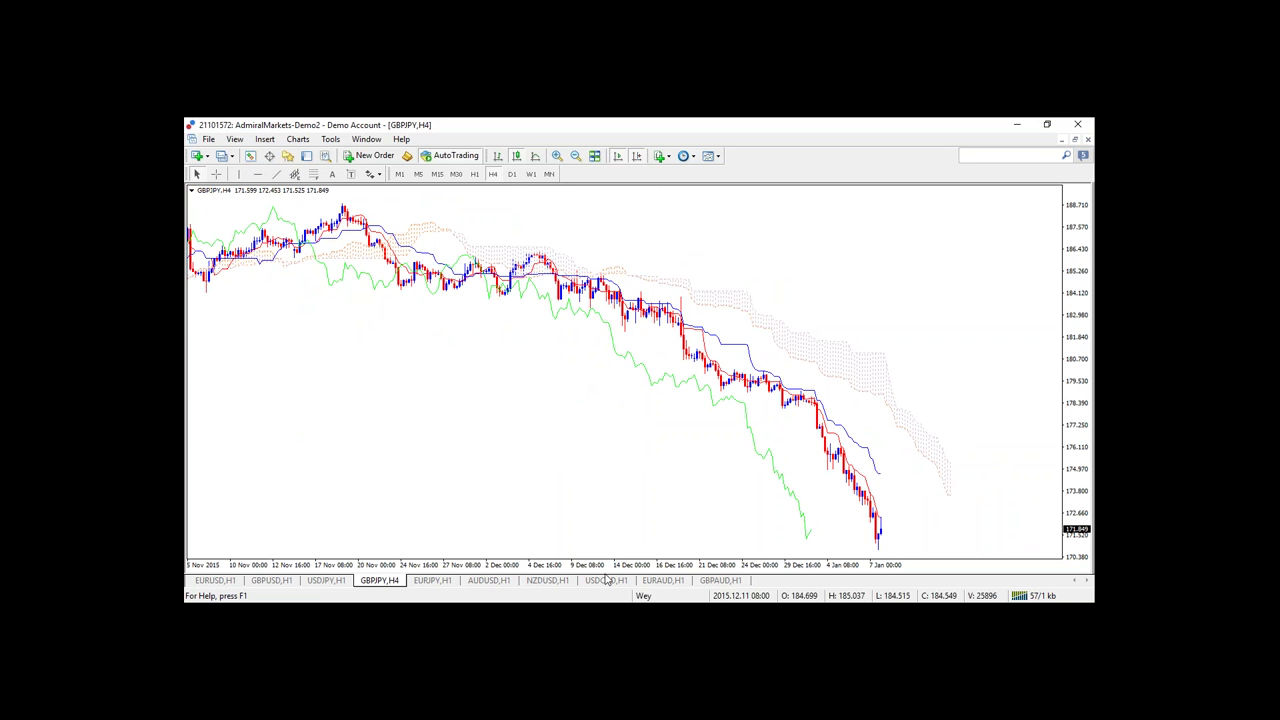
drag(610, 575, 620, 572)
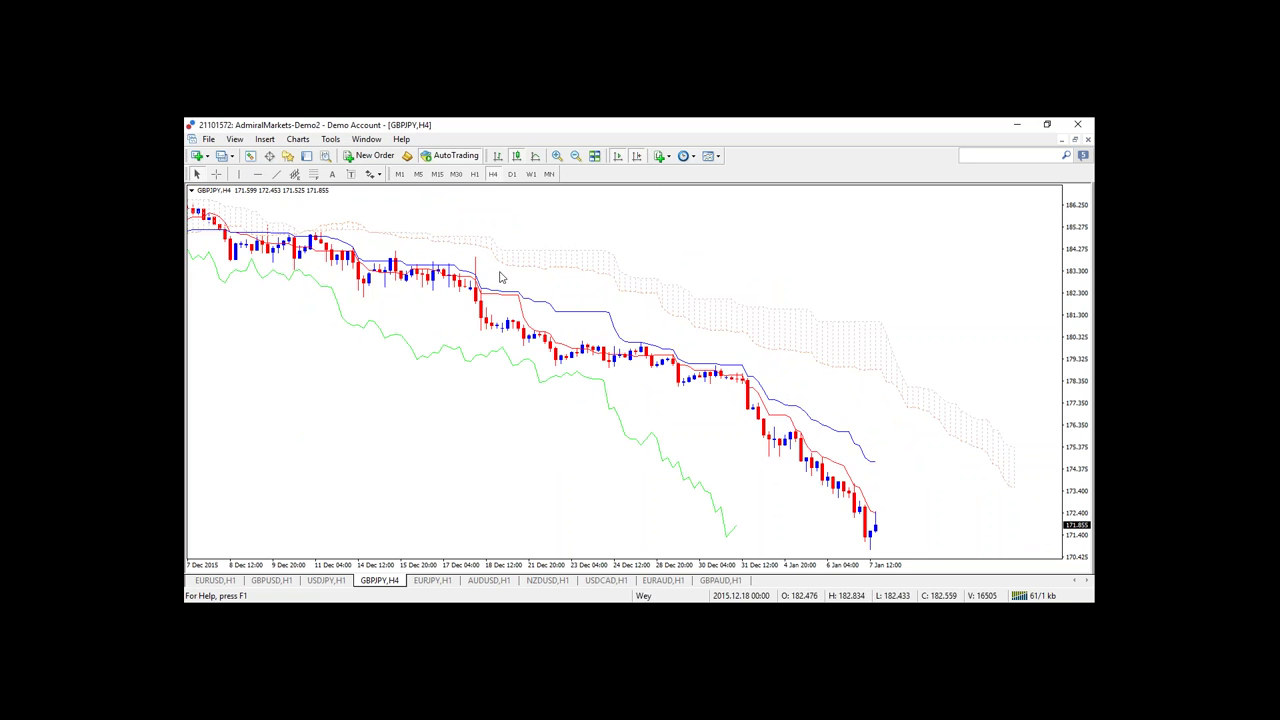
click(636, 156)
scroll(465, 329, down, 3)
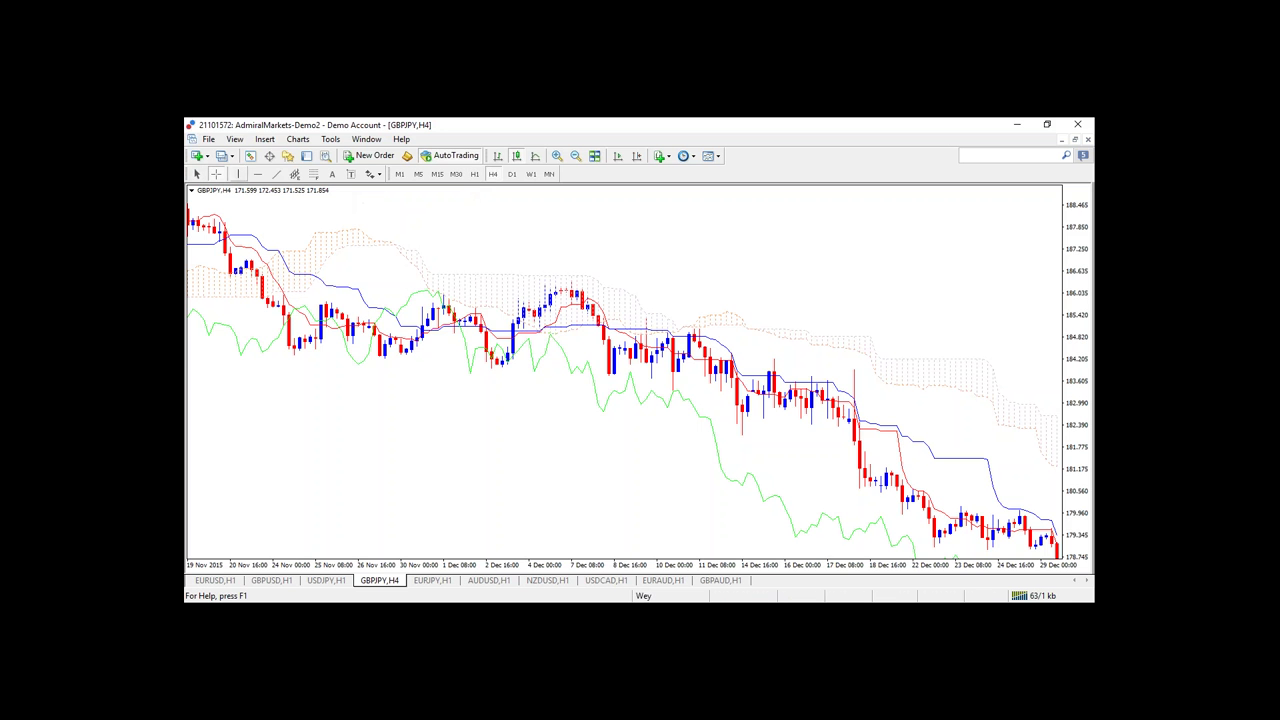
Step: Measure the price drop from the early December high to the 8 December candles with the crosshair
click(216, 174)
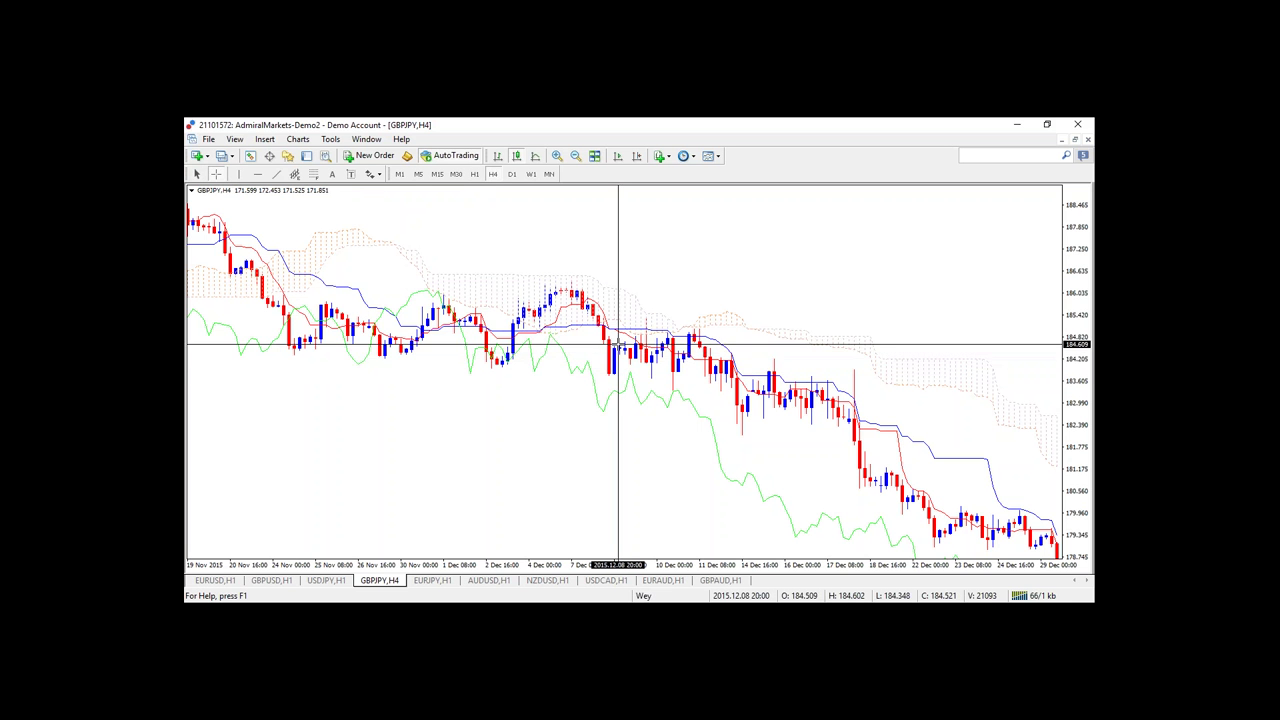
mouse_move(619, 348)
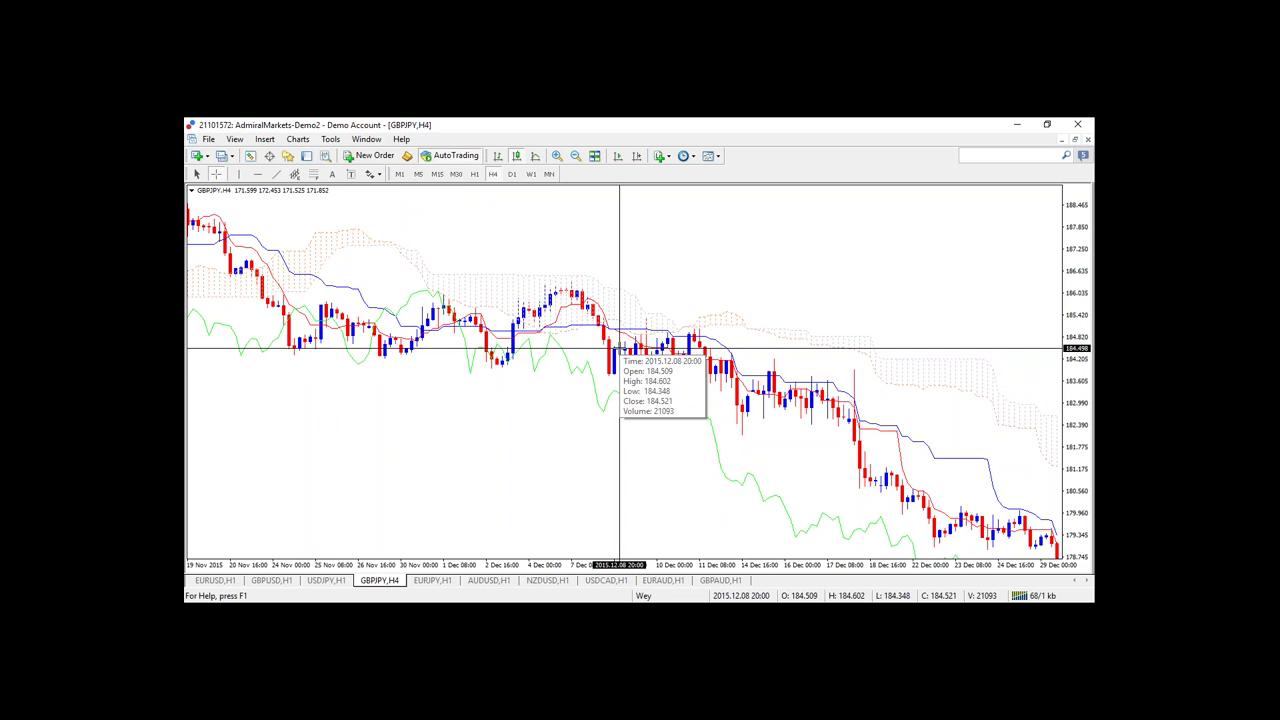
drag(571, 277, 624, 350)
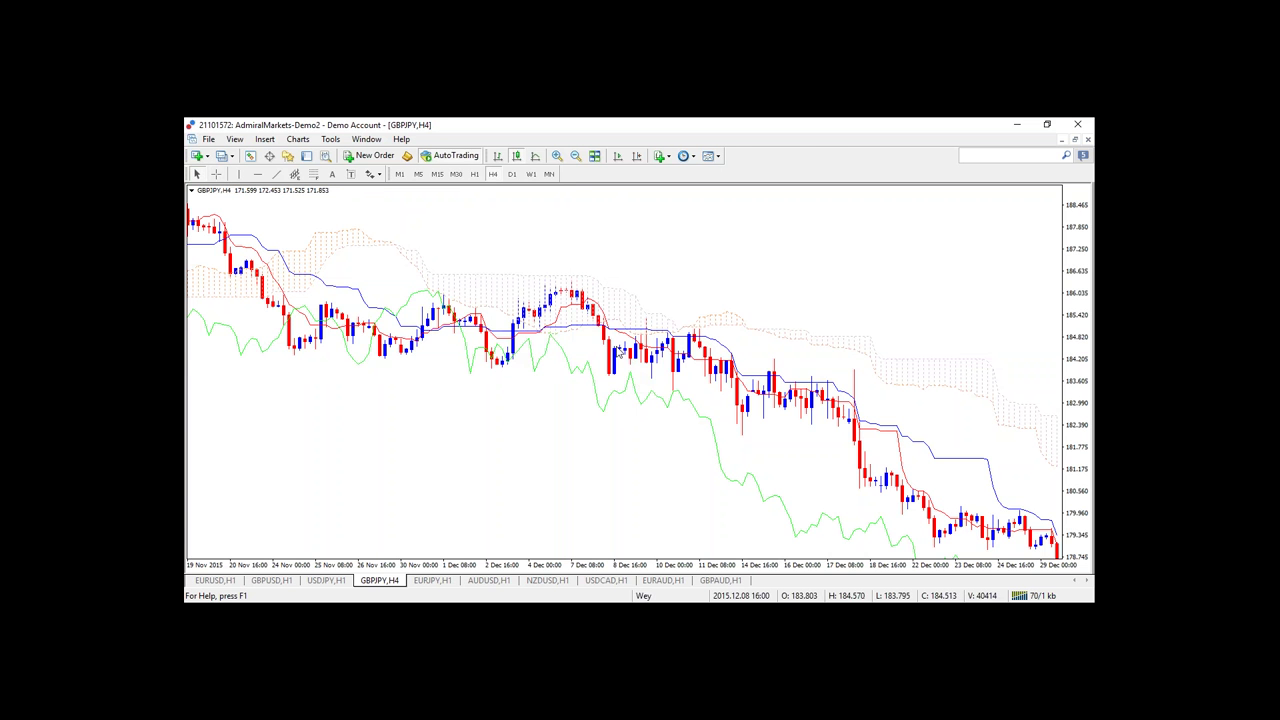
Step: Place horizontal lines at the early December high, about 186.41, and at the 8 December low, about 183.69
drag(674, 436, 660, 438)
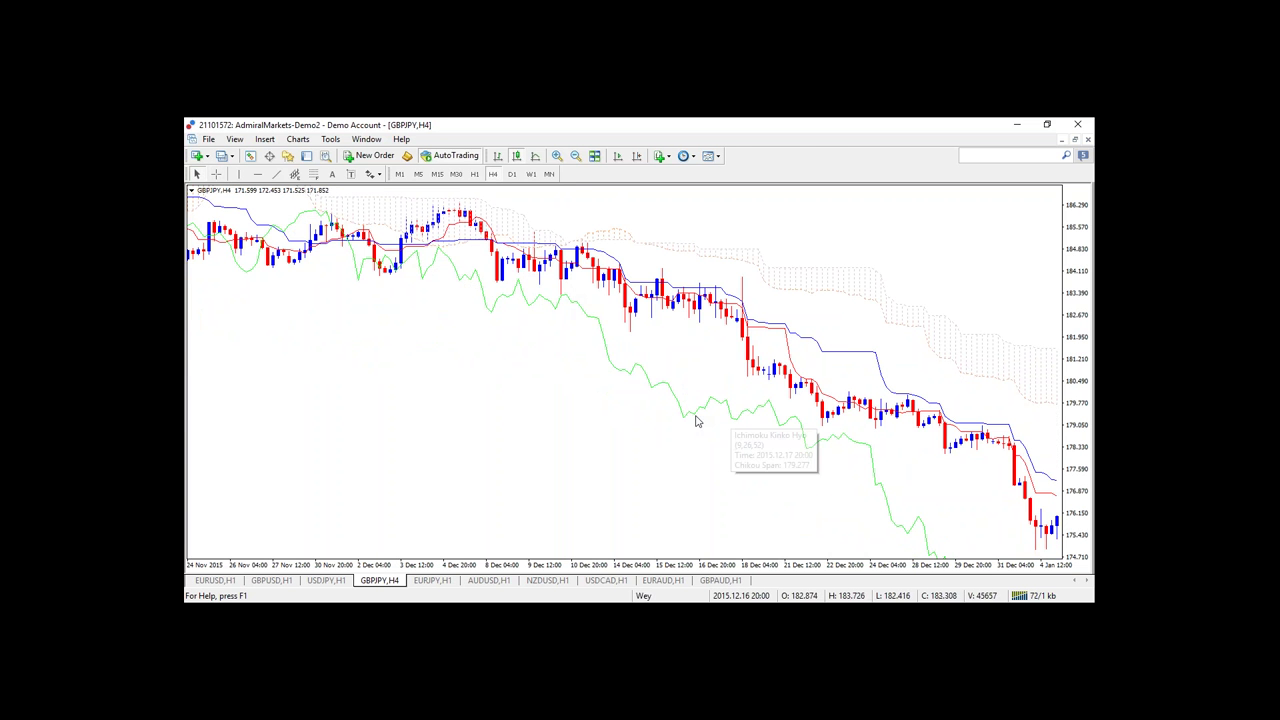
scroll(630, 370, down, 1)
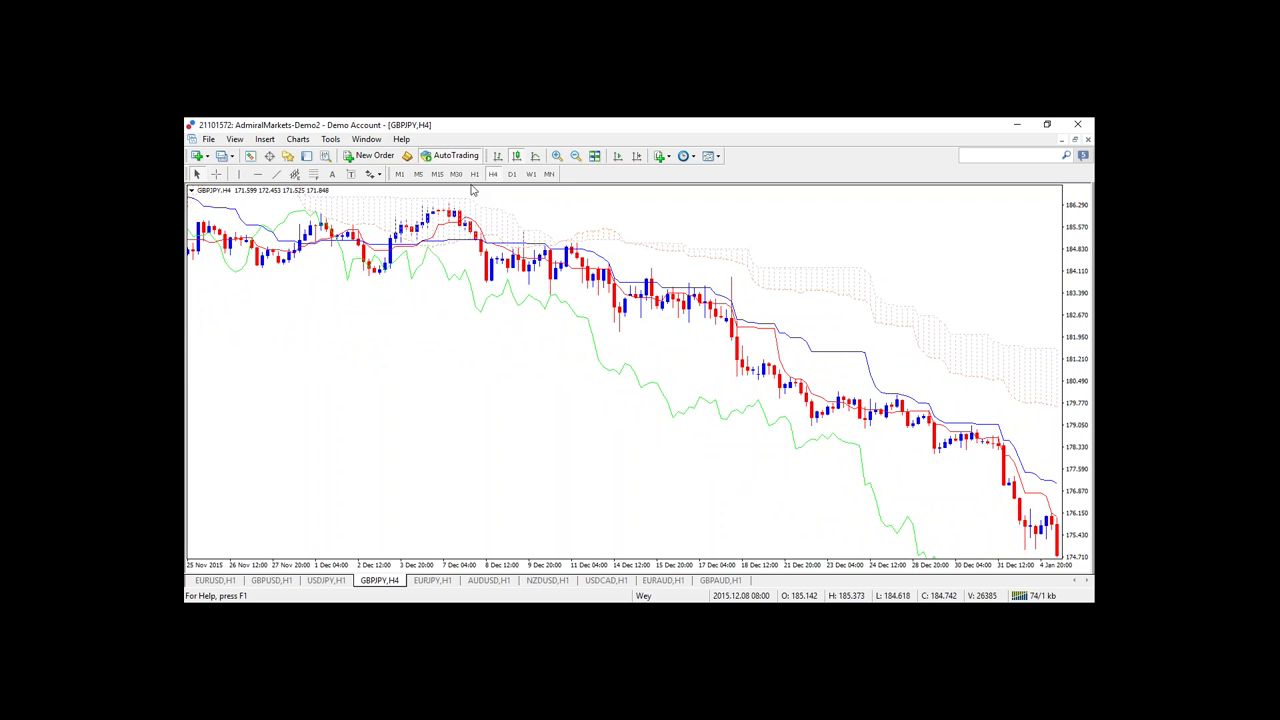
click(257, 174)
click(468, 201)
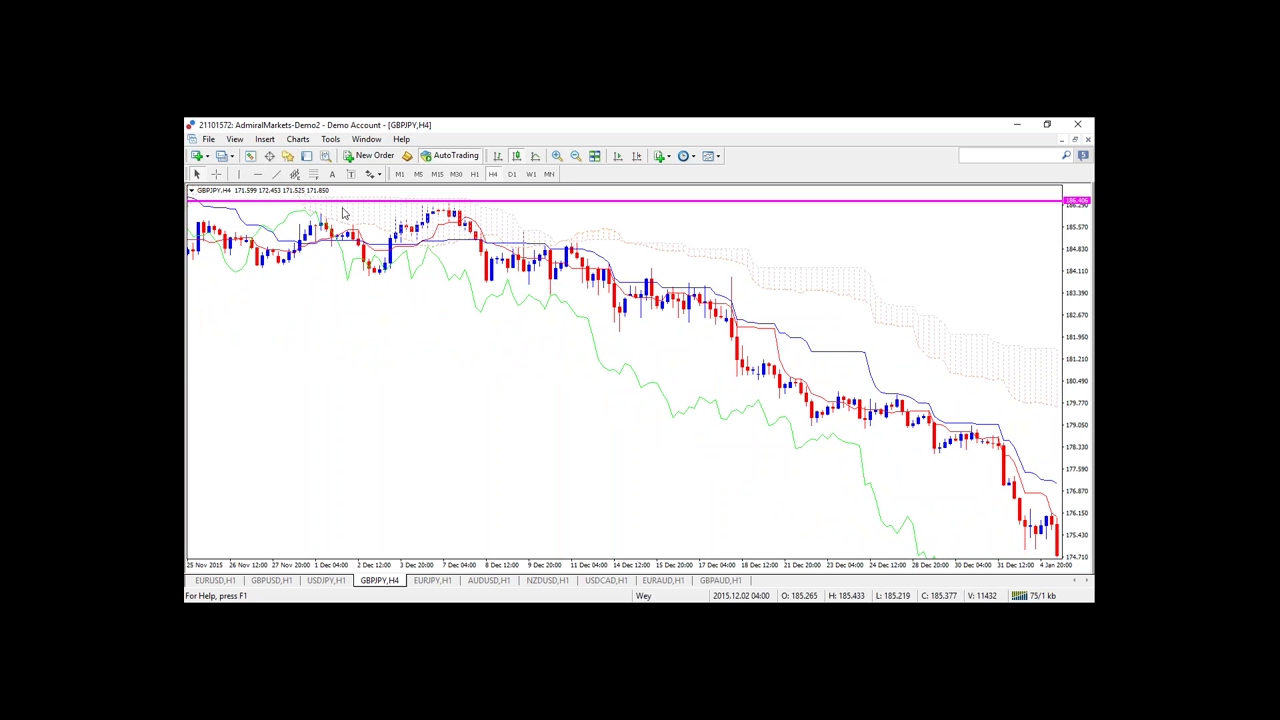
click(257, 174)
click(475, 285)
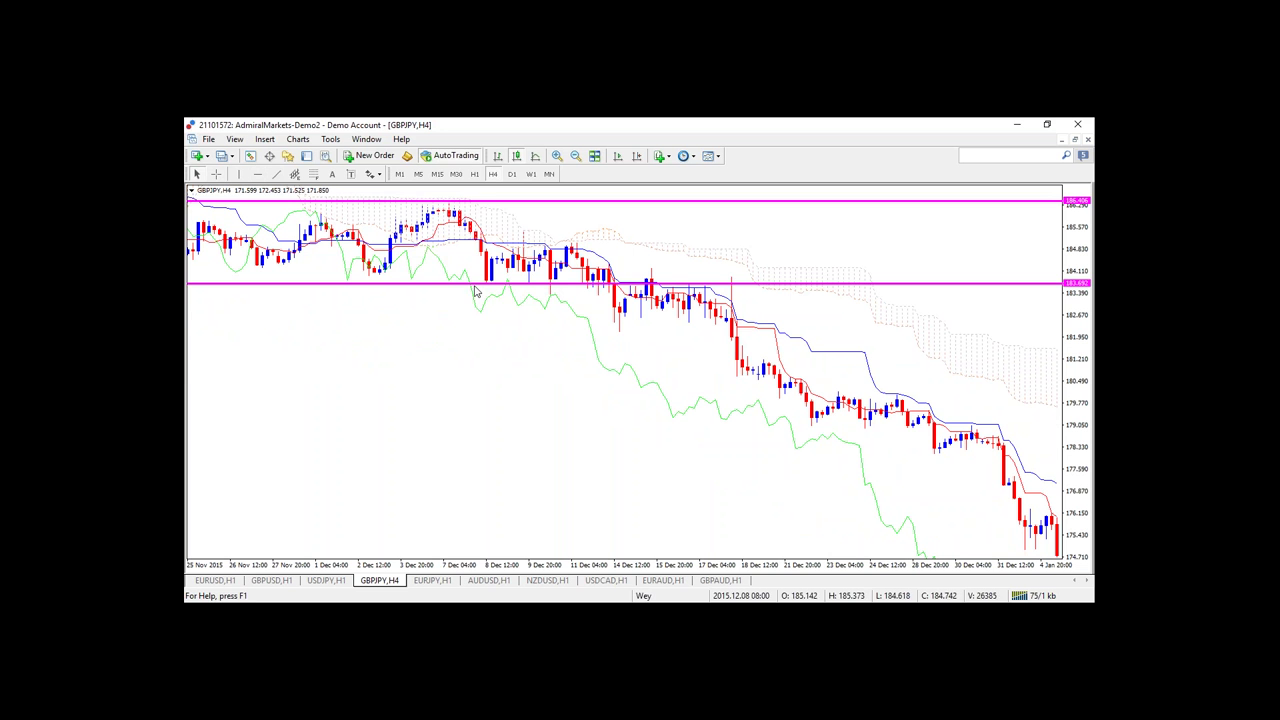
Step: Measure the price distance between the two horizontal lines with the crosshair
click(216, 174)
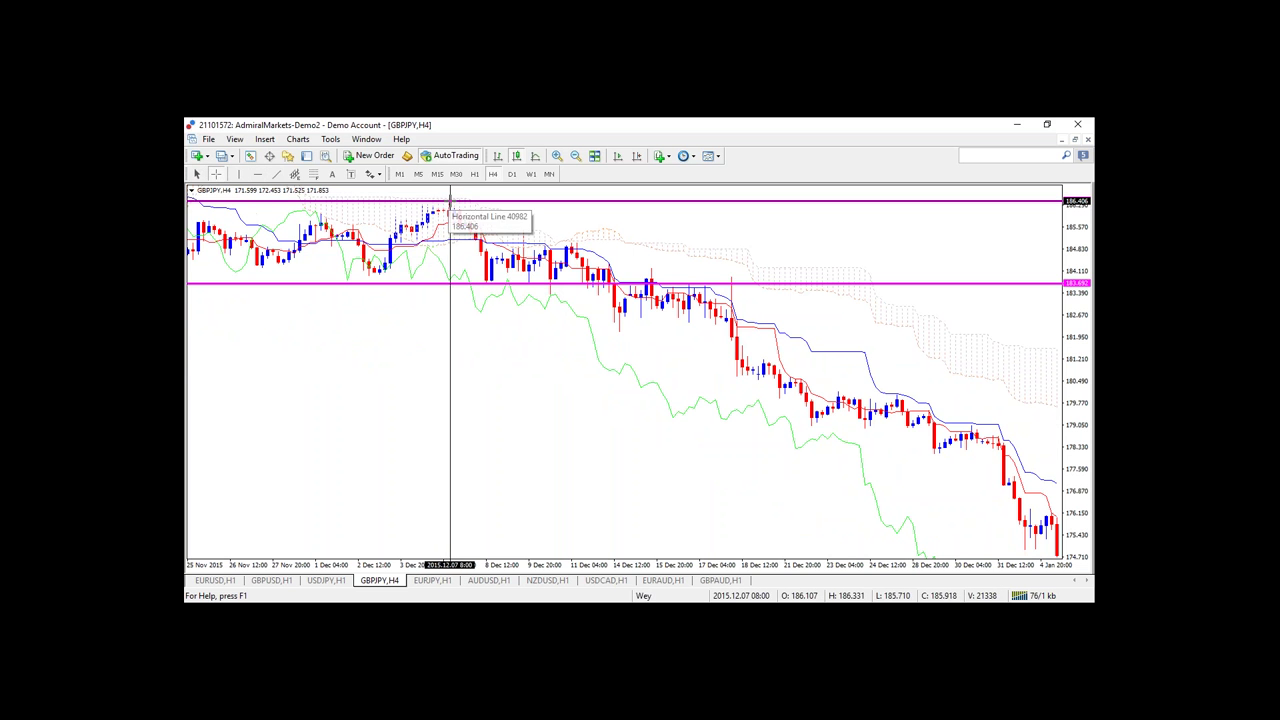
drag(449, 206, 482, 287)
click(216, 174)
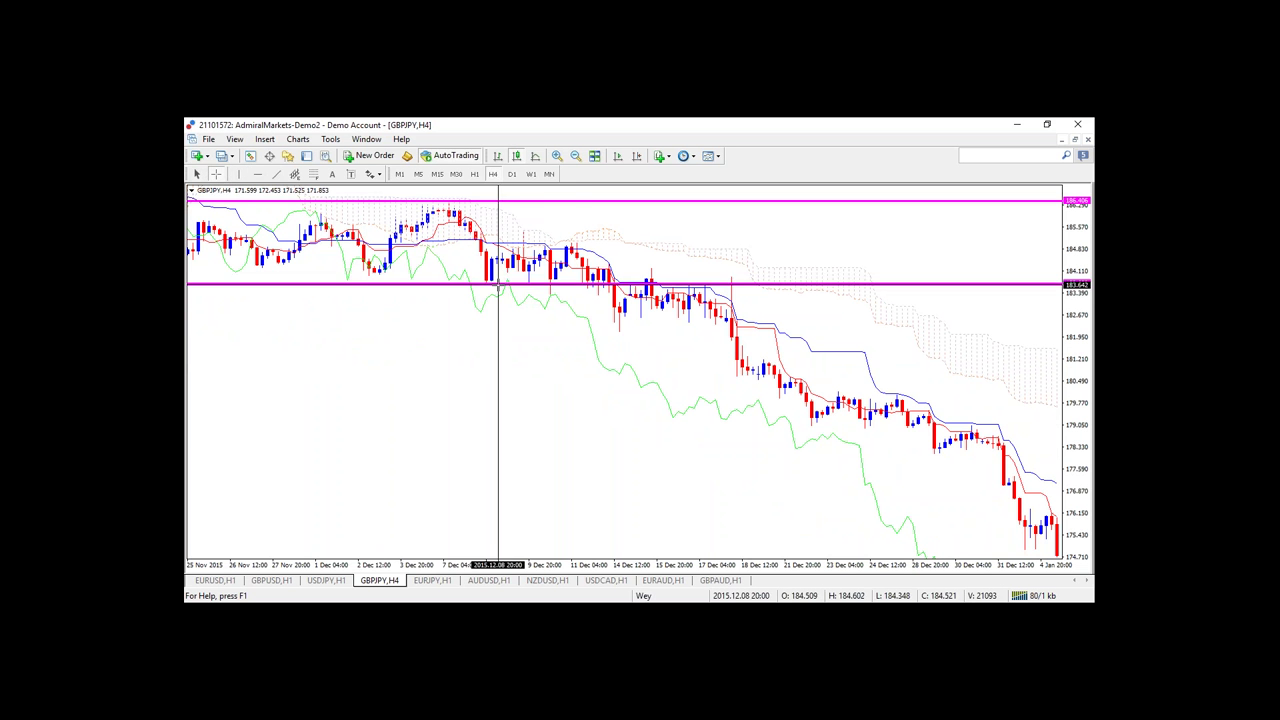
Step: Place a third horizontal line at about 180.85 and measure its distance from the line above it
click(257, 174)
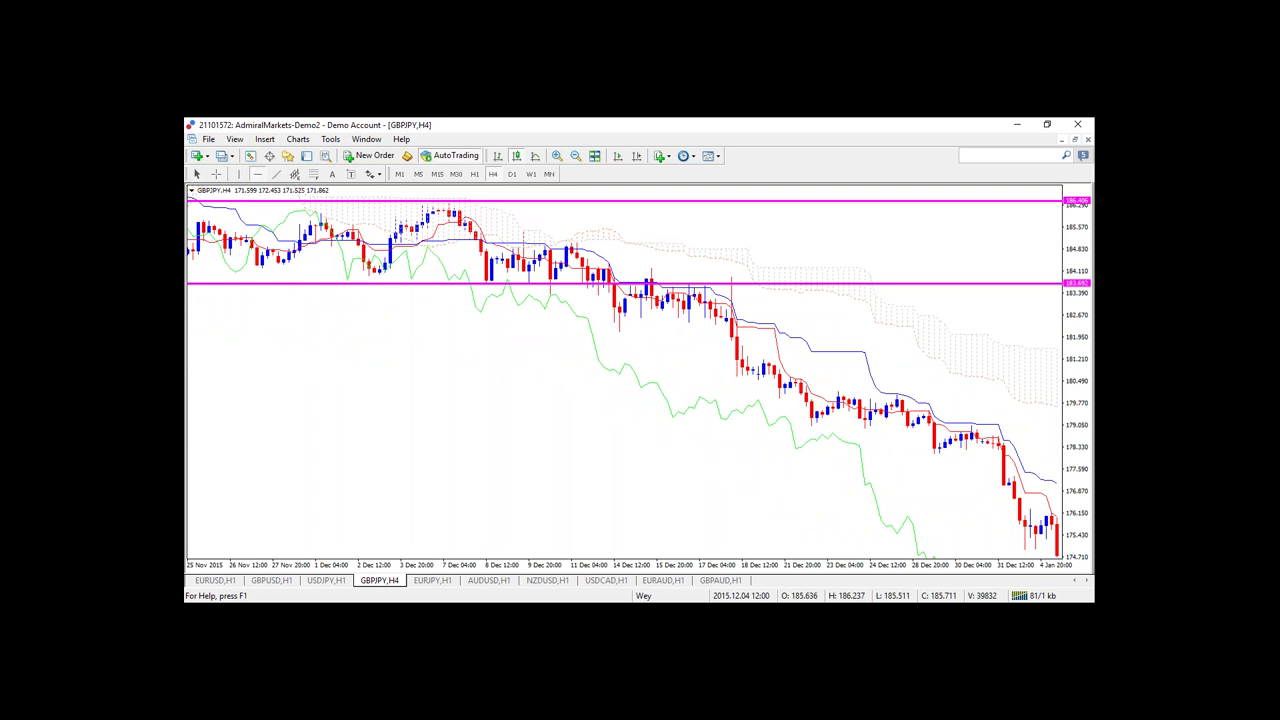
click(501, 343)
drag(501, 344, 500, 372)
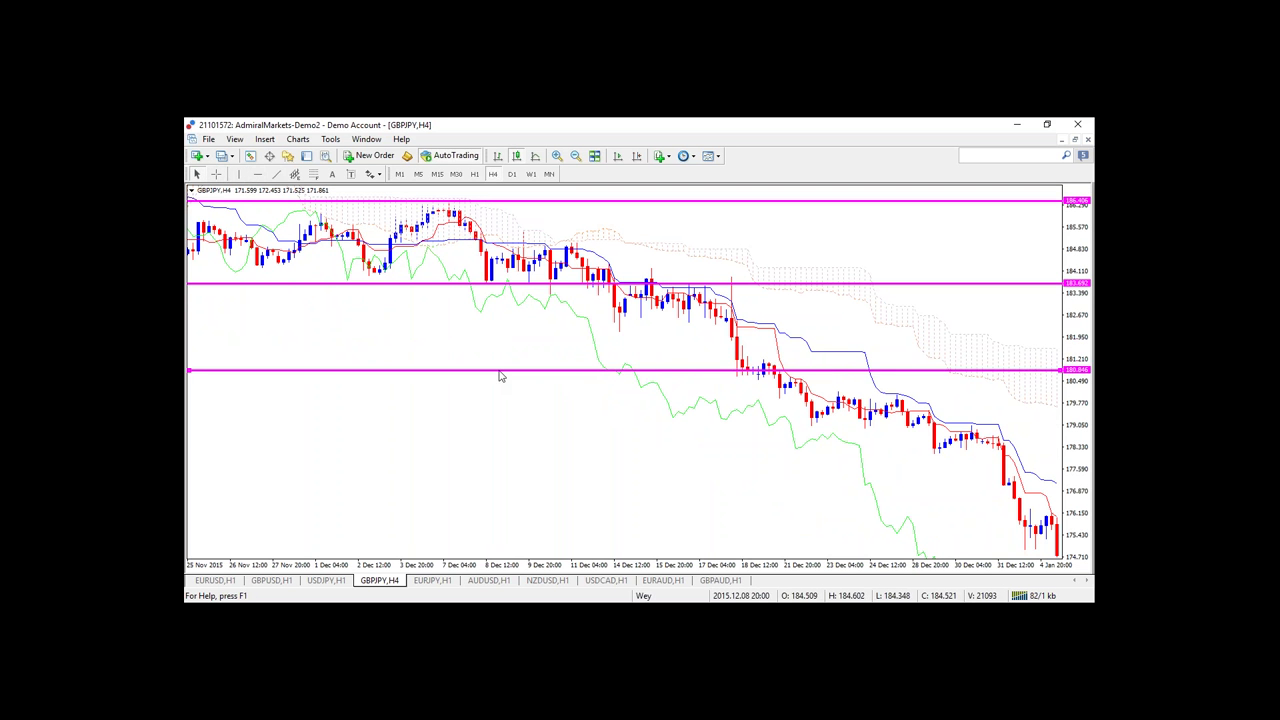
click(216, 174)
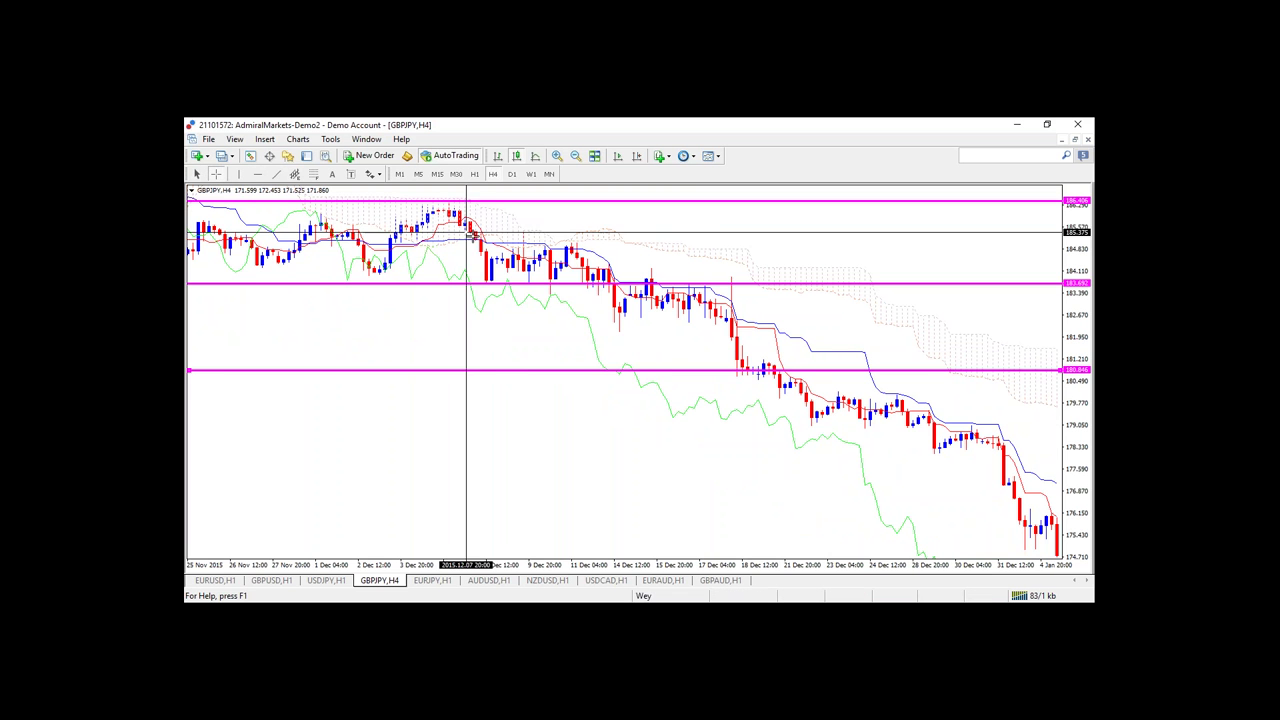
drag(505, 285, 521, 370)
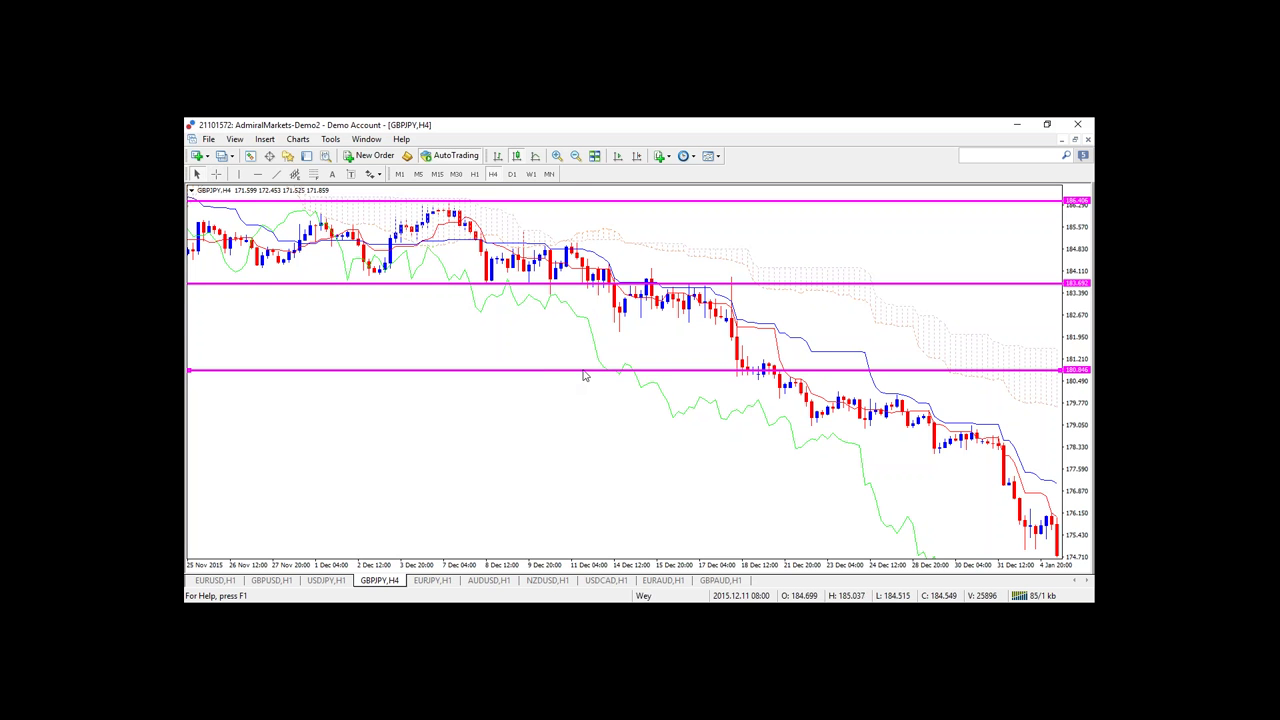
Step: Examine the decline through the three horizontal lines up to the latest January 2016 candles
scroll(729, 466, down, 3)
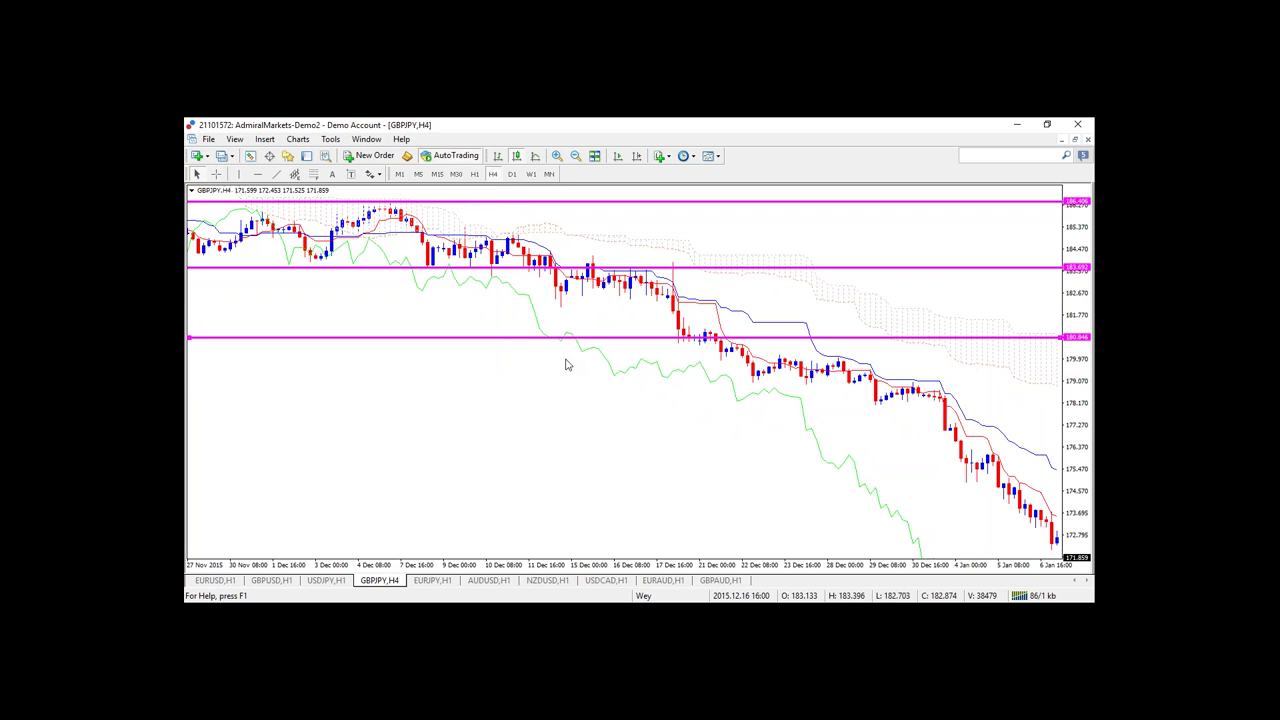
drag(606, 366, 589, 437)
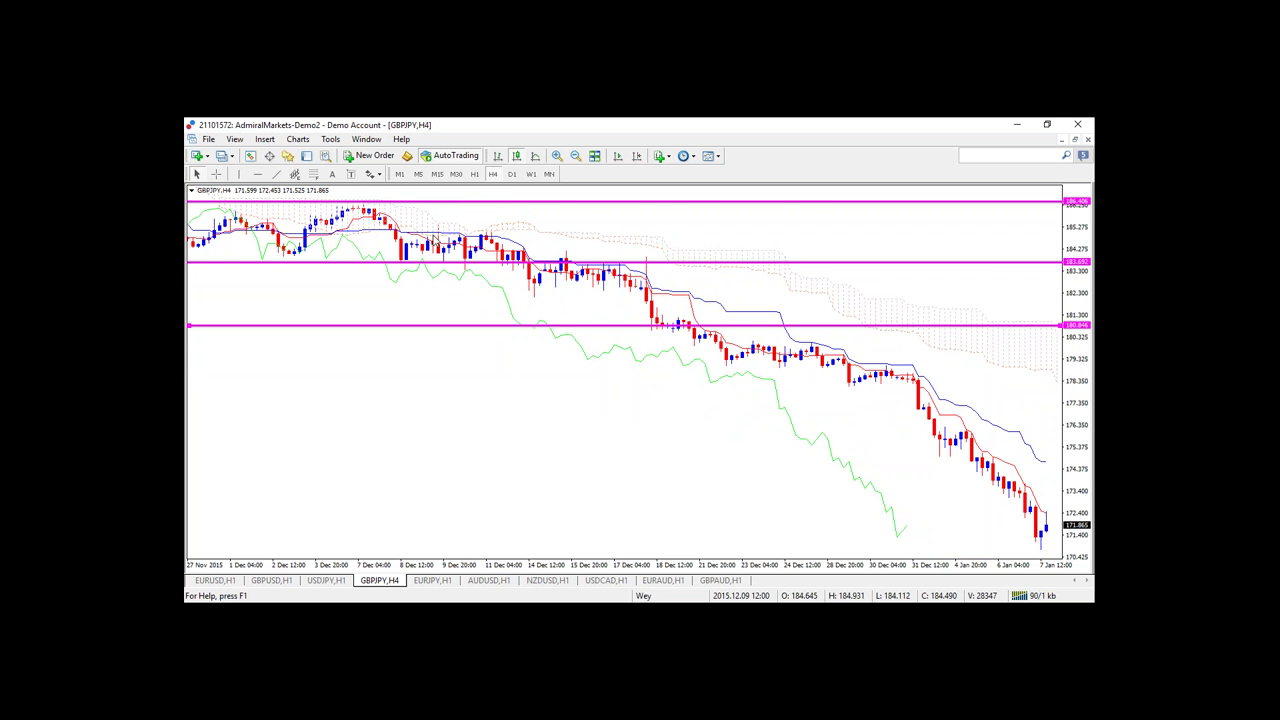
mouse_move(434, 241)
mouse_move(651, 290)
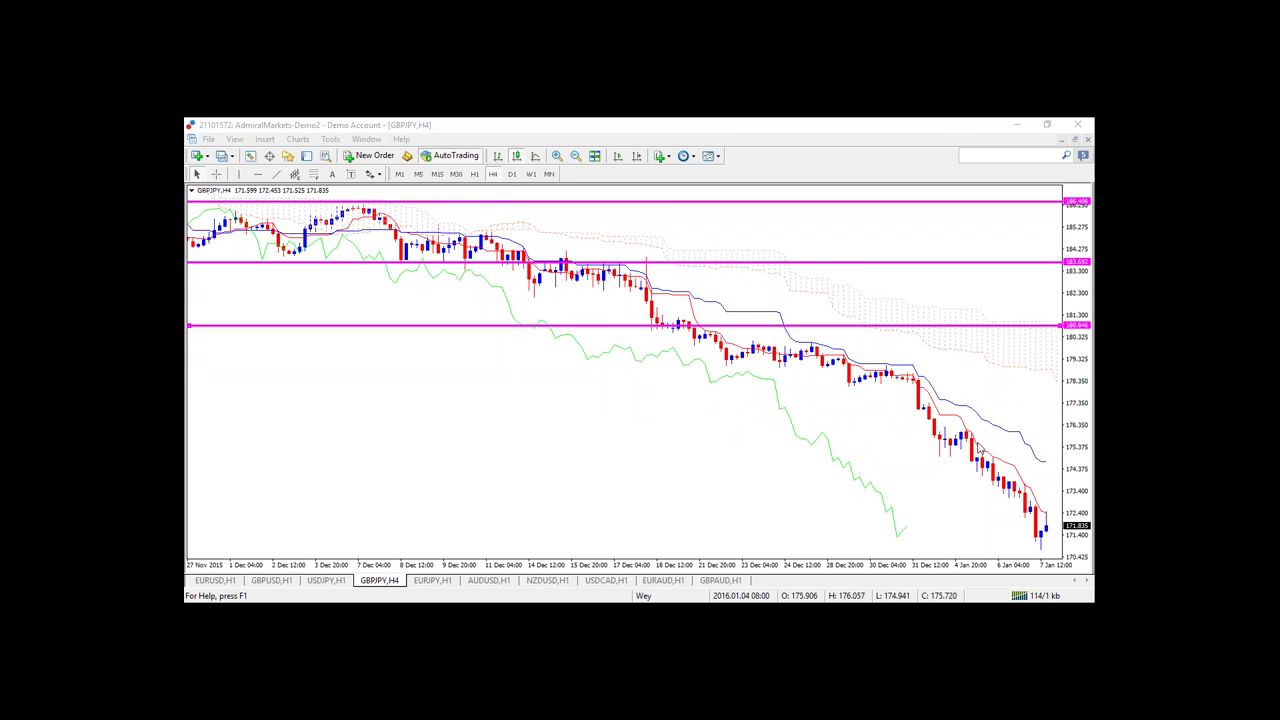
click(636, 156)
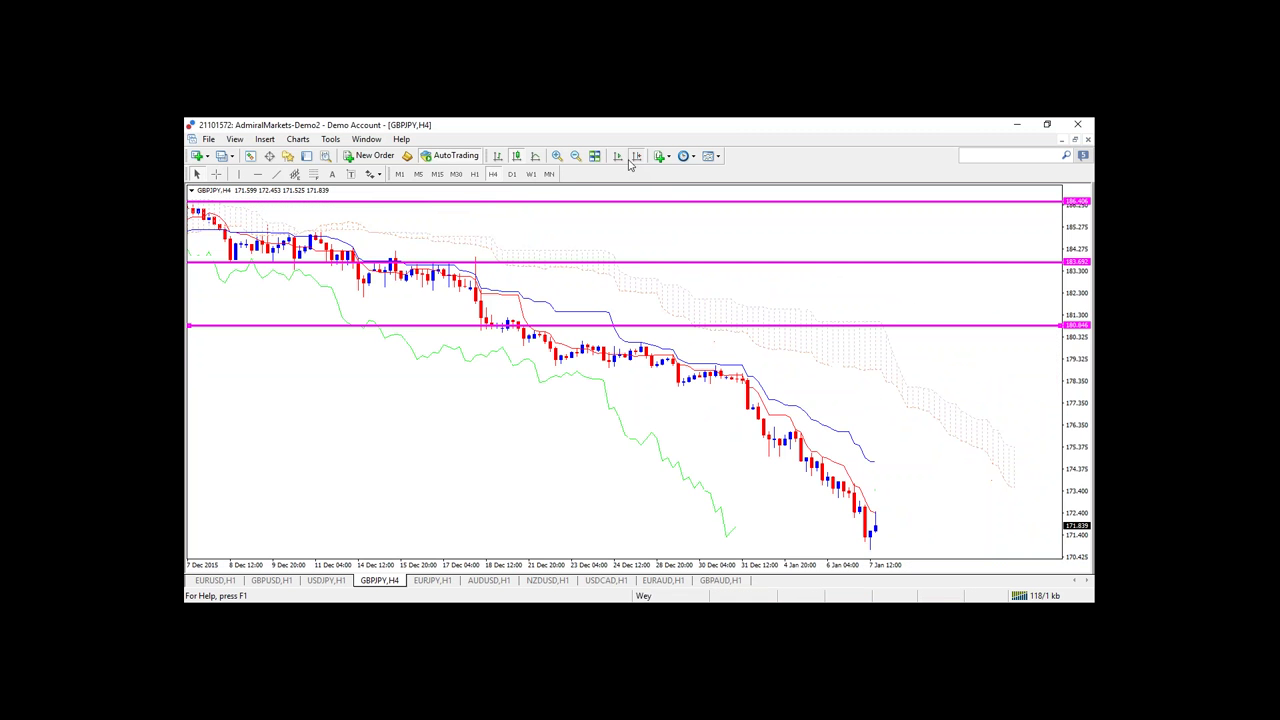
click(636, 156)
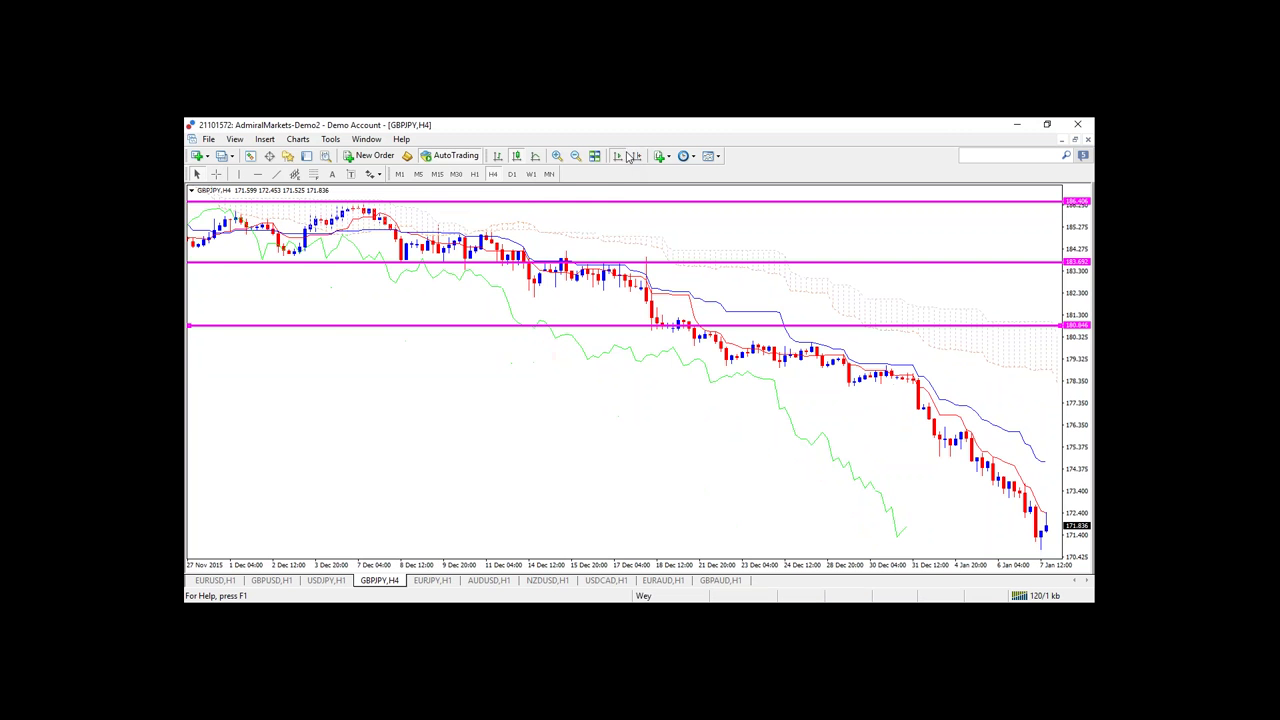
click(216, 174)
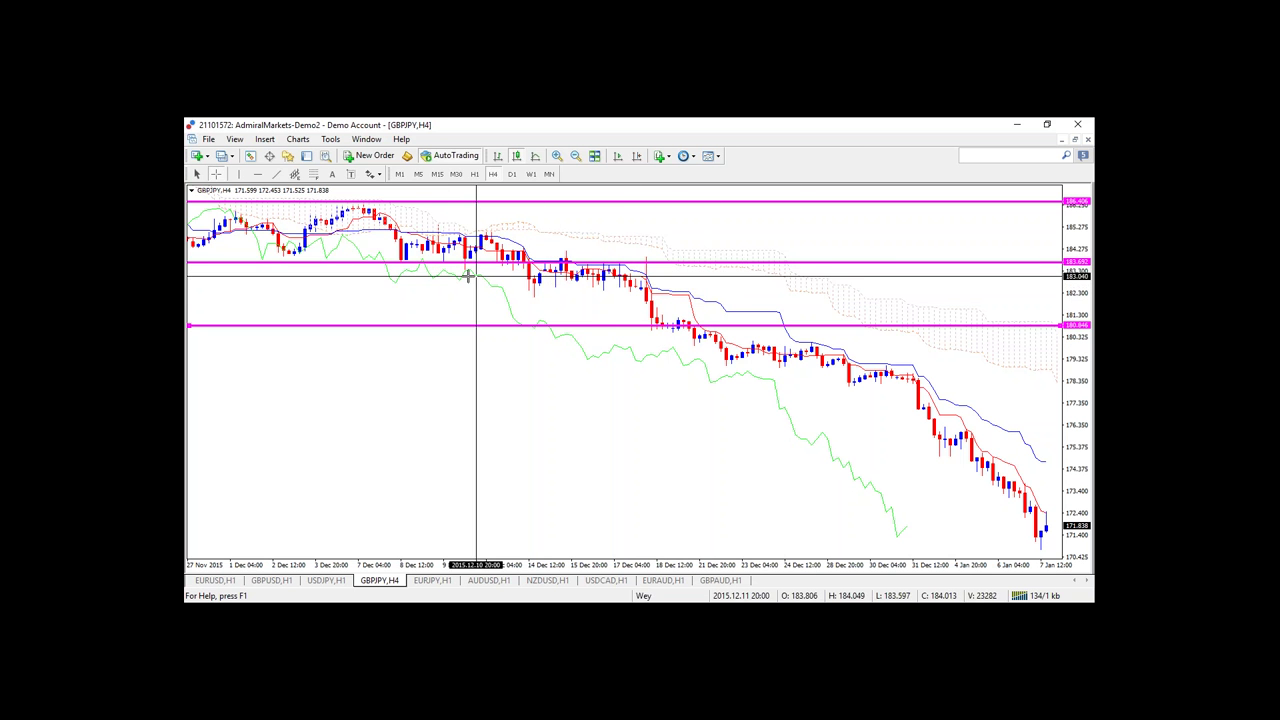
drag(412, 244, 812, 544)
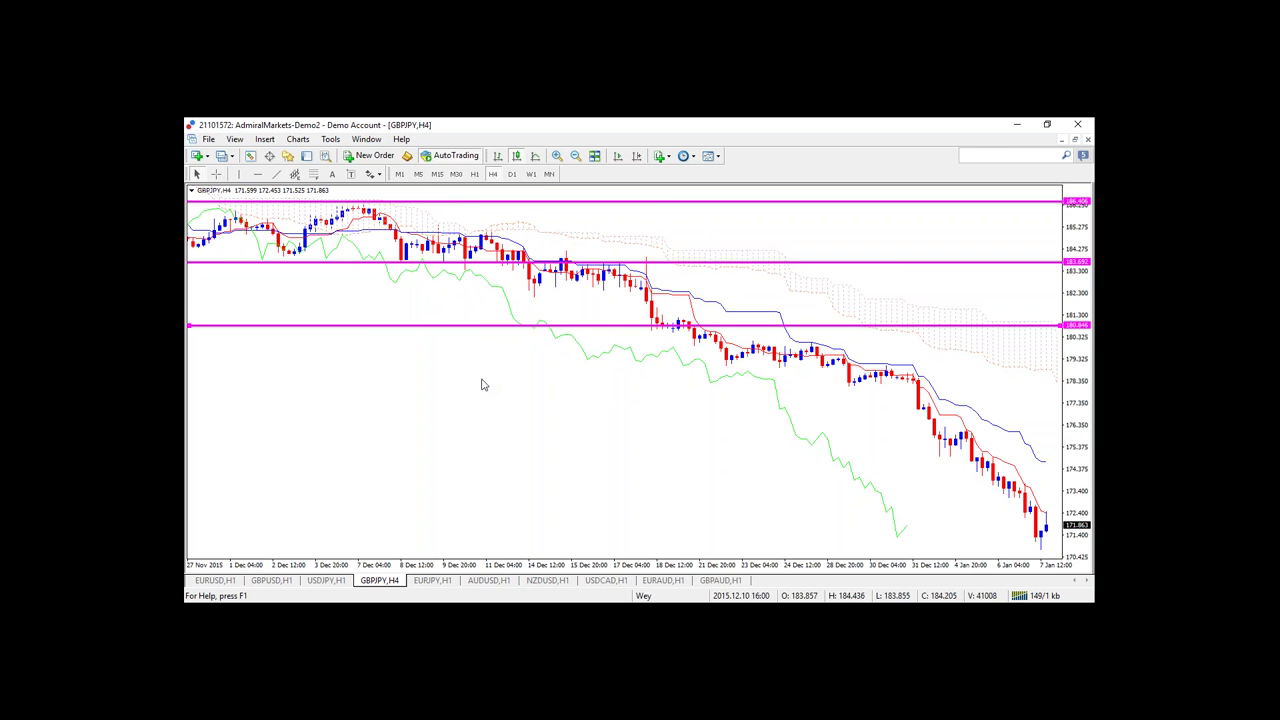
Step: Zoom out the H4 chart and examine the October to December 2015 price action against the Ichimoku cloud
drag(636, 567, 627, 570)
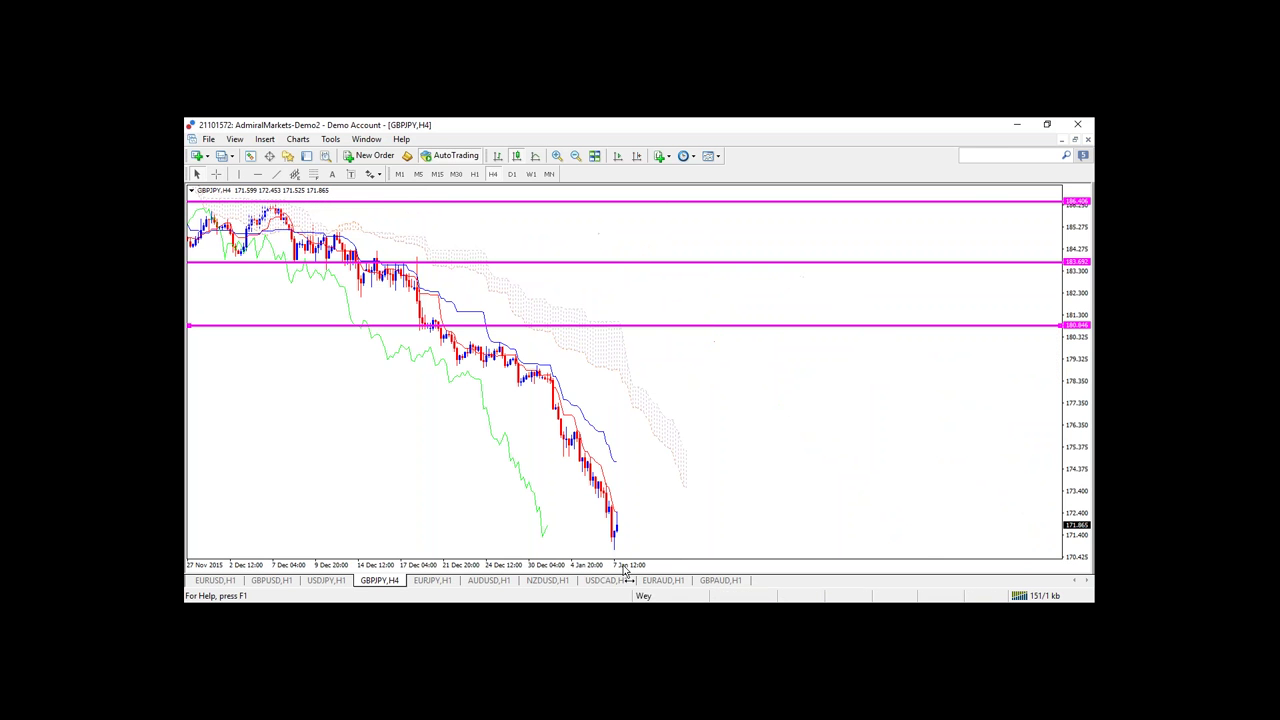
key(End)
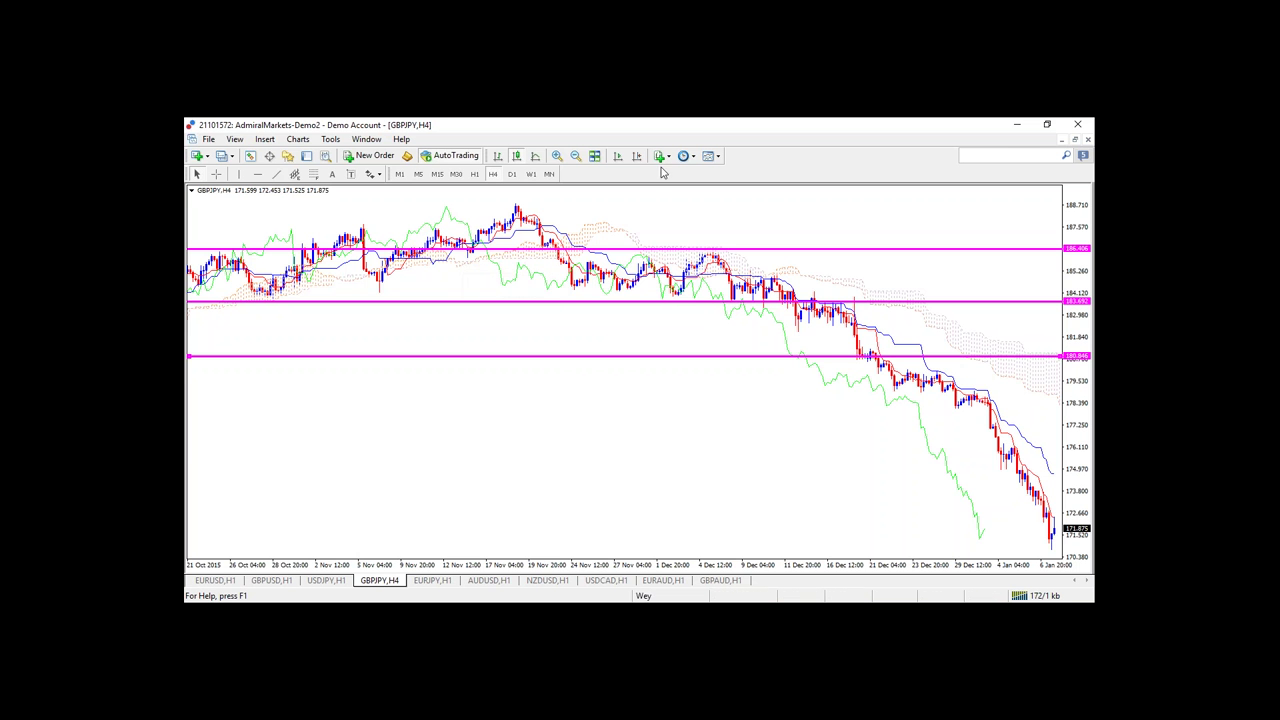
scroll(700, 211, up, 3)
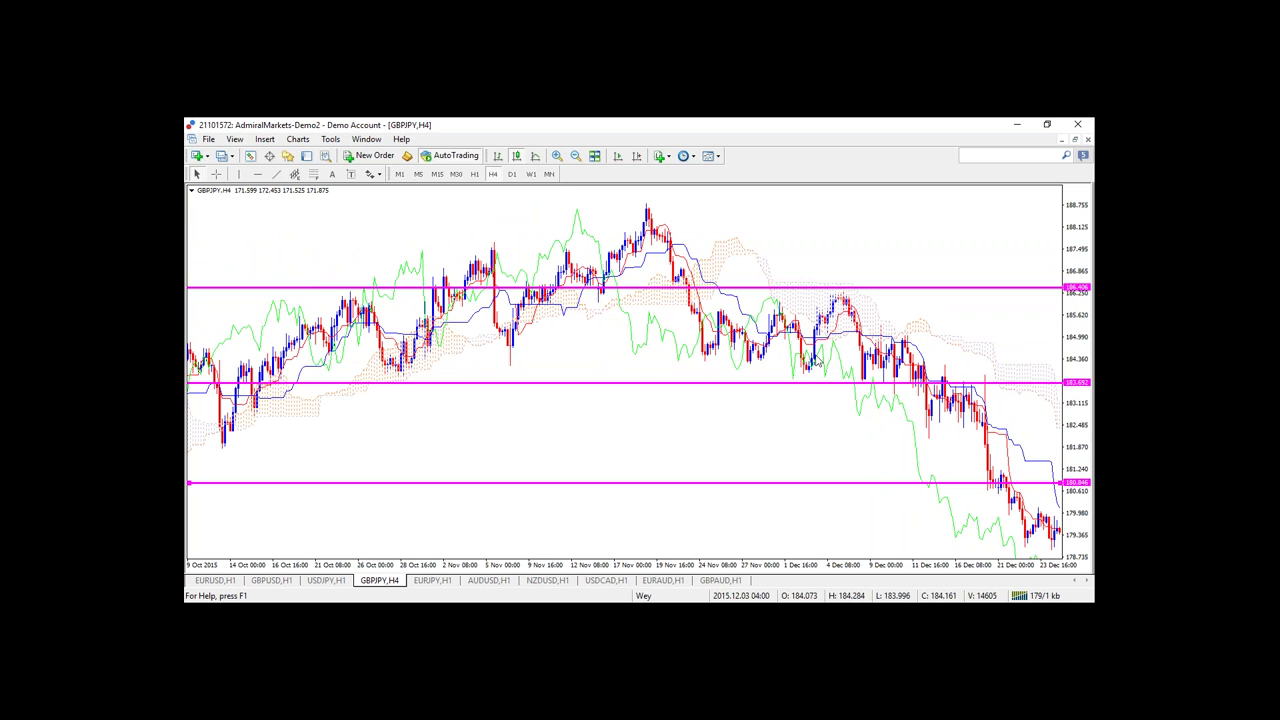
drag(694, 374, 716, 326)
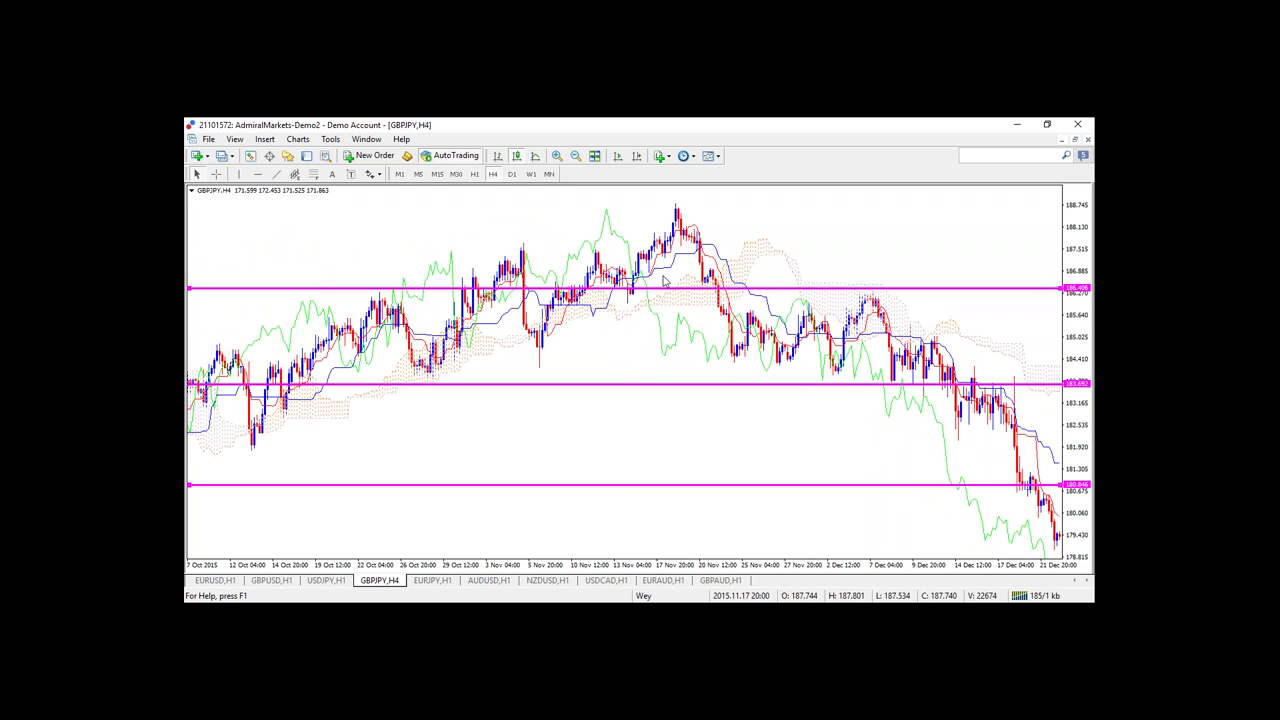
Step: Move the three horizontal lines to about 188.76, 186.47 and 184.33 and measure the price distances between them with the crosshair
drag(663, 284, 675, 208)
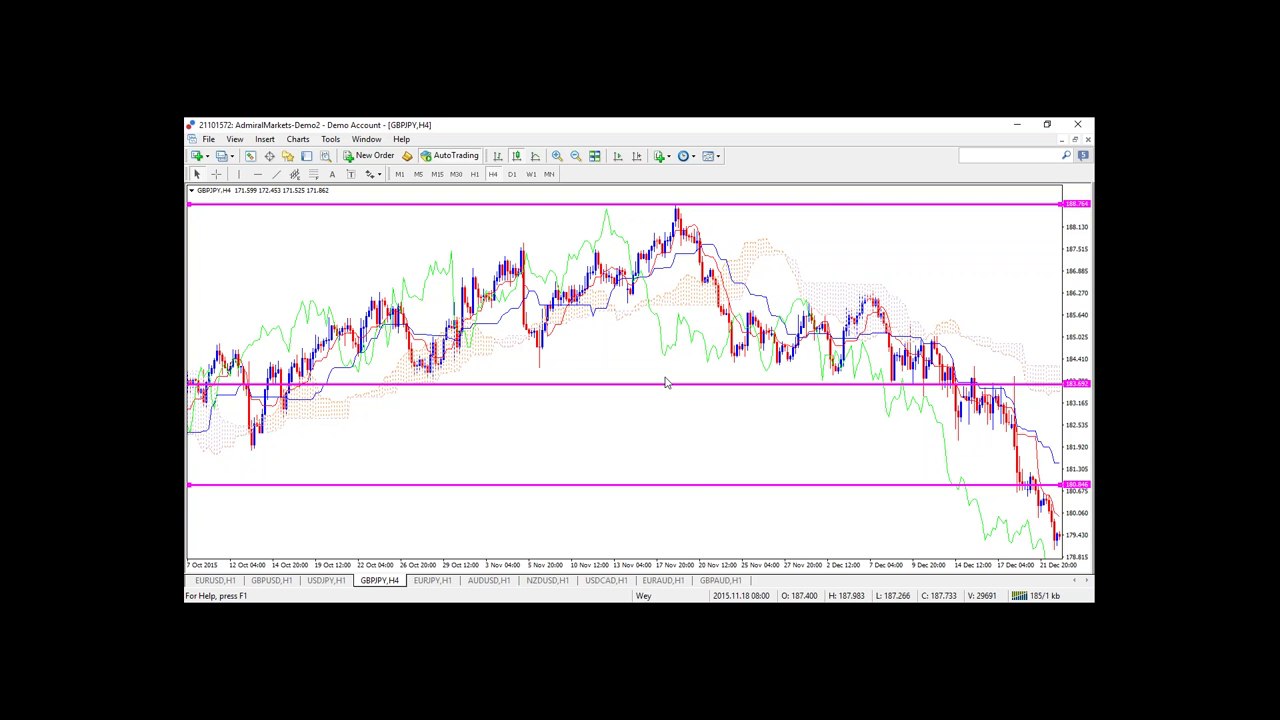
drag(666, 383, 695, 291)
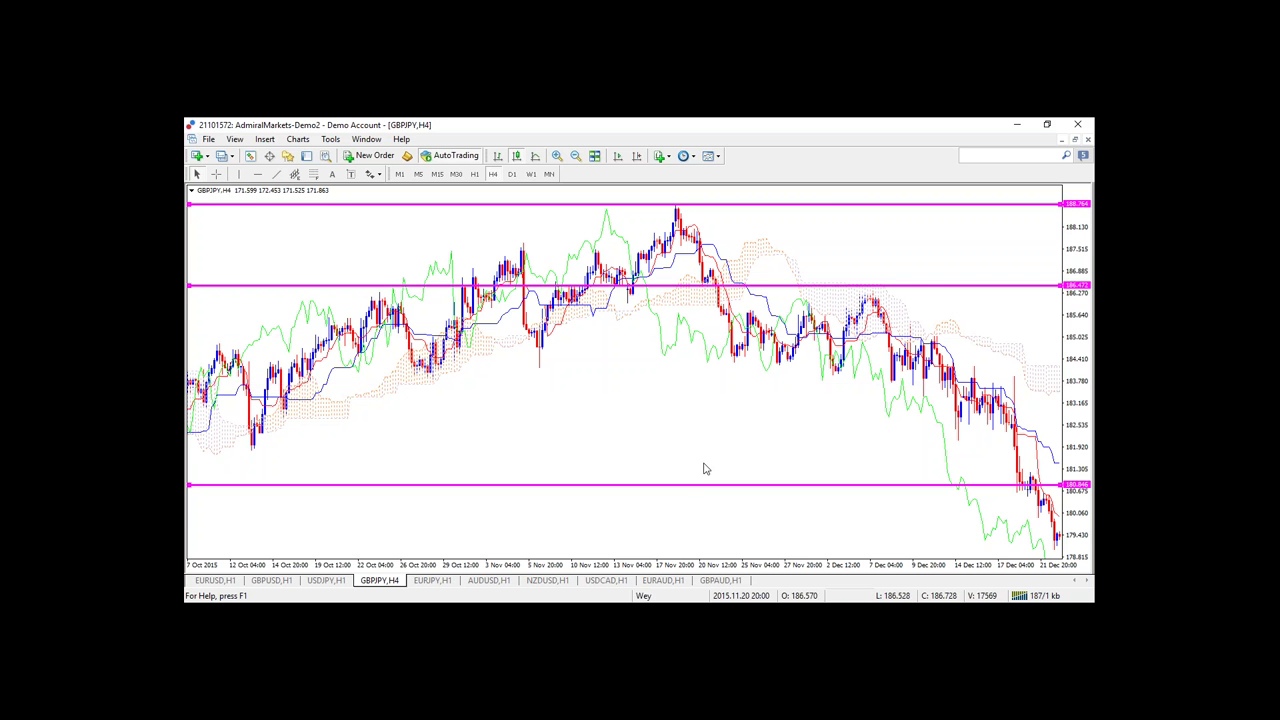
drag(702, 487, 710, 368)
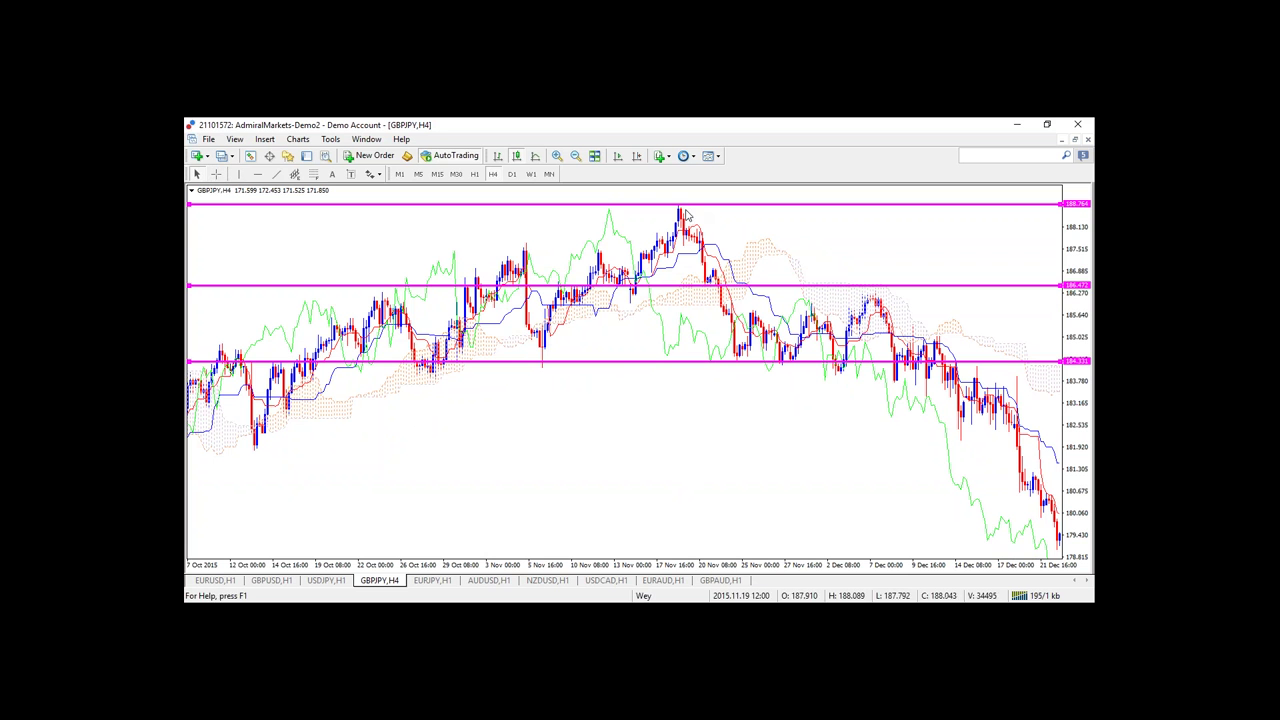
drag(630, 204, 683, 205)
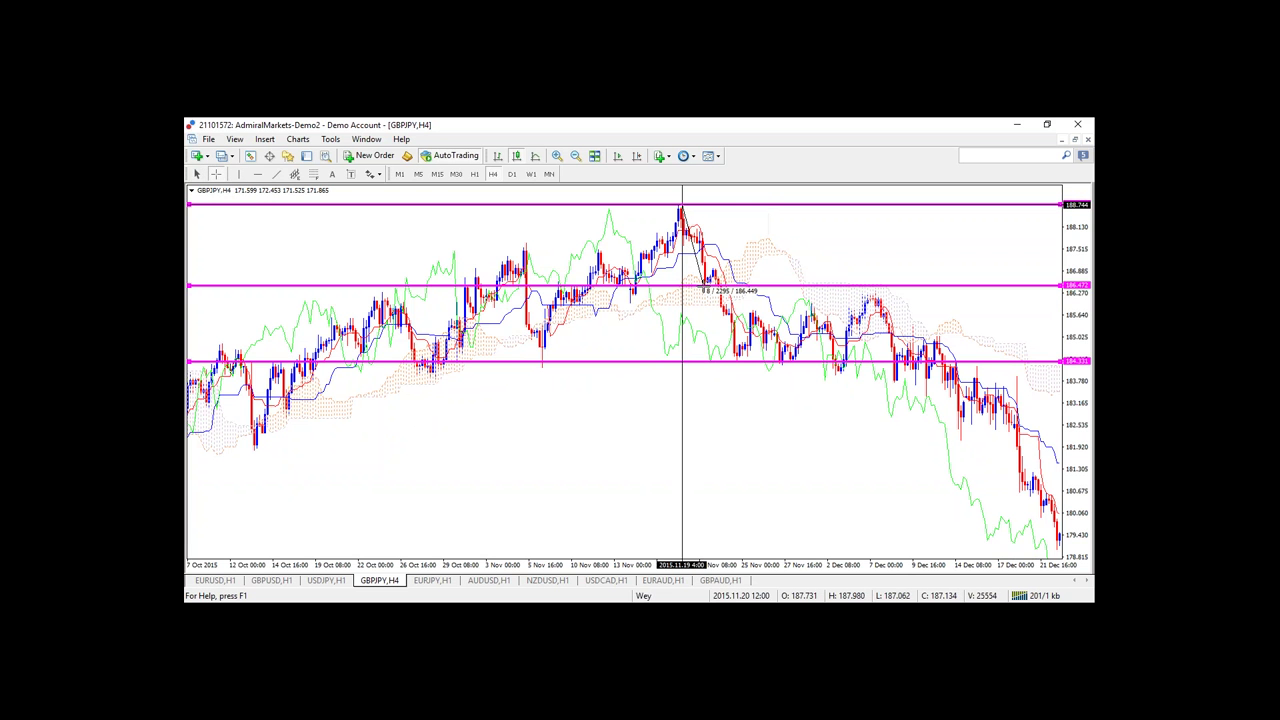
drag(705, 290, 737, 366)
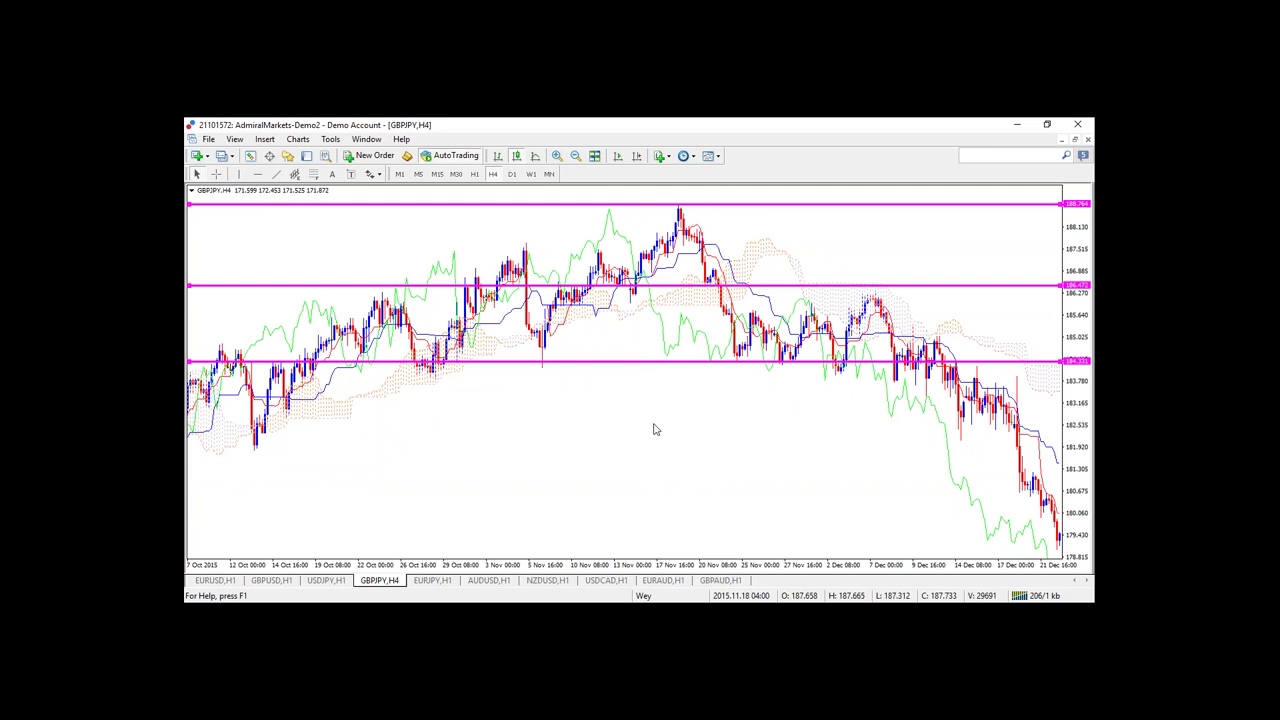
Step: Examine the August to November 2015 price action against the Ichimoku cloud and the three horizontal lines
scroll(655, 430, down, 10)
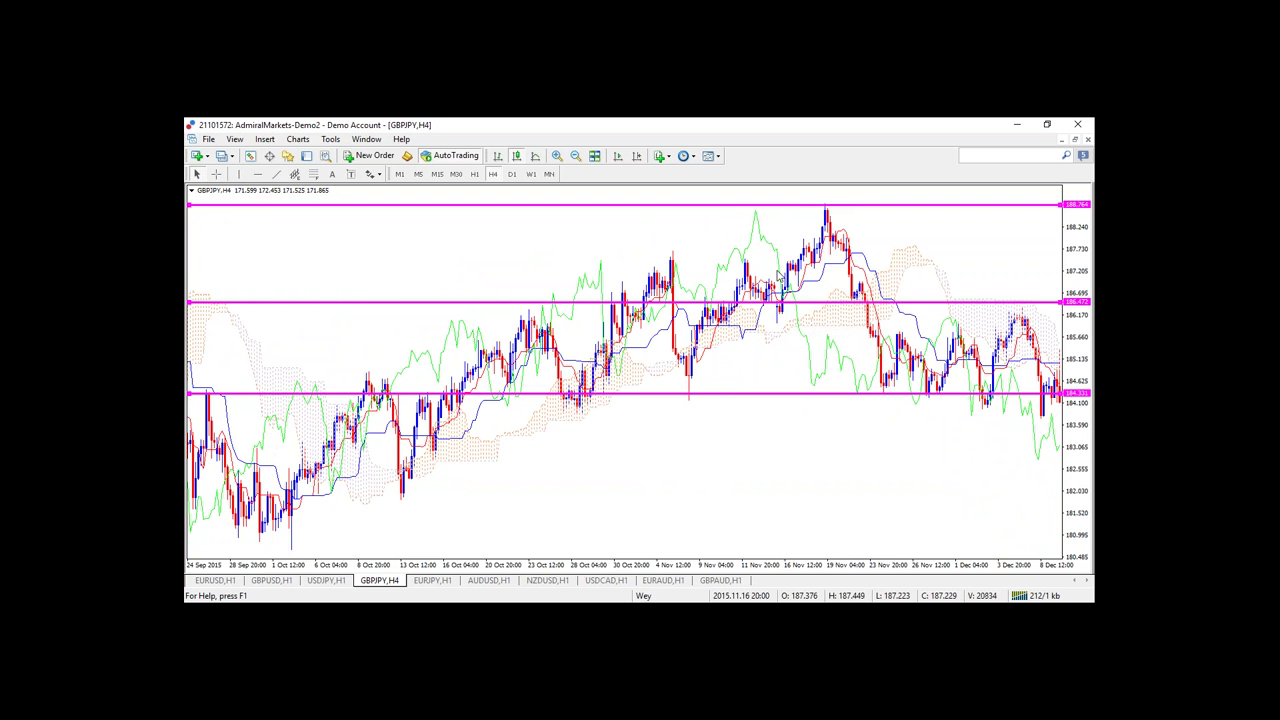
scroll(684, 451, down, 4)
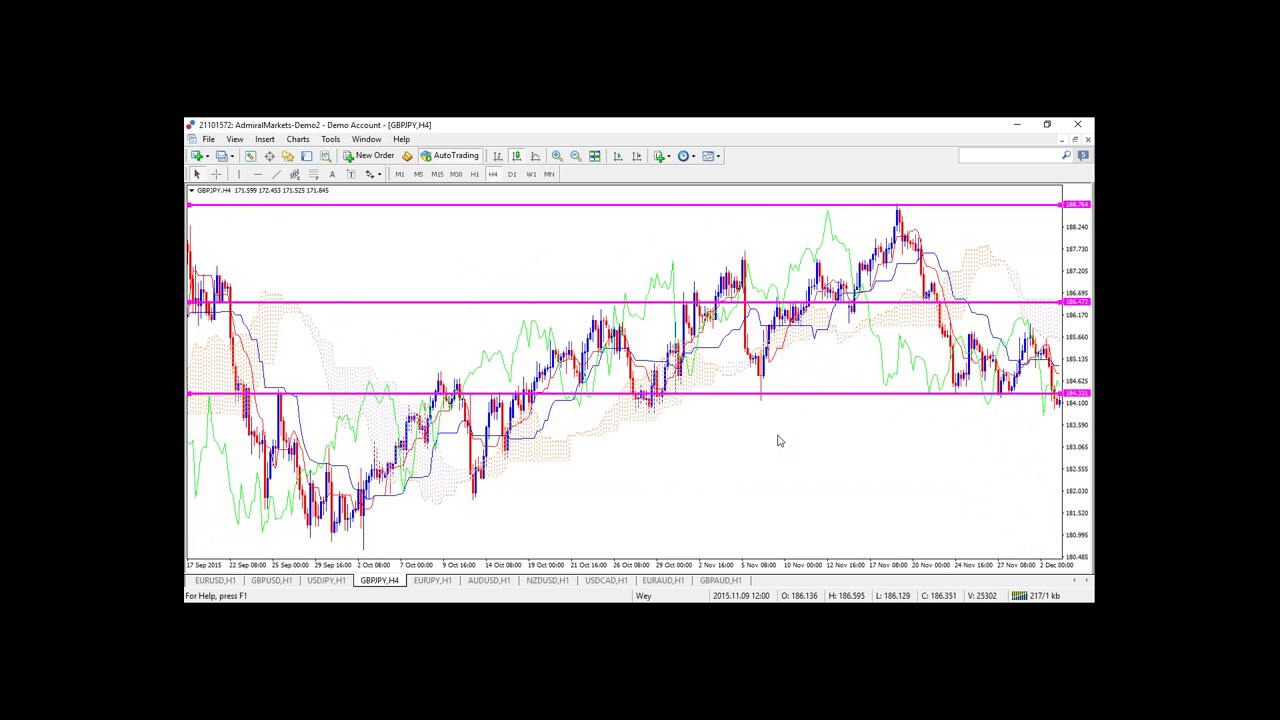
scroll(791, 437, down, 4)
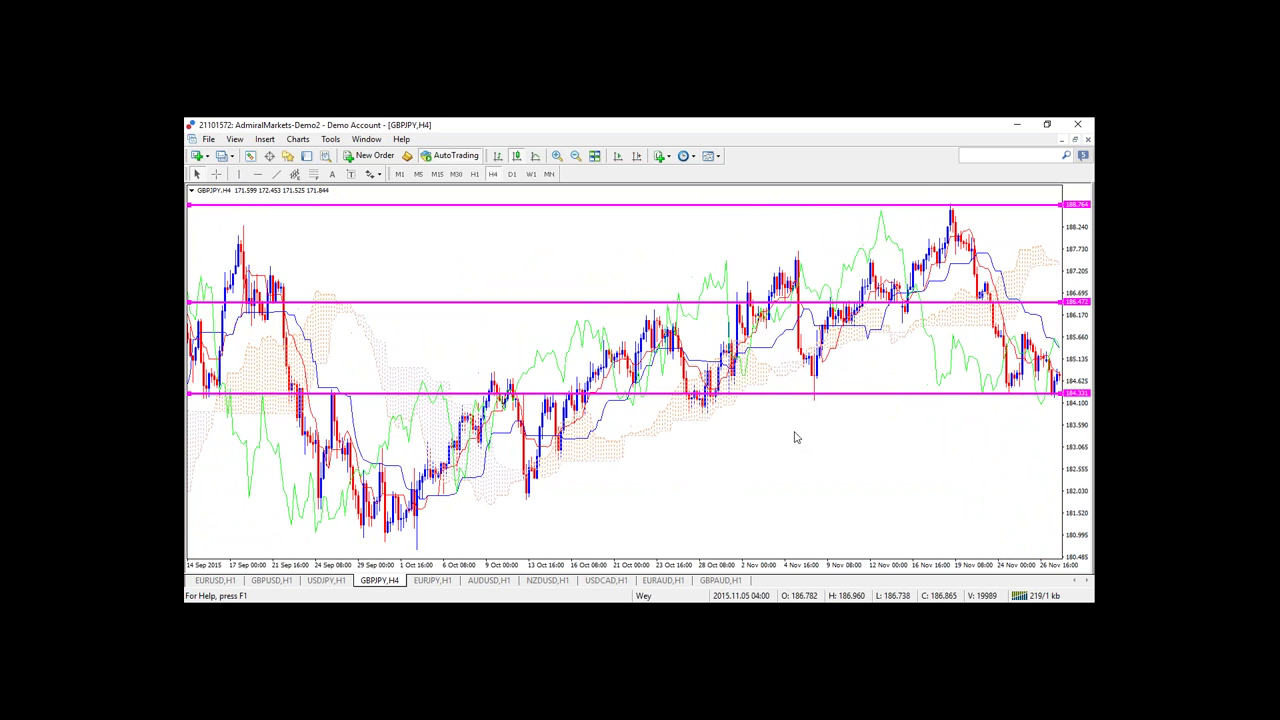
scroll(800, 437, down, 1)
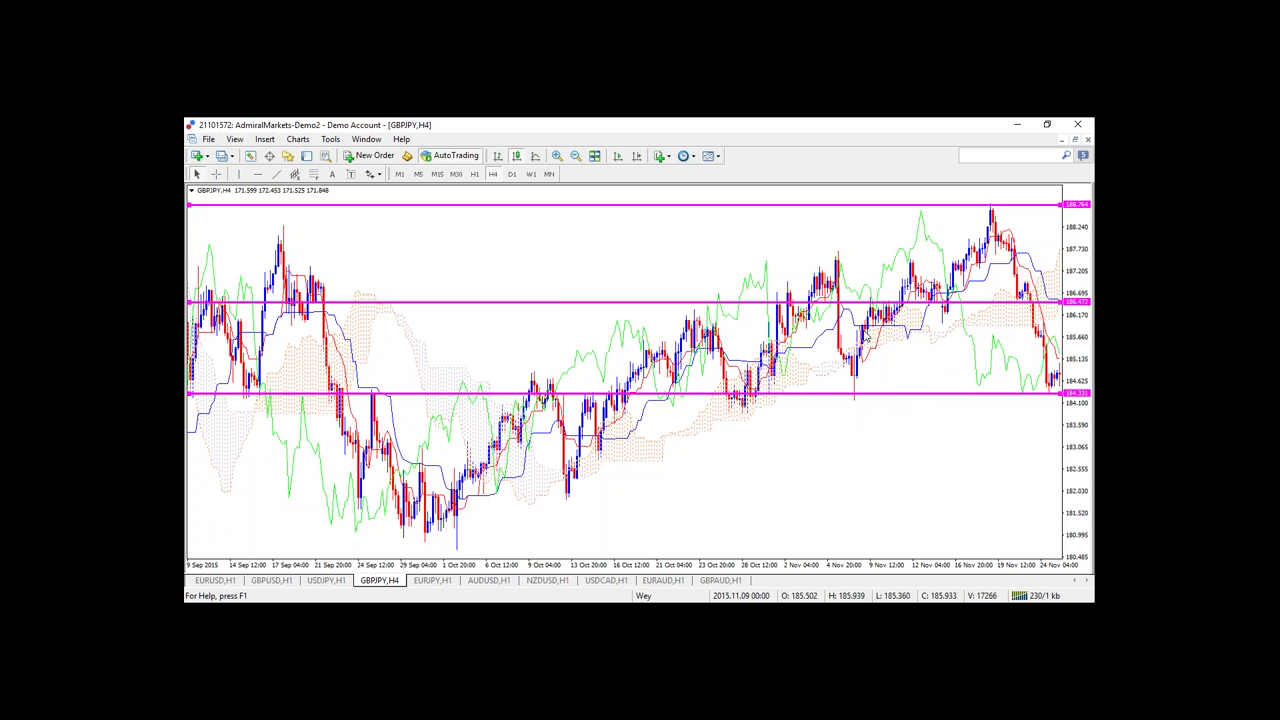
drag(765, 444, 925, 428)
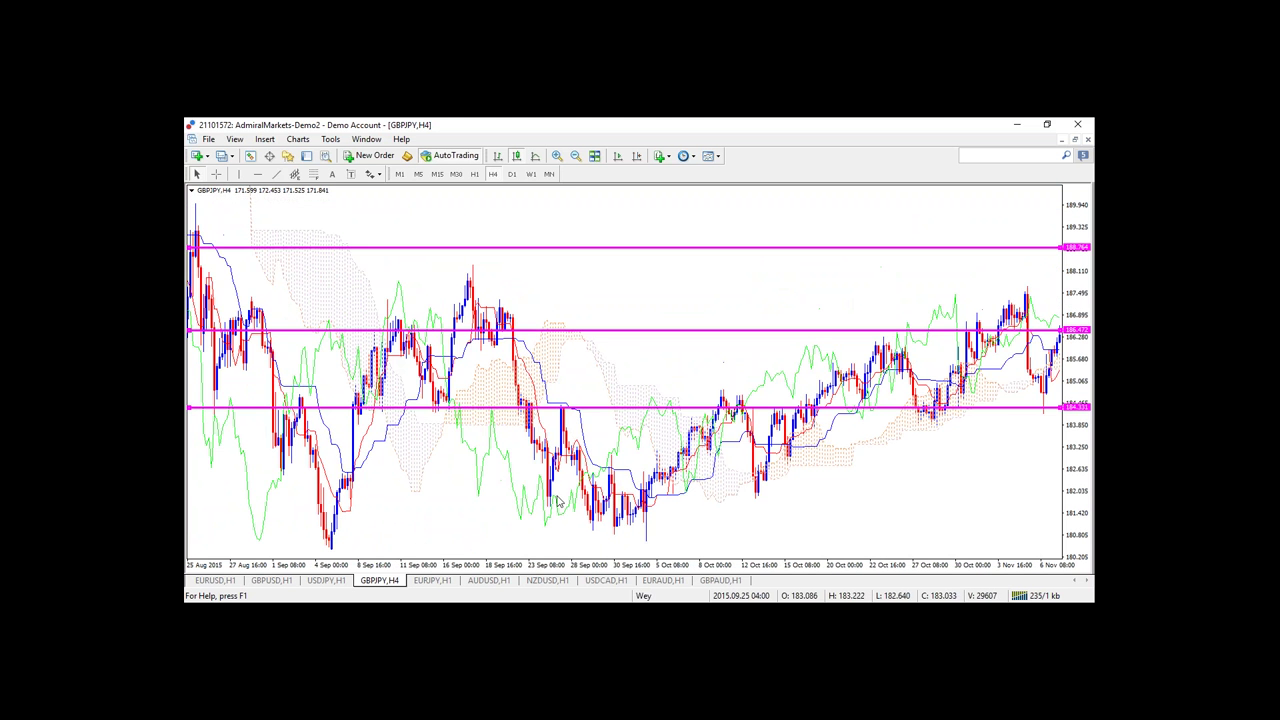
drag(487, 519, 683, 505)
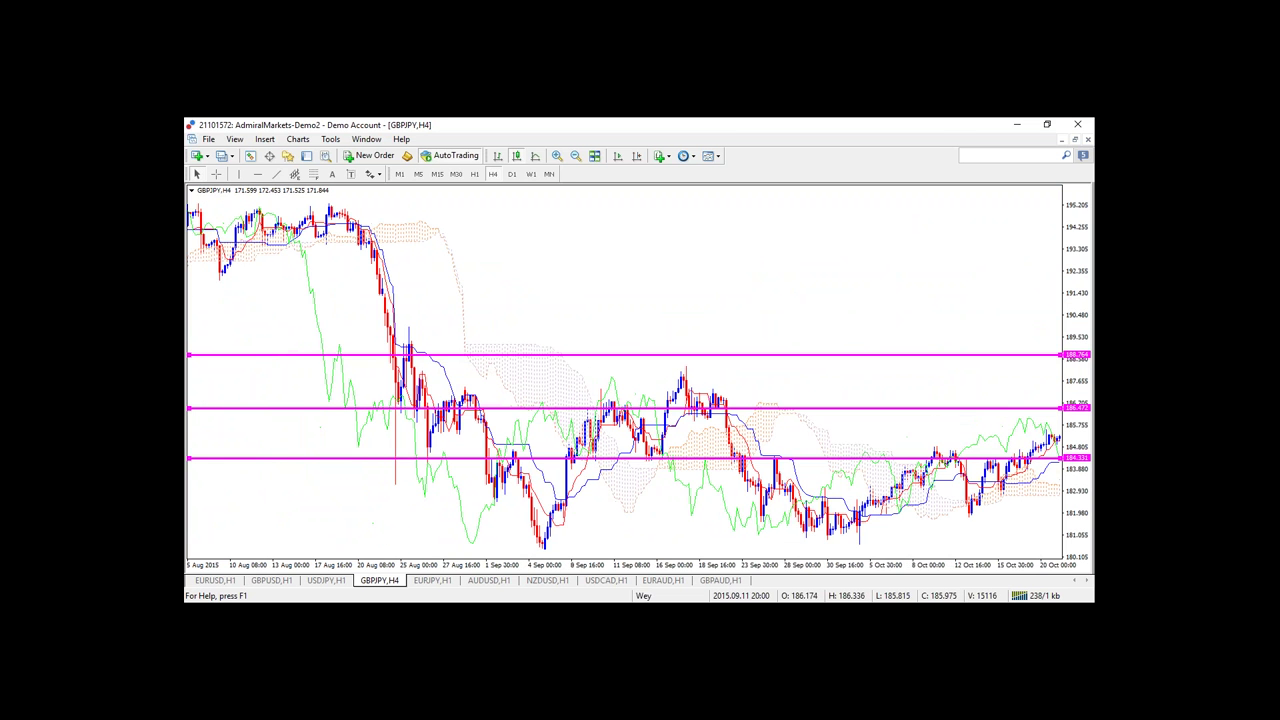
scroll(600, 340, down, 2)
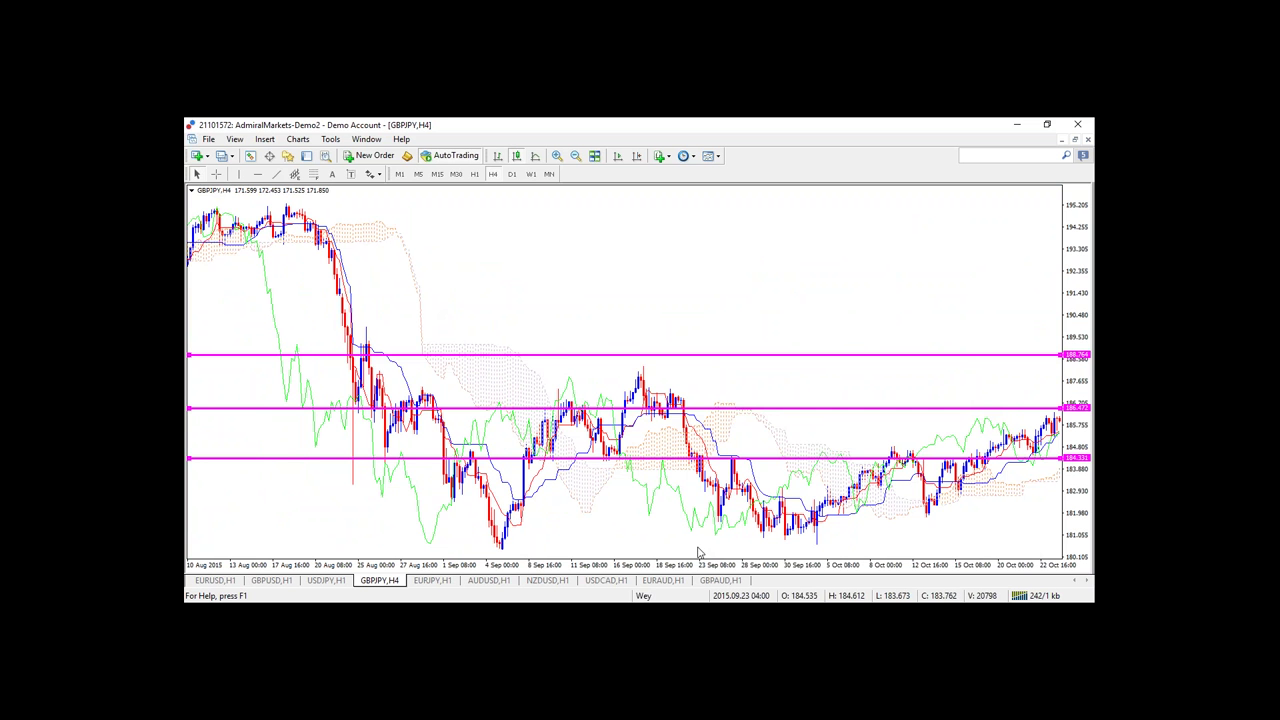
scroll(698, 551, down, 3)
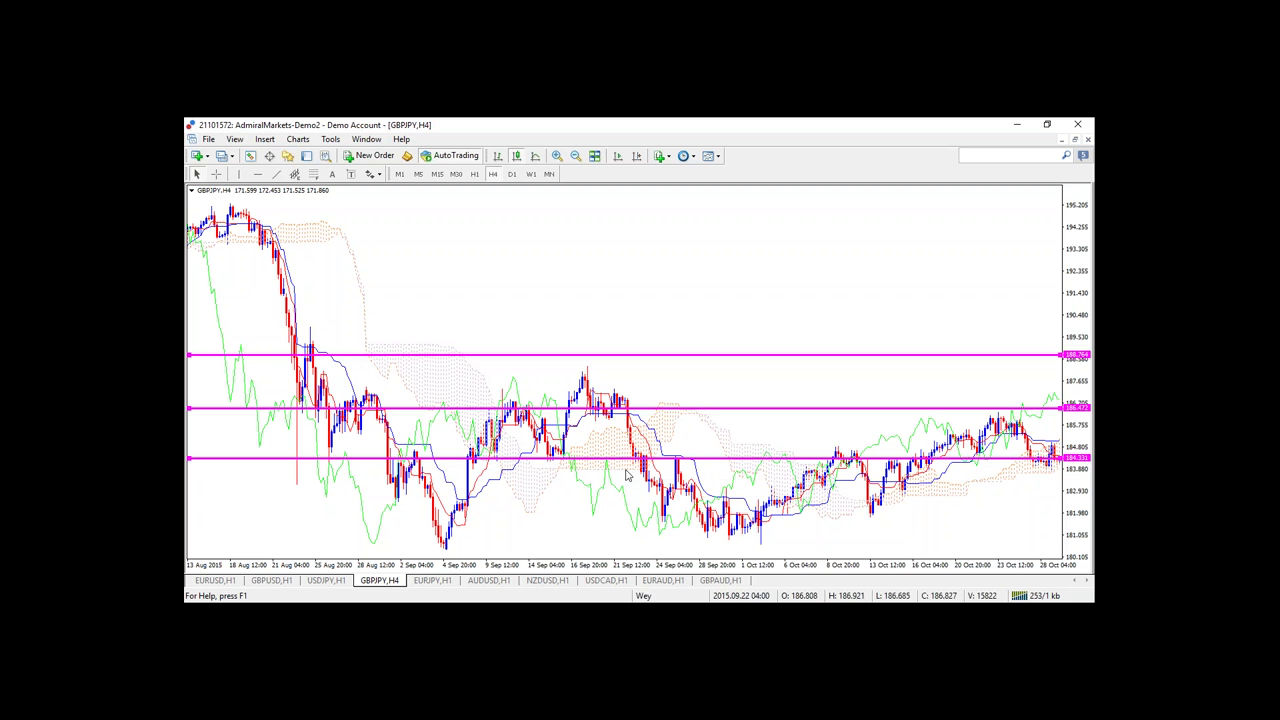
mouse_move(643, 470)
scroll(590, 305, up, 5)
scroll(575, 305, down, 4)
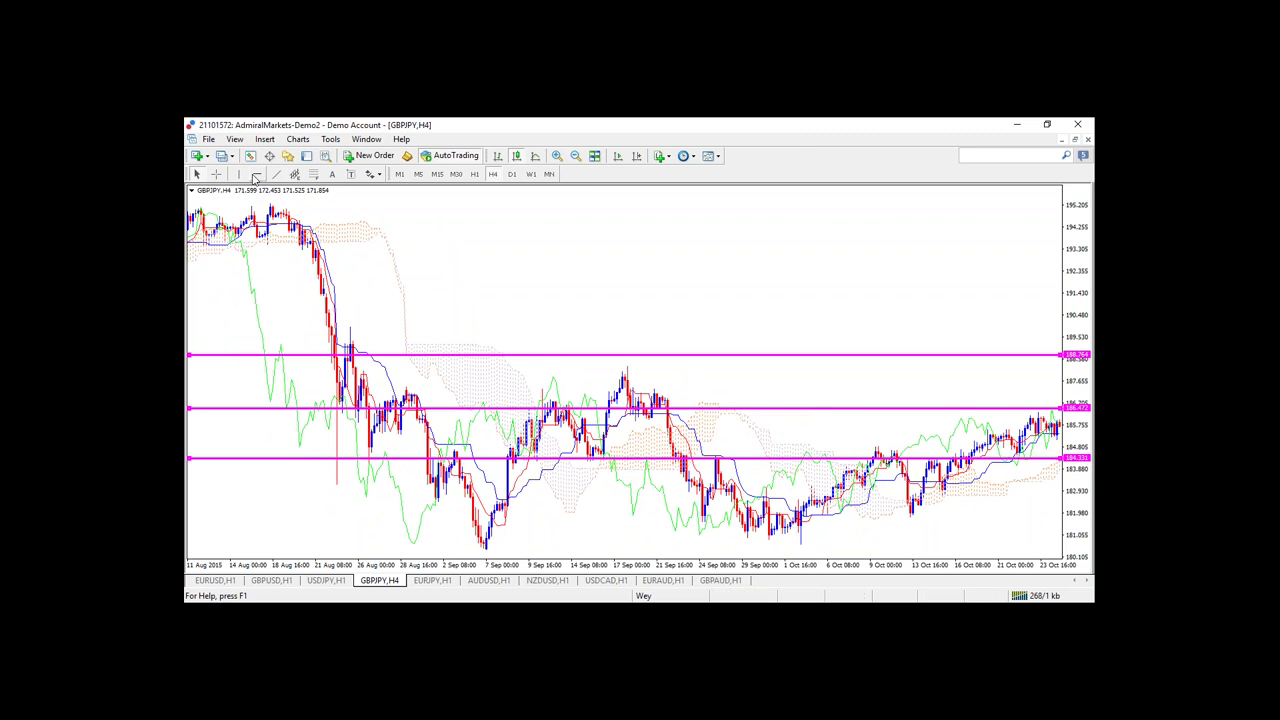
Step: Move the lowest horizontal line to about 183.85 and the middle one to about 185.9 around the late September 2015 decline
scroll(704, 472, down, 2)
scroll(705, 477, down, 2)
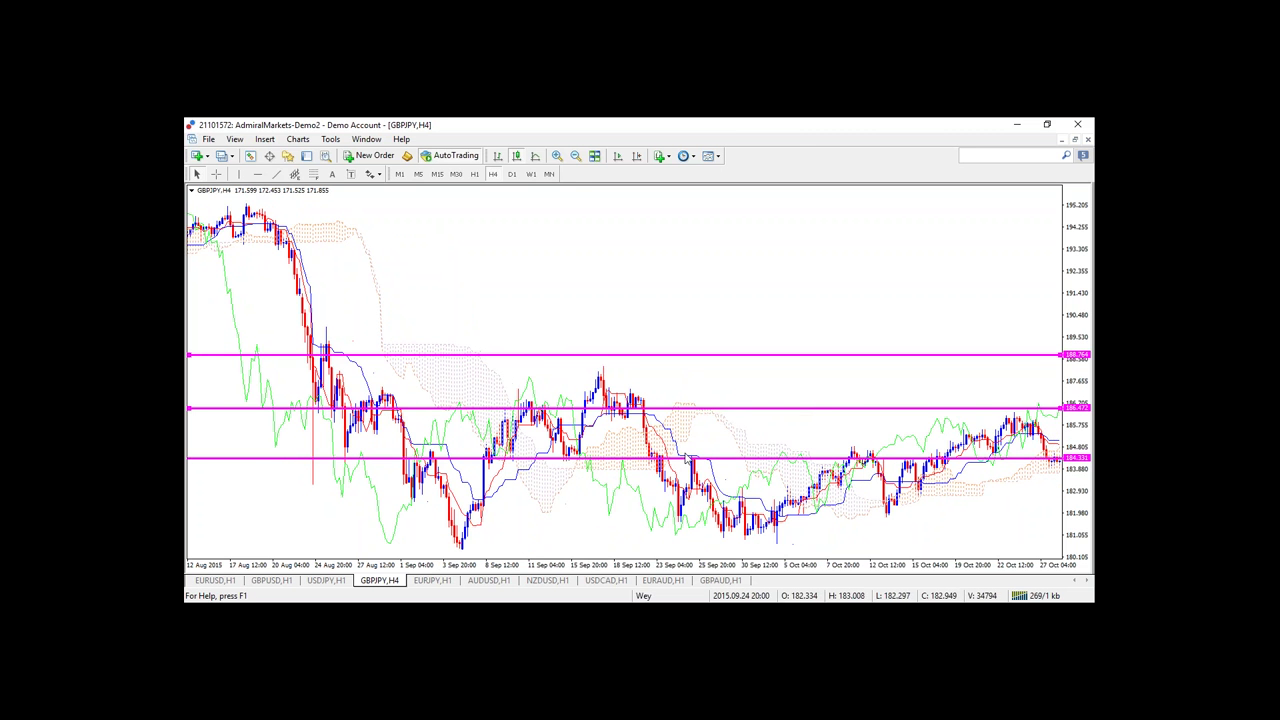
drag(680, 466, 680, 476)
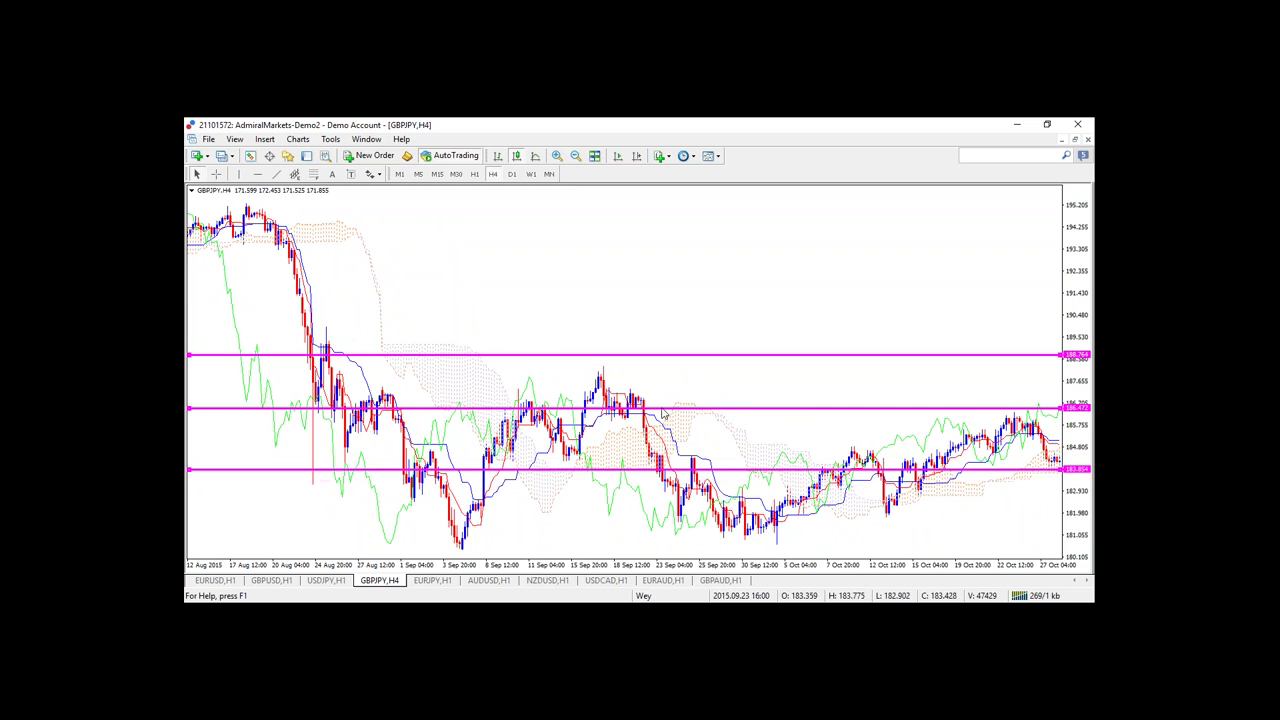
scroll(657, 410, up, 1)
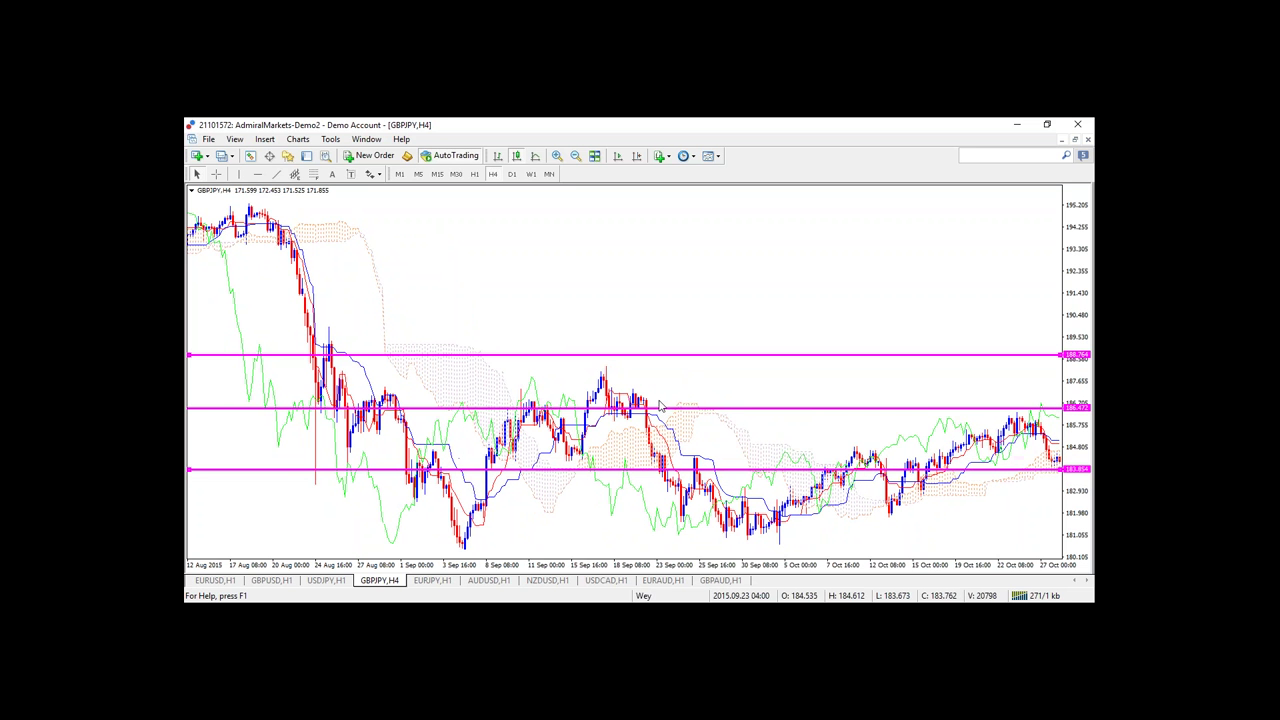
drag(660, 410, 657, 433)
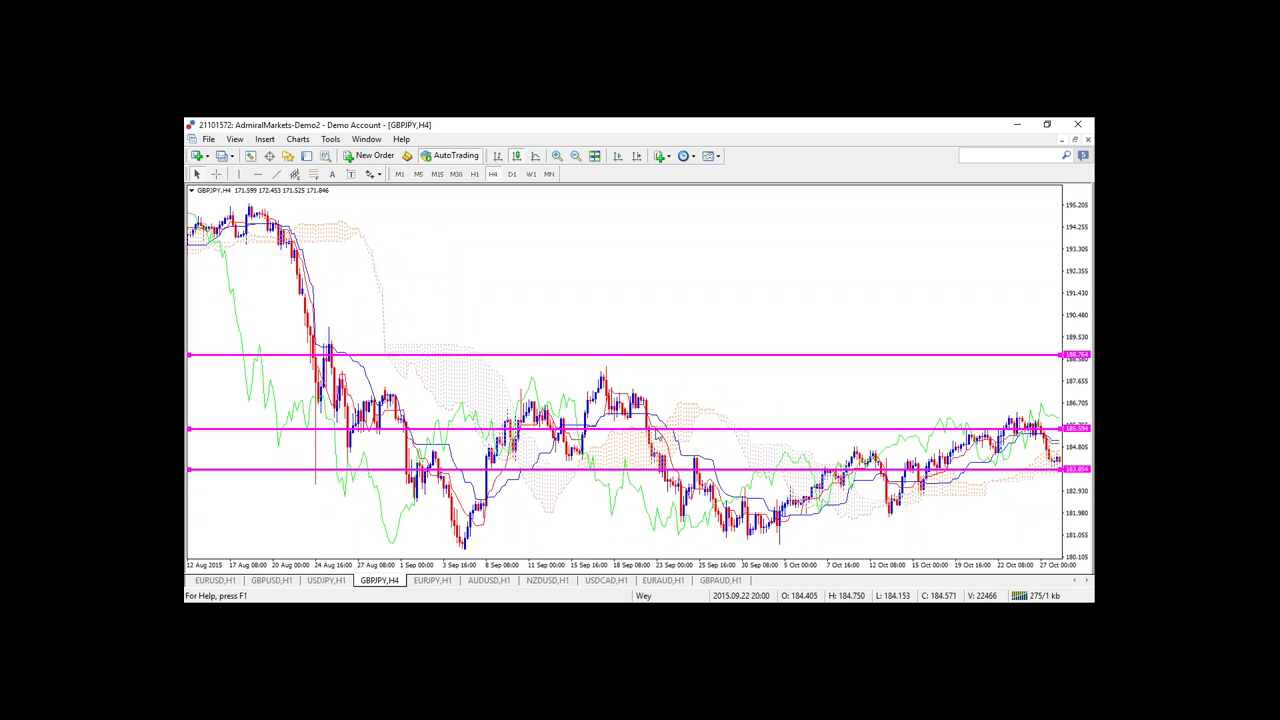
mouse_move(656, 434)
mouse_down()
mouse_move(660, 416)
mouse_move(650, 433)
mouse_up()
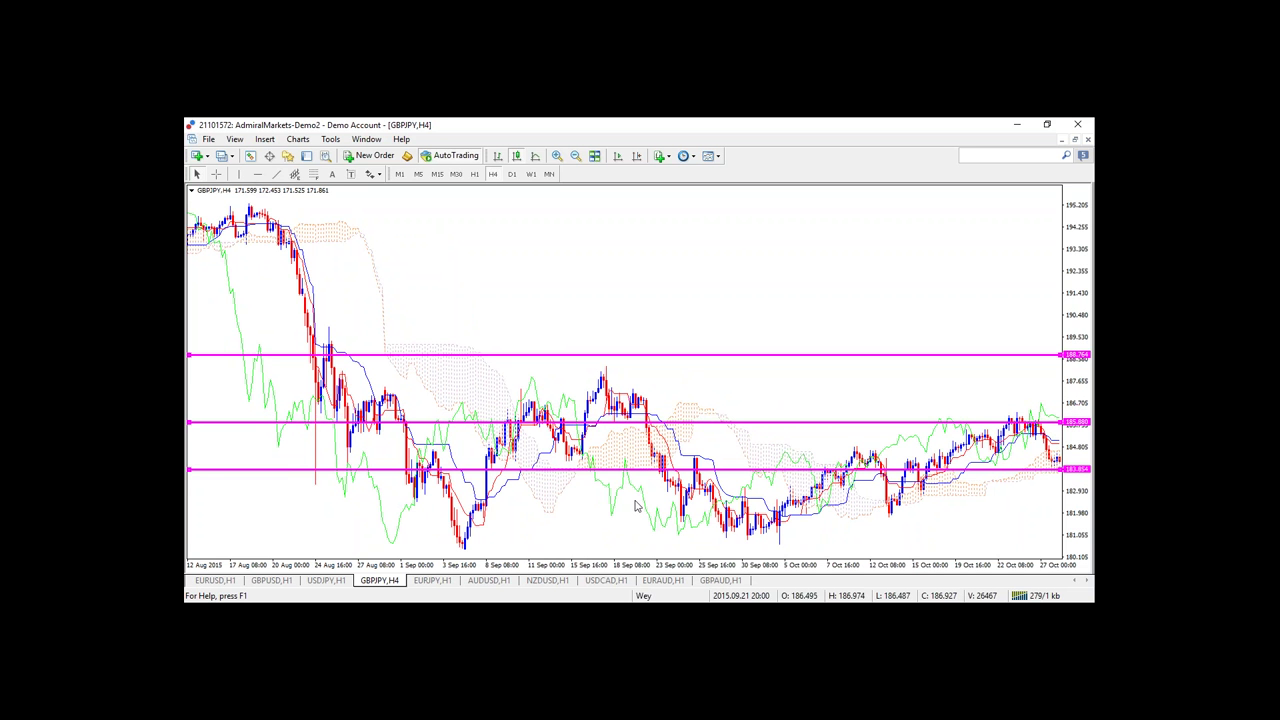
Step: Delete the uppermost horizontal line from the chart
scroll(605, 522, up, 3)
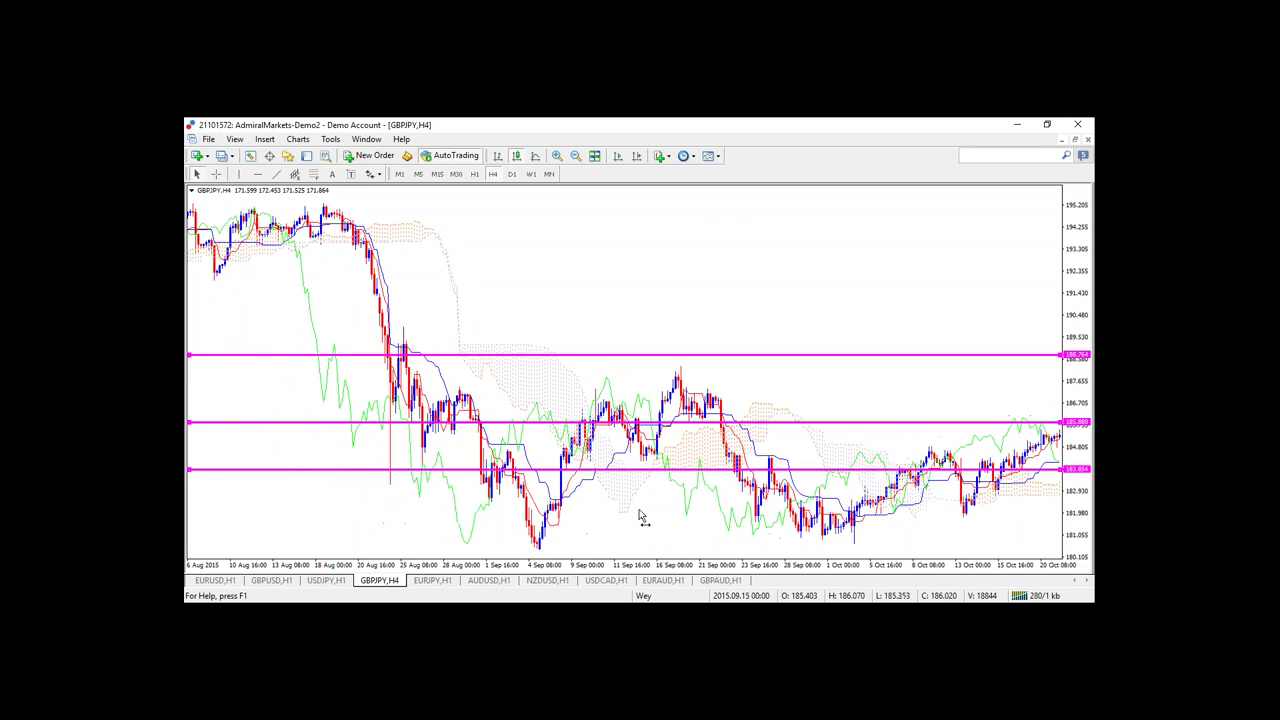
right_click(772, 354)
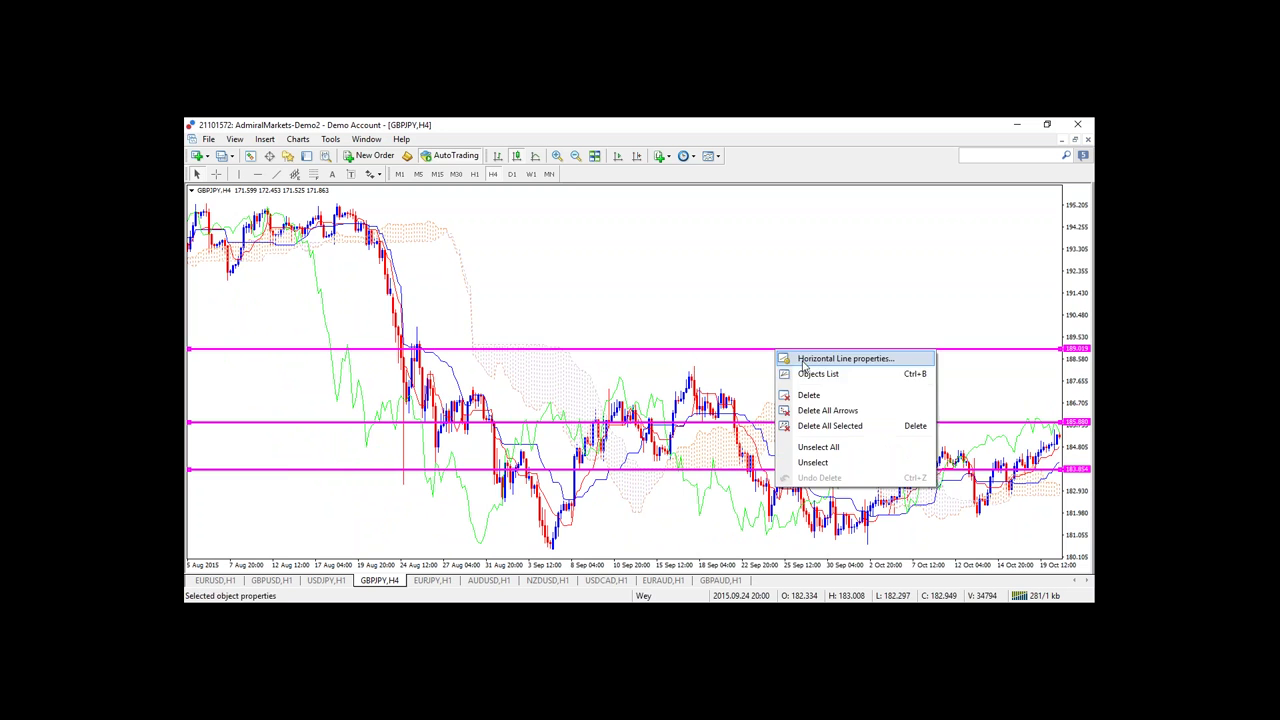
click(796, 396)
Step: Examine the price action from late July 2015 to the latest January 2016 candles against the two remaining horizontal lines
scroll(727, 542, down, 3)
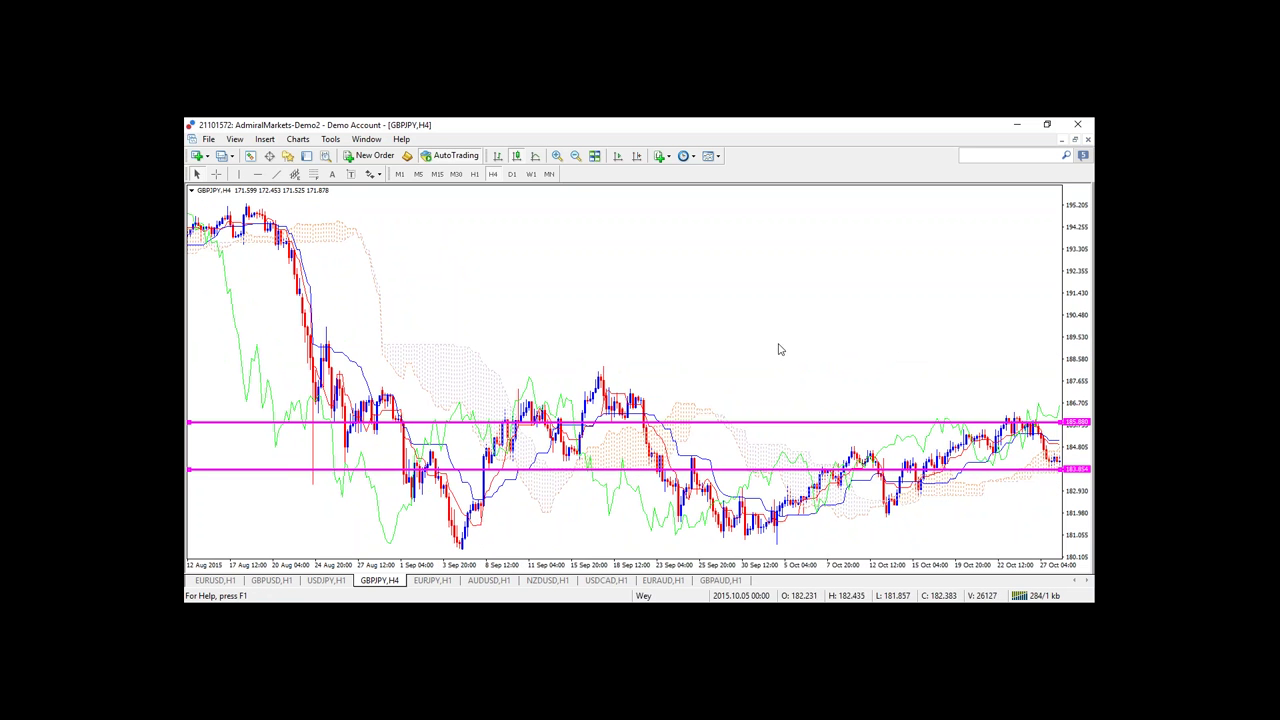
scroll(700, 360, down, 3)
scroll(660, 500, up, 1)
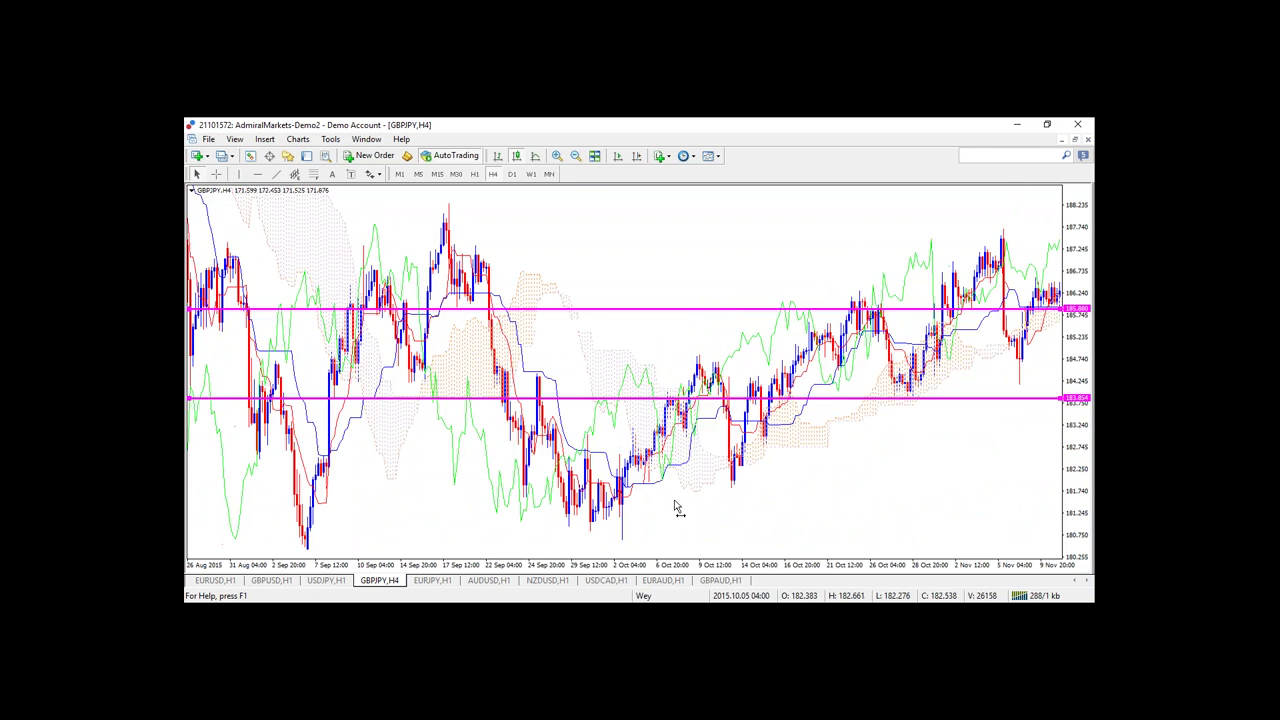
drag(677, 508, 845, 470)
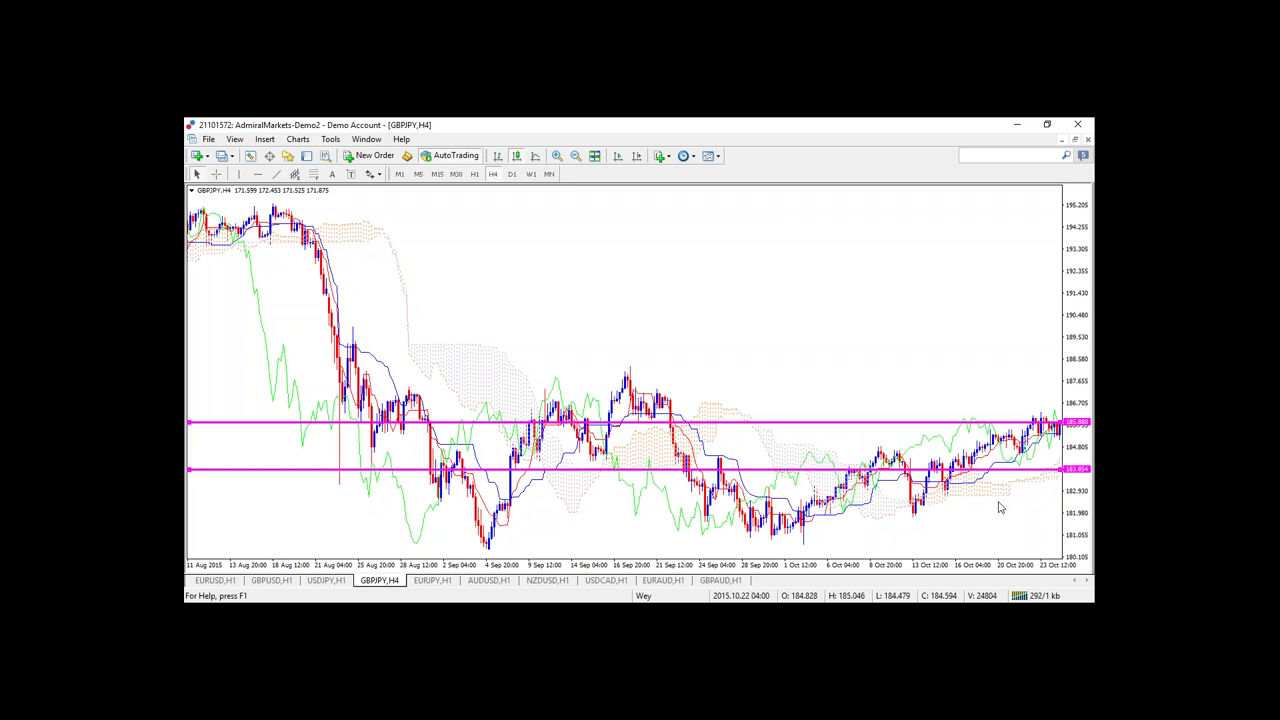
drag(648, 328, 786, 325)
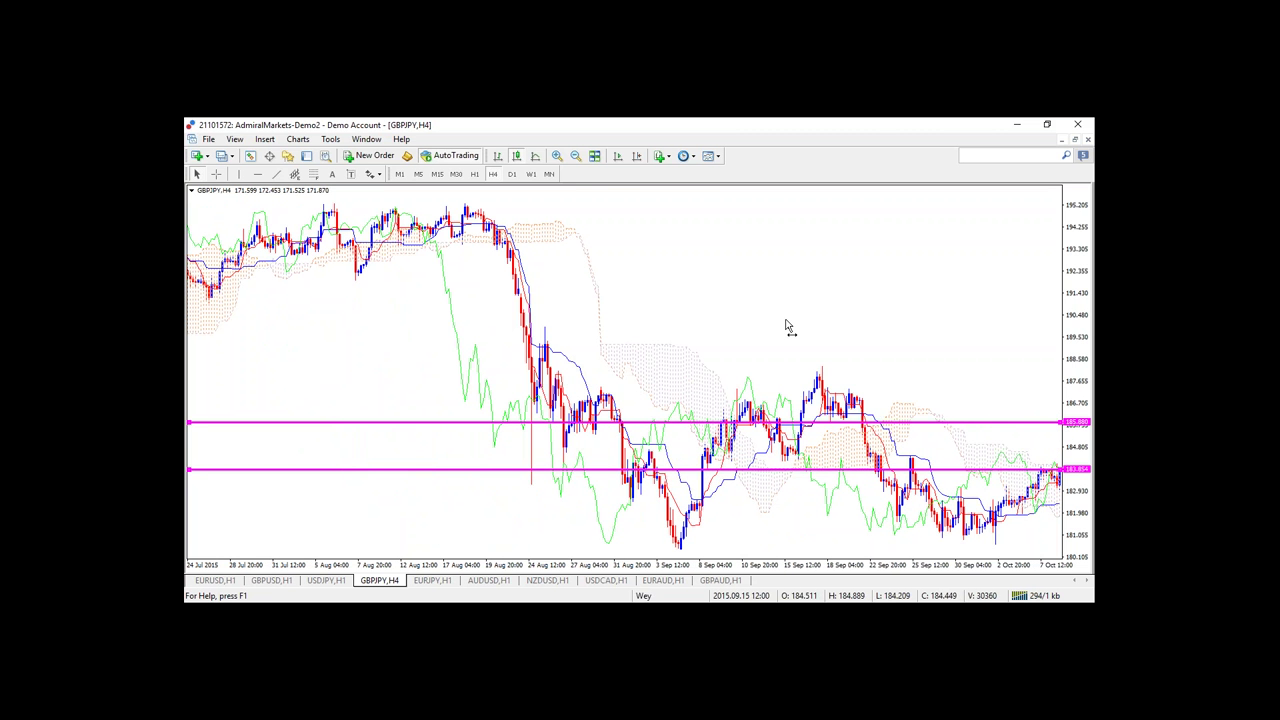
scroll(786, 325, down, 10)
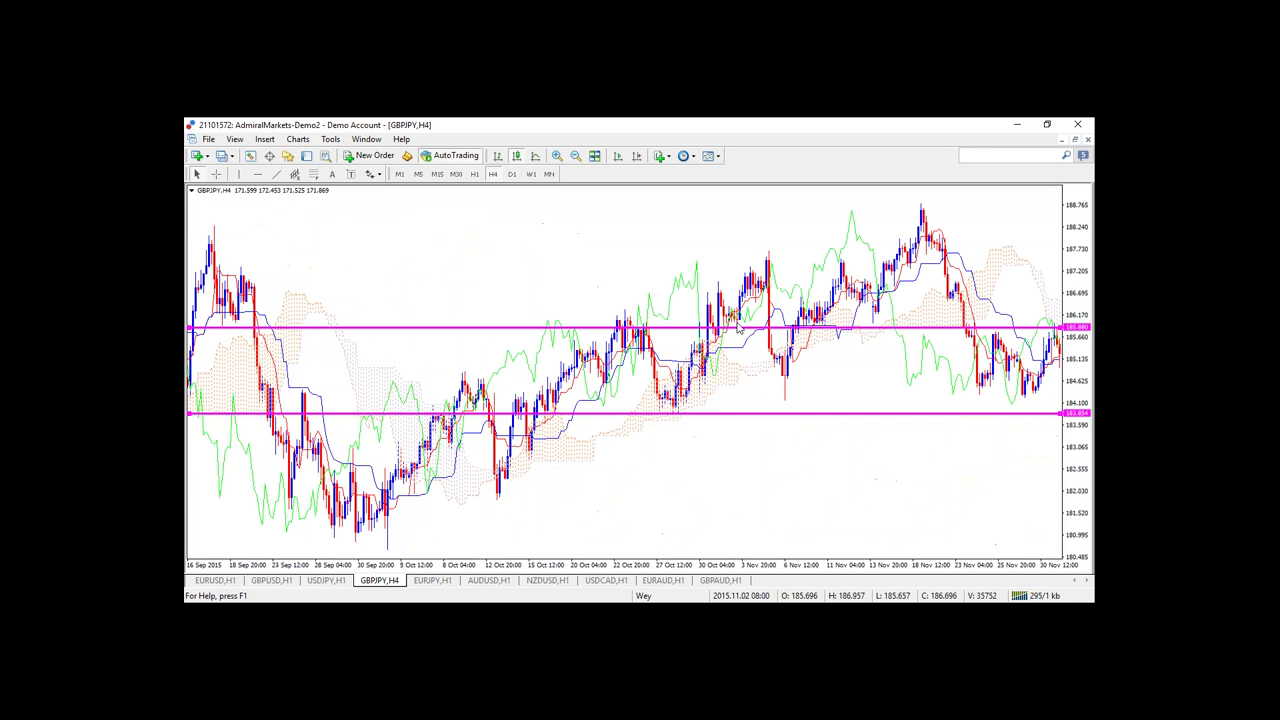
scroll(857, 429, down, 5)
scroll(857, 429, down, 3)
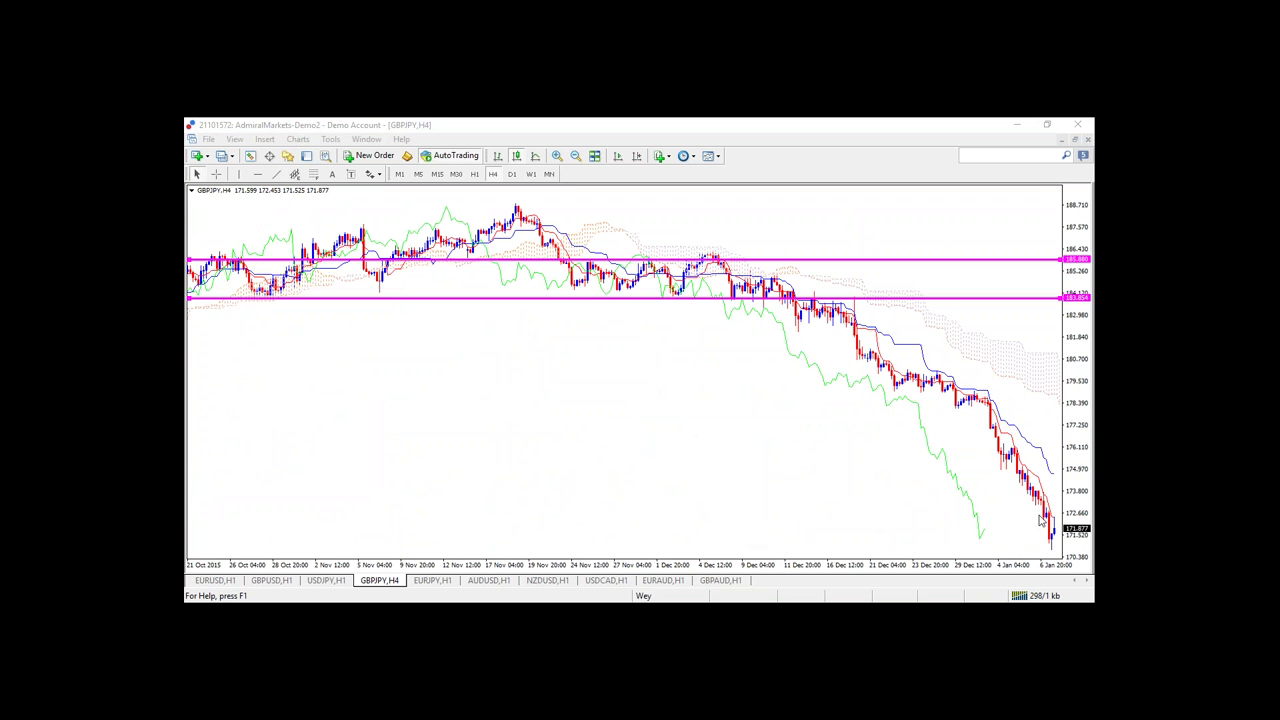
click(1043, 520)
Step: Examine the September to November 2015 swings against the Ichimoku cloud and check the price data of the early November low
scroll(1043, 520, up, 4)
scroll(717, 440, up, 3)
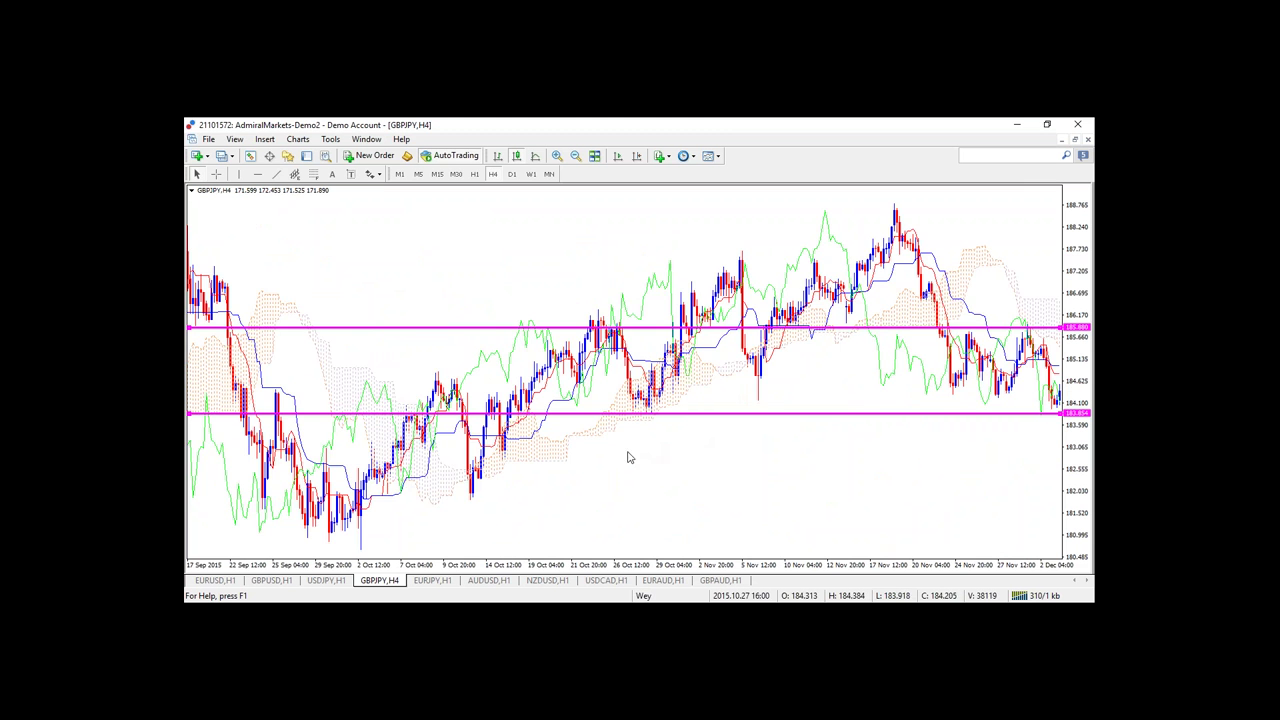
scroll(680, 449, up, 4)
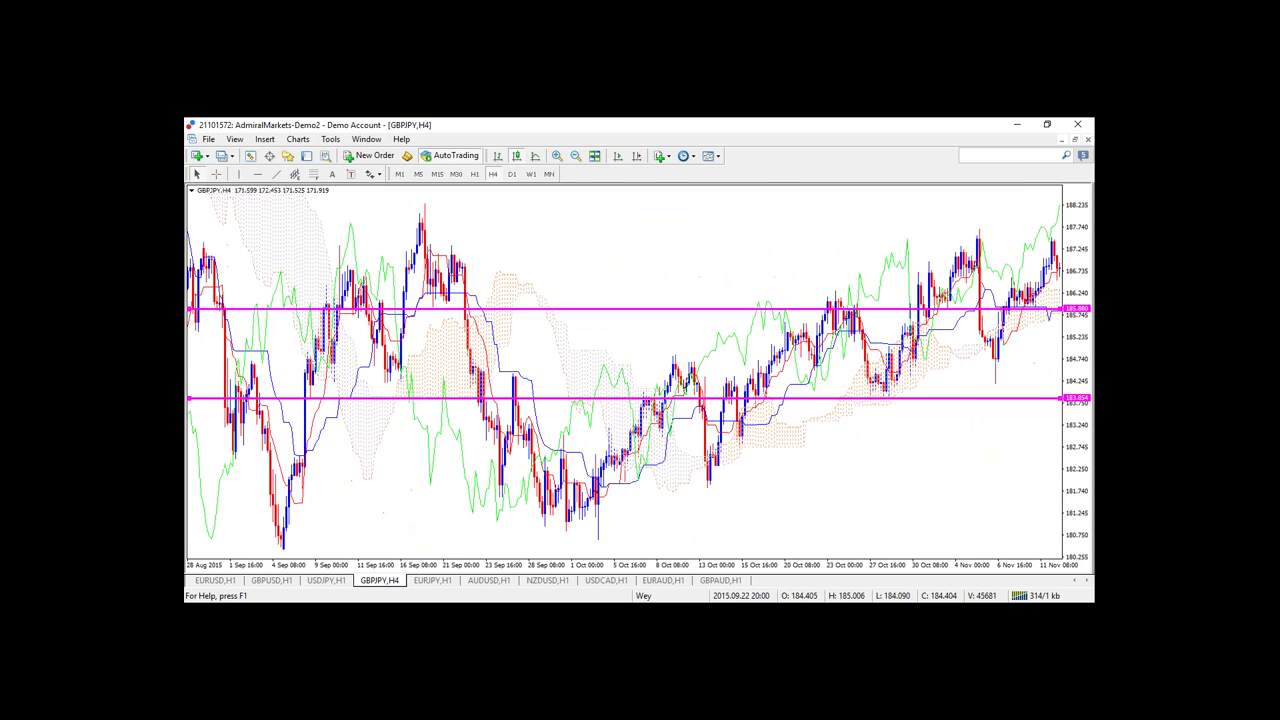
scroll(645, 465, up, 3)
scroll(812, 454, down, 4)
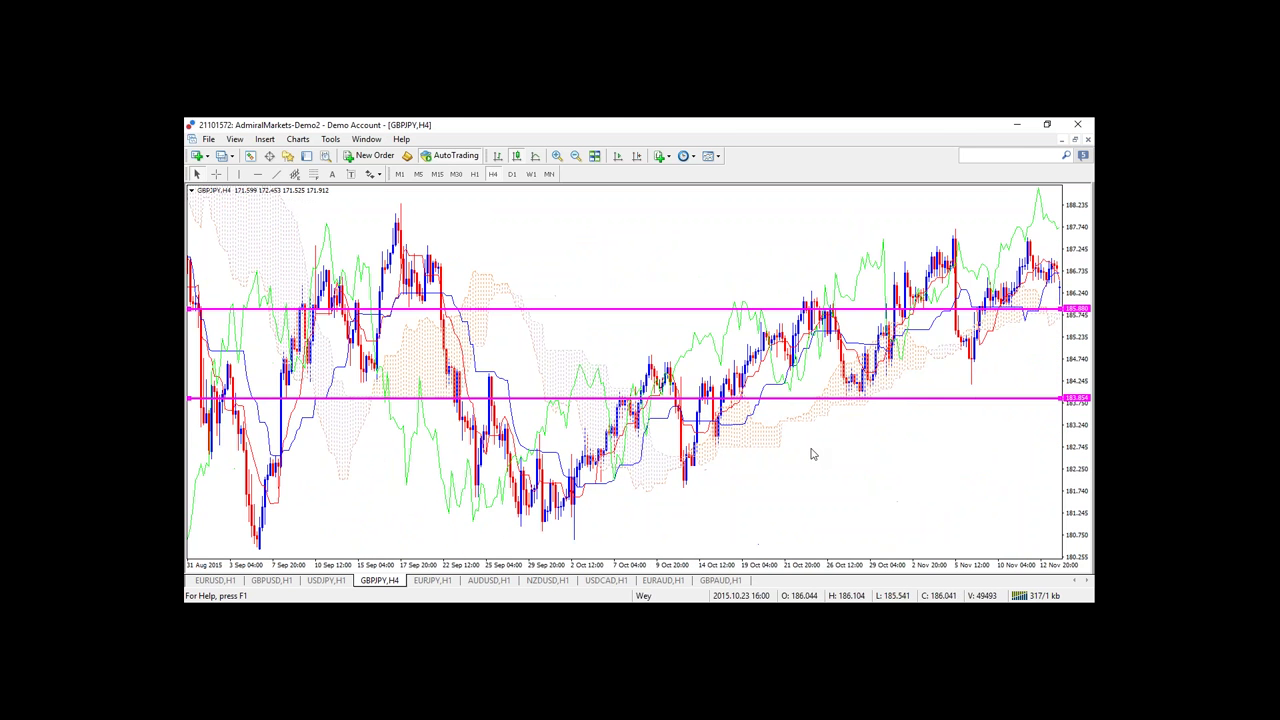
scroll(950, 390, down, 2)
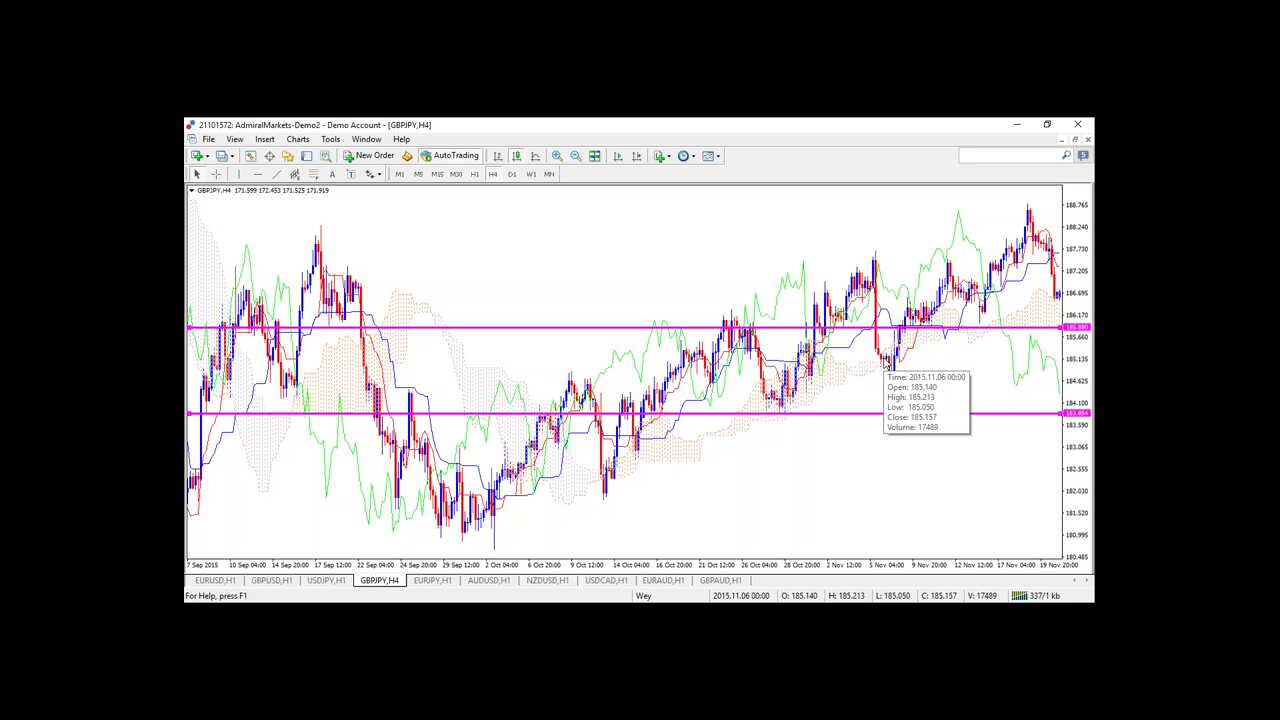
scroll(860, 385, down, 2)
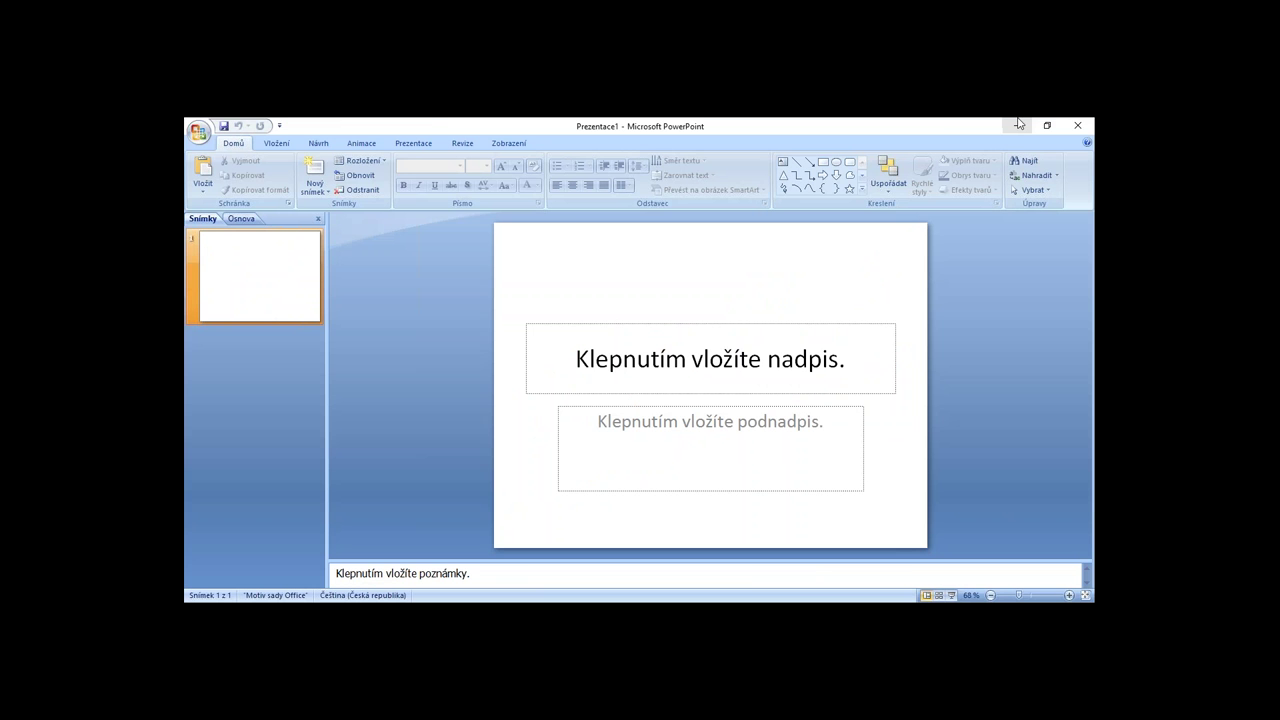
Step: Switch to the Ichimoku Trading Strategies presentation, review the Trade Signal Types slide, and return to the GBPJPY H4 chart
click(1018, 125)
mouse_move(395, 610)
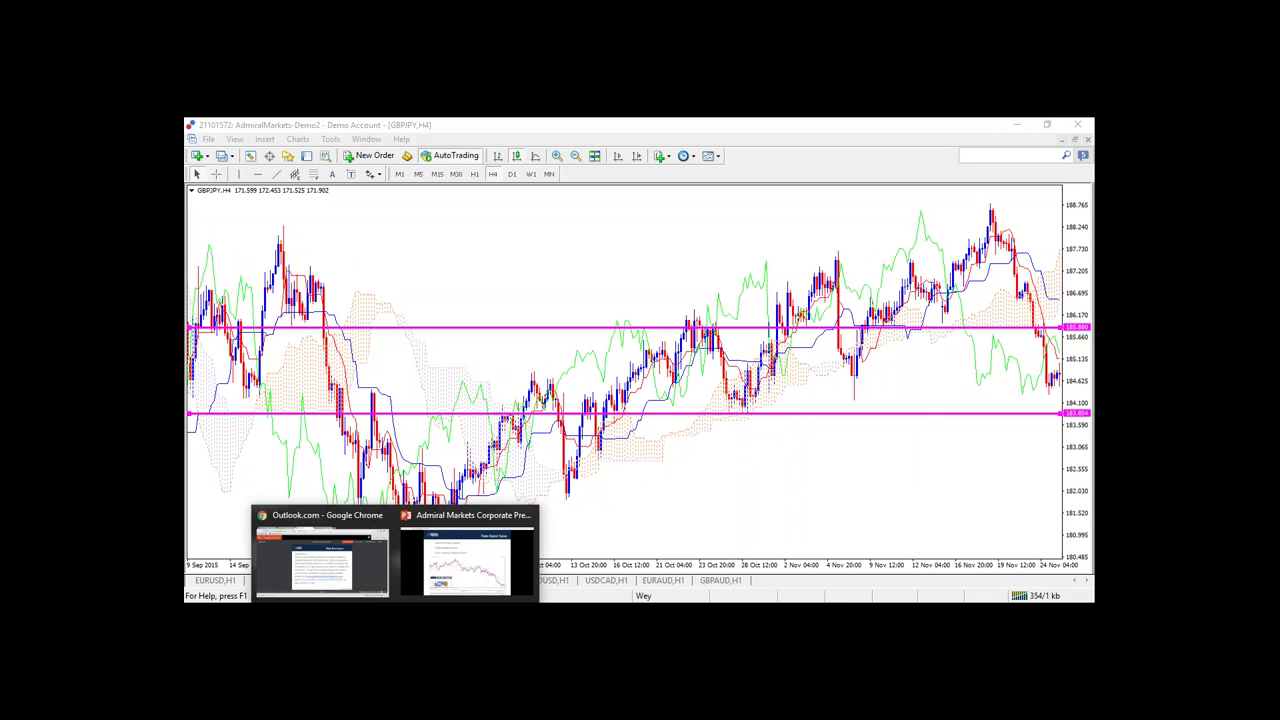
click(448, 572)
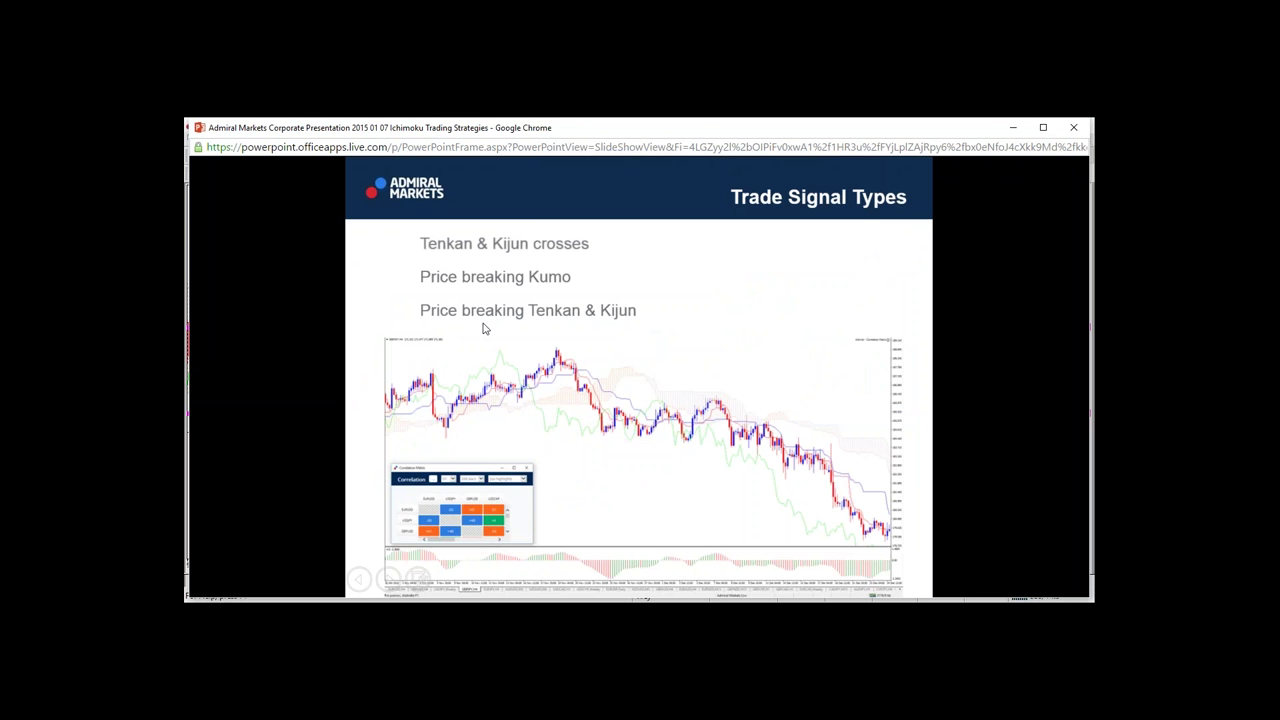
click(1013, 127)
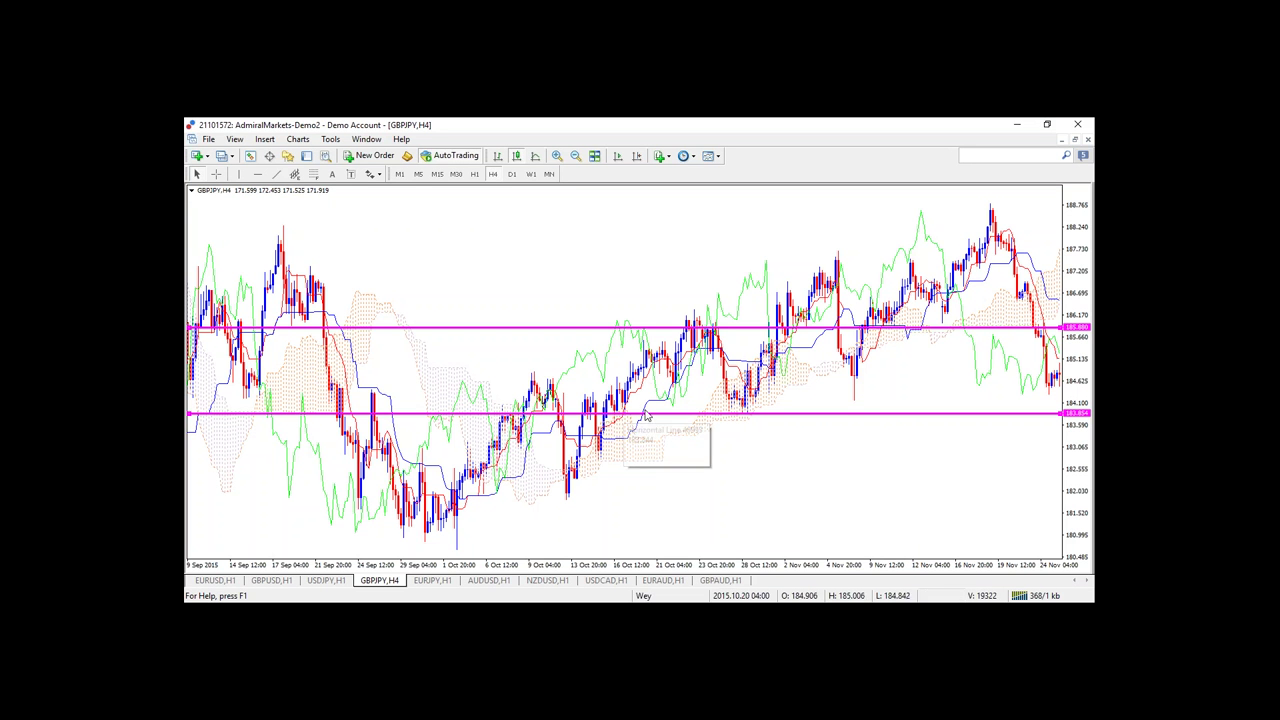
Step: Mark 20 November 2015 on the GBPJPY daily chart with a vertical line and return to the latest H4 candles
click(637, 155)
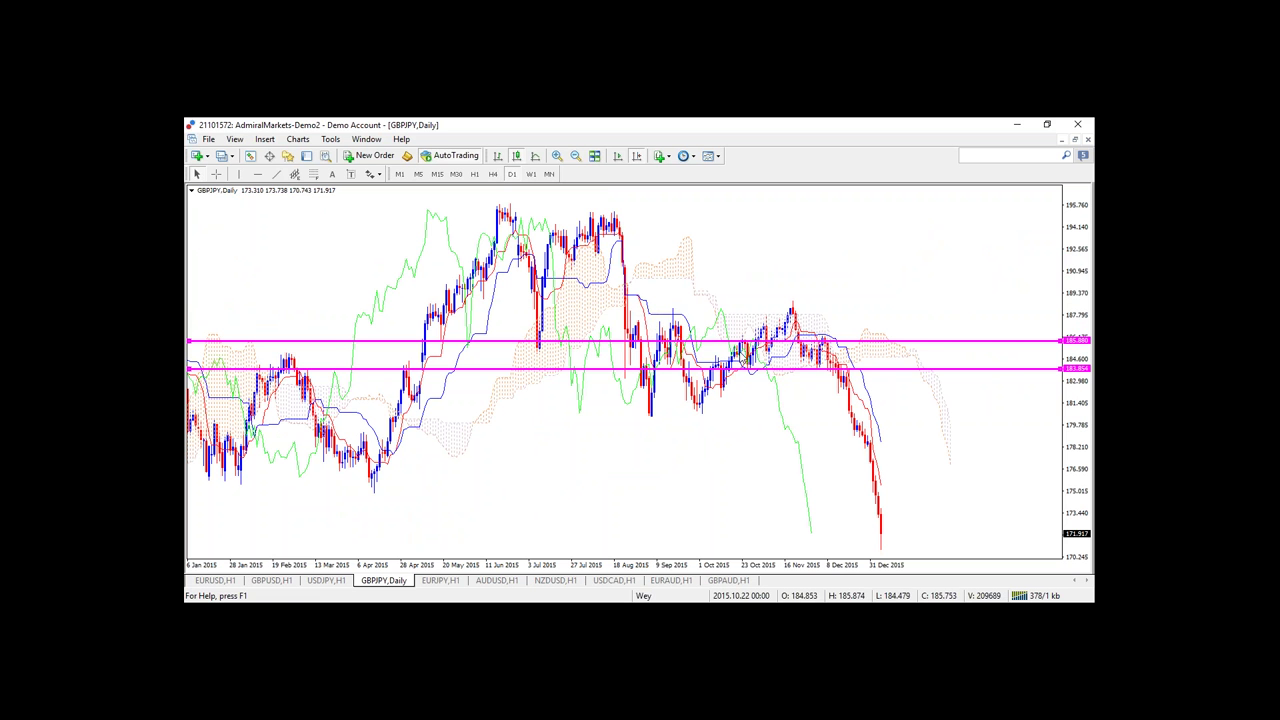
mouse_move(731, 364)
click(795, 385)
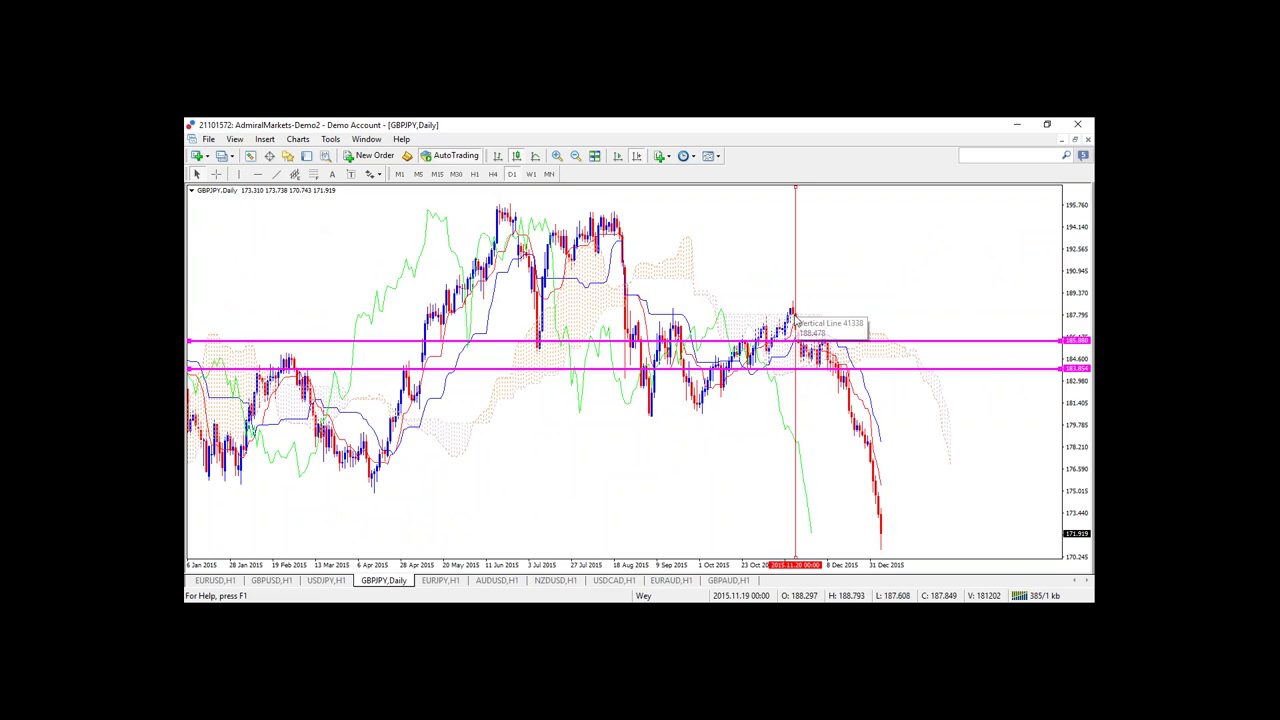
click(490, 176)
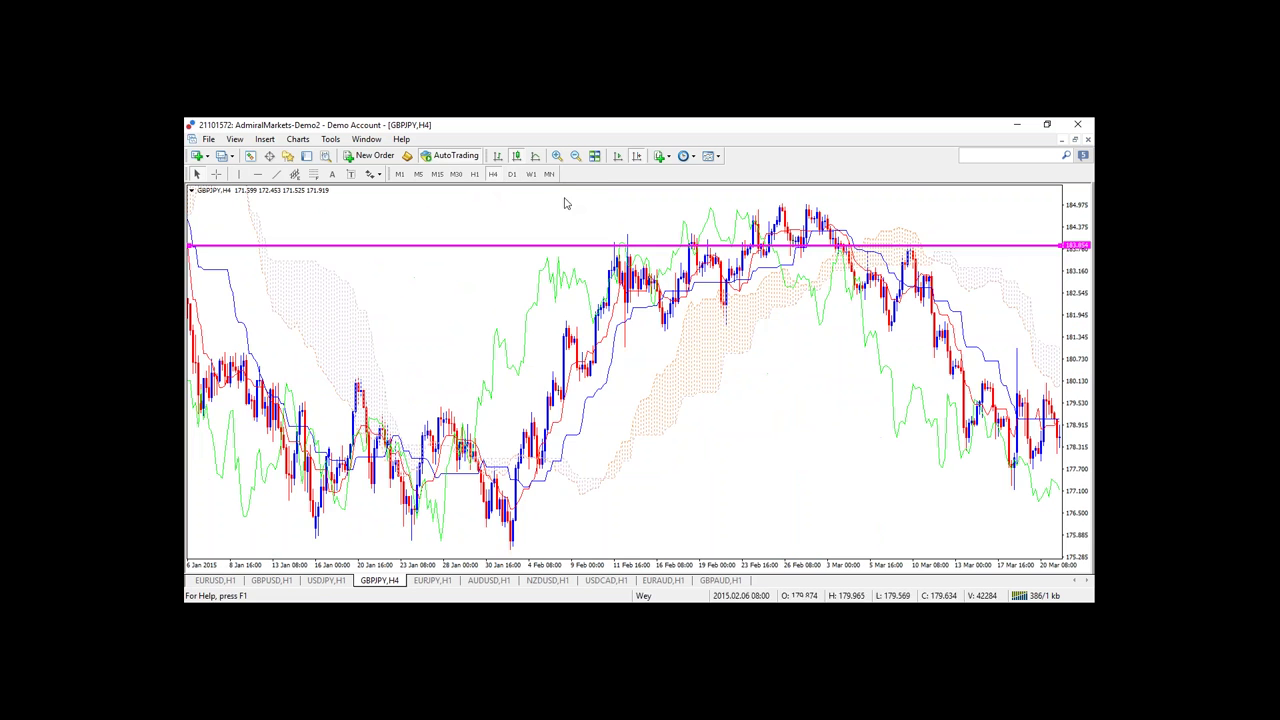
click(639, 158)
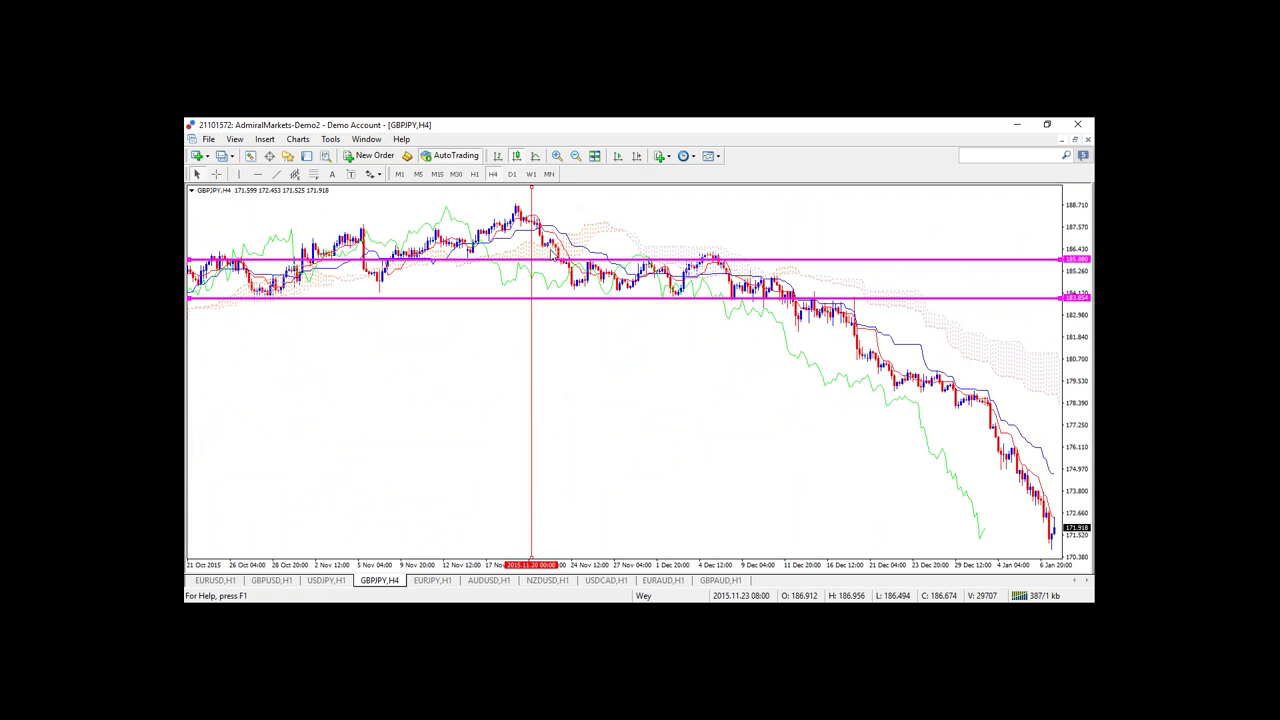
mouse_move(556, 252)
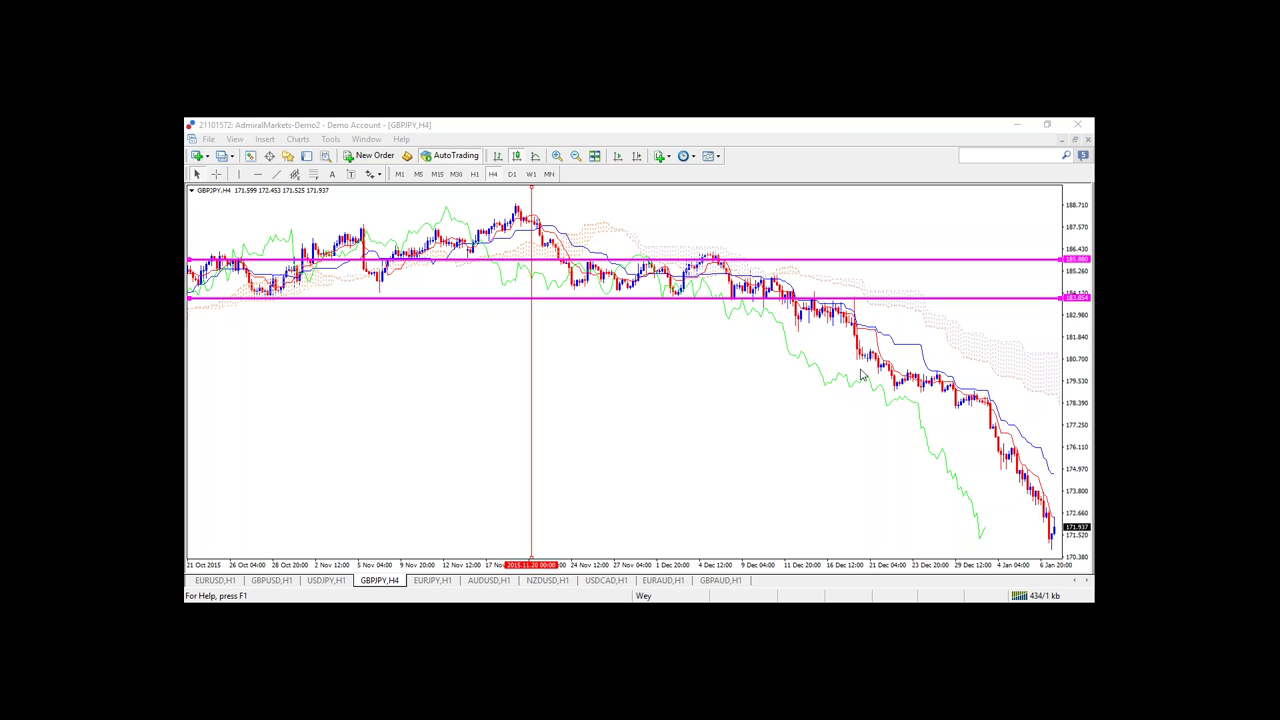
Step: Review the Agenda slide and the annotated EURUSD M5 Ichimoku chart in the presentation
key(Return)
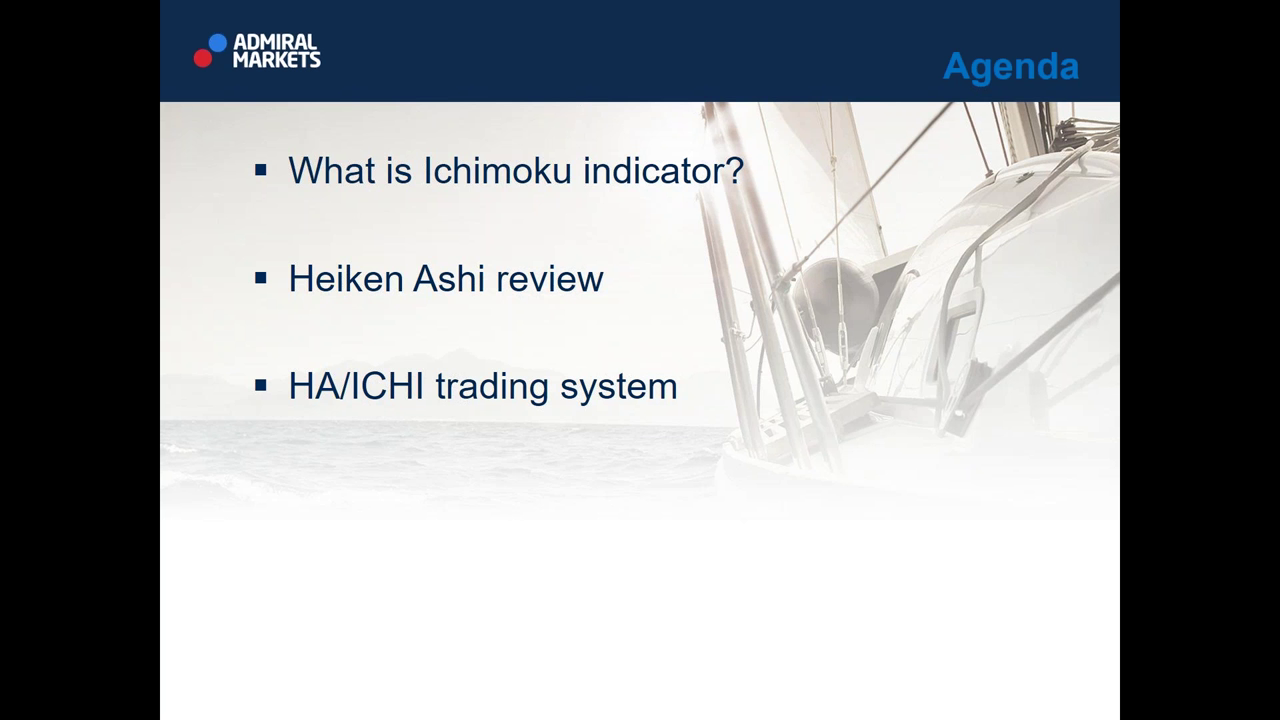
click(658, 284)
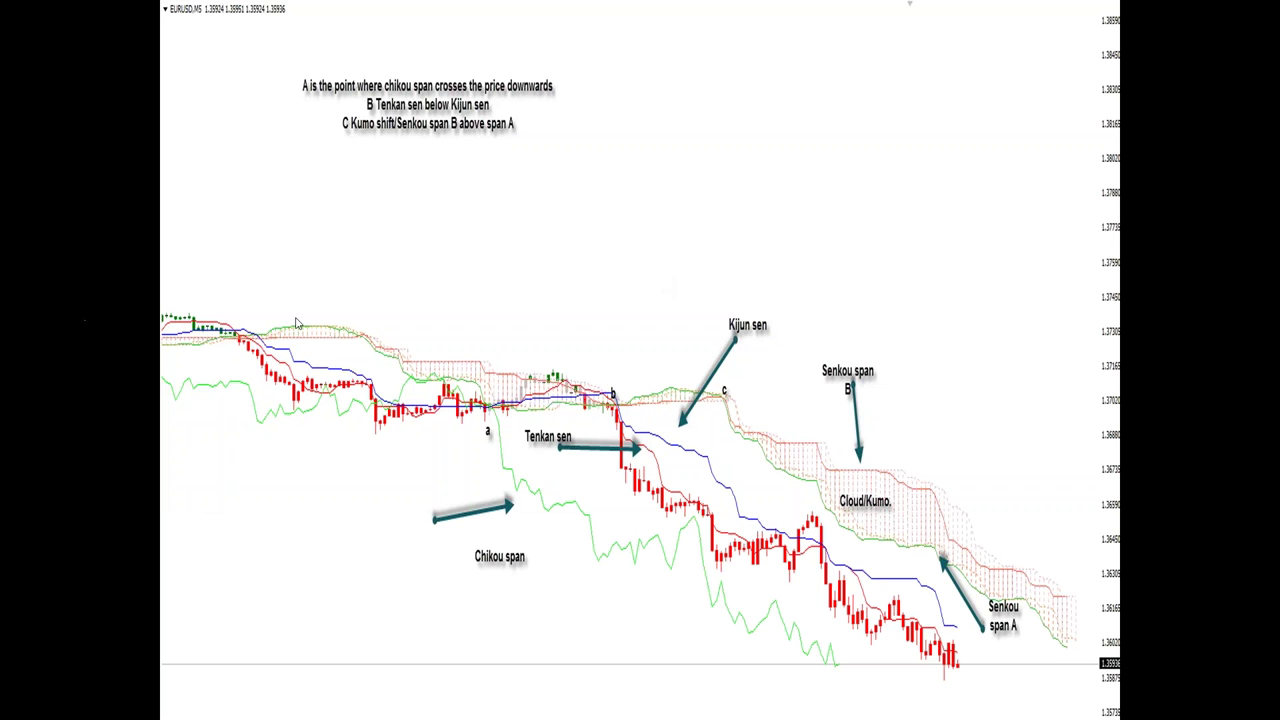
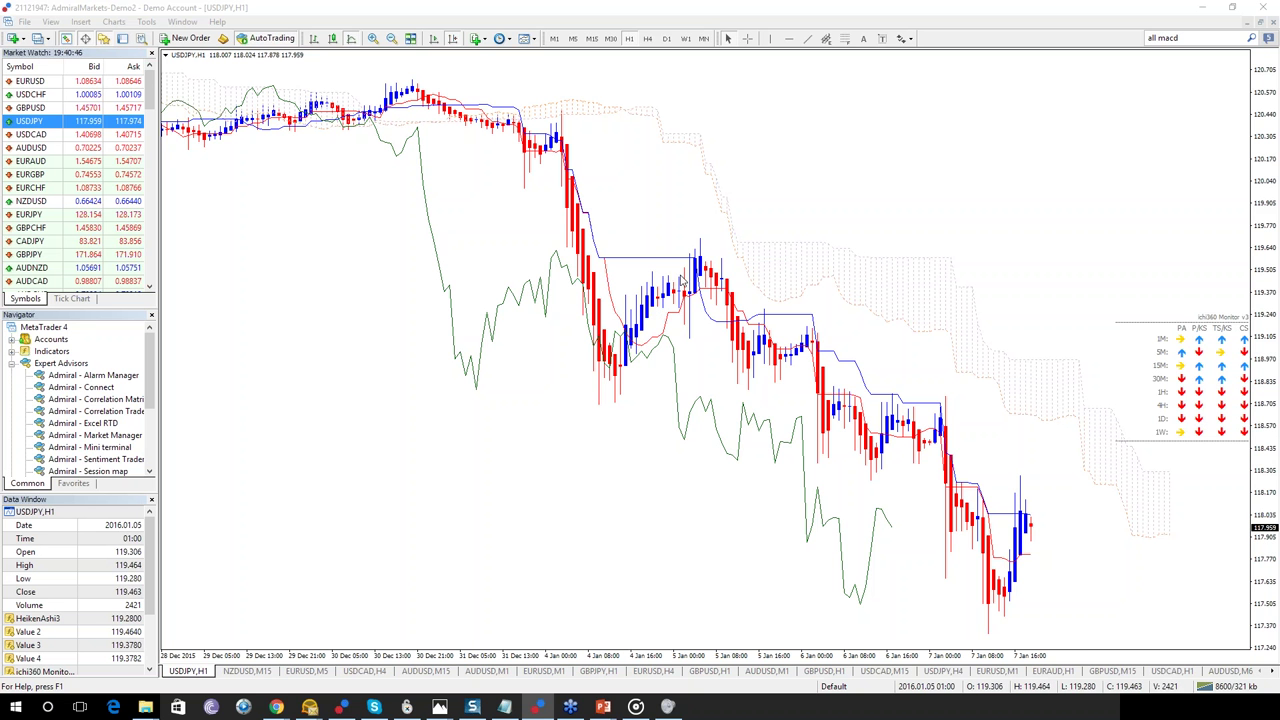
Step: Examine the USDJPY H1 price action against the Ichimoku lines from mid-December 2015 to the latest January 2016 candles
scroll(357, 309, left, 5)
scroll(381, 330, left, 6)
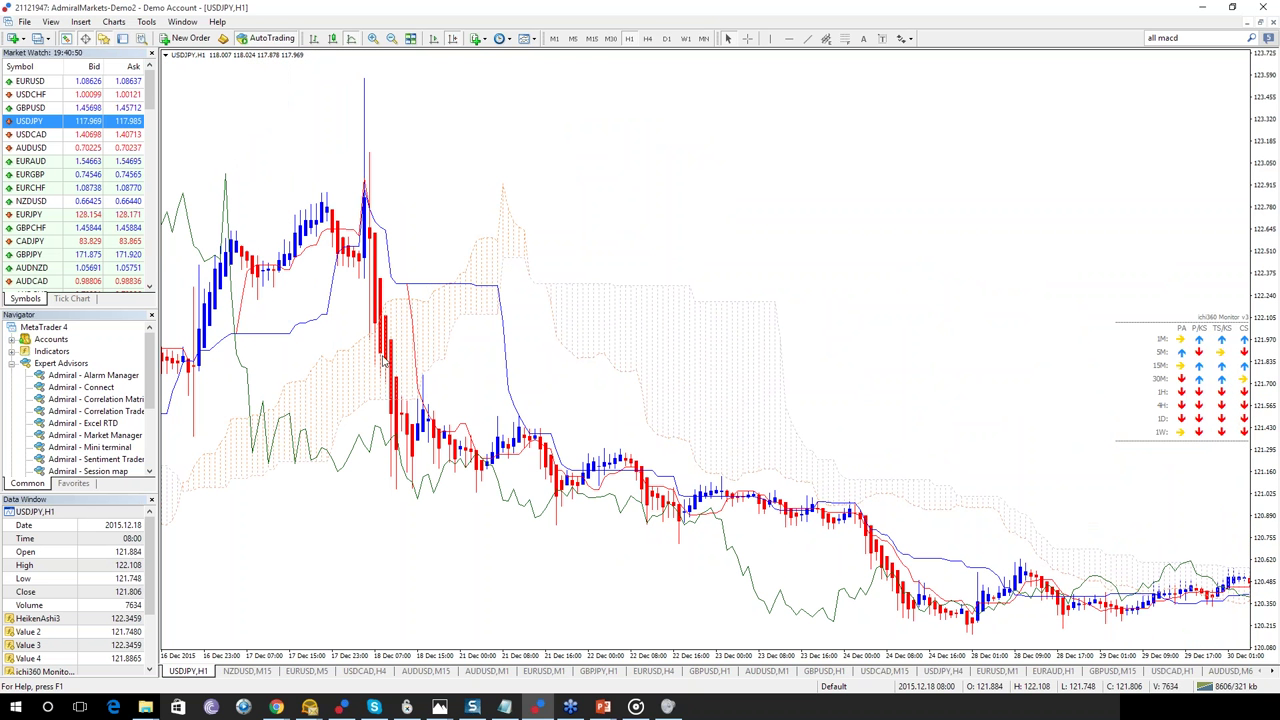
mouse_move(426, 407)
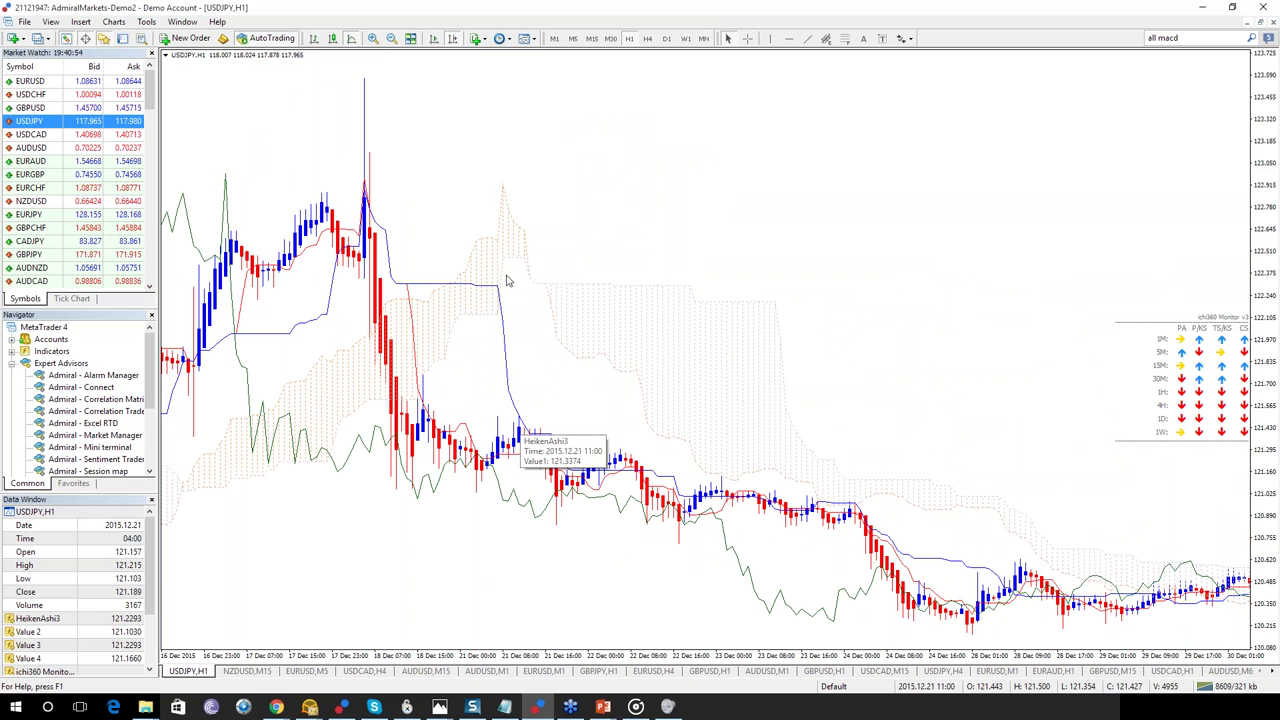
scroll(506, 281, left, 10)
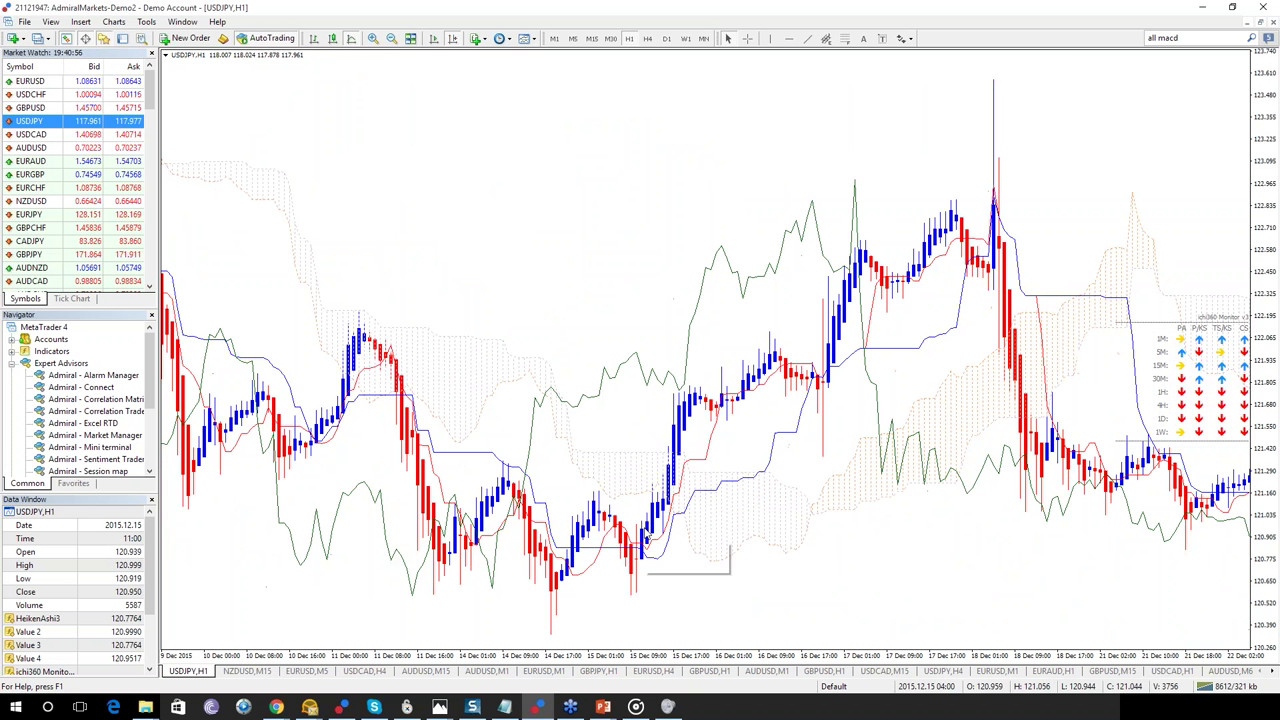
mouse_move(653, 514)
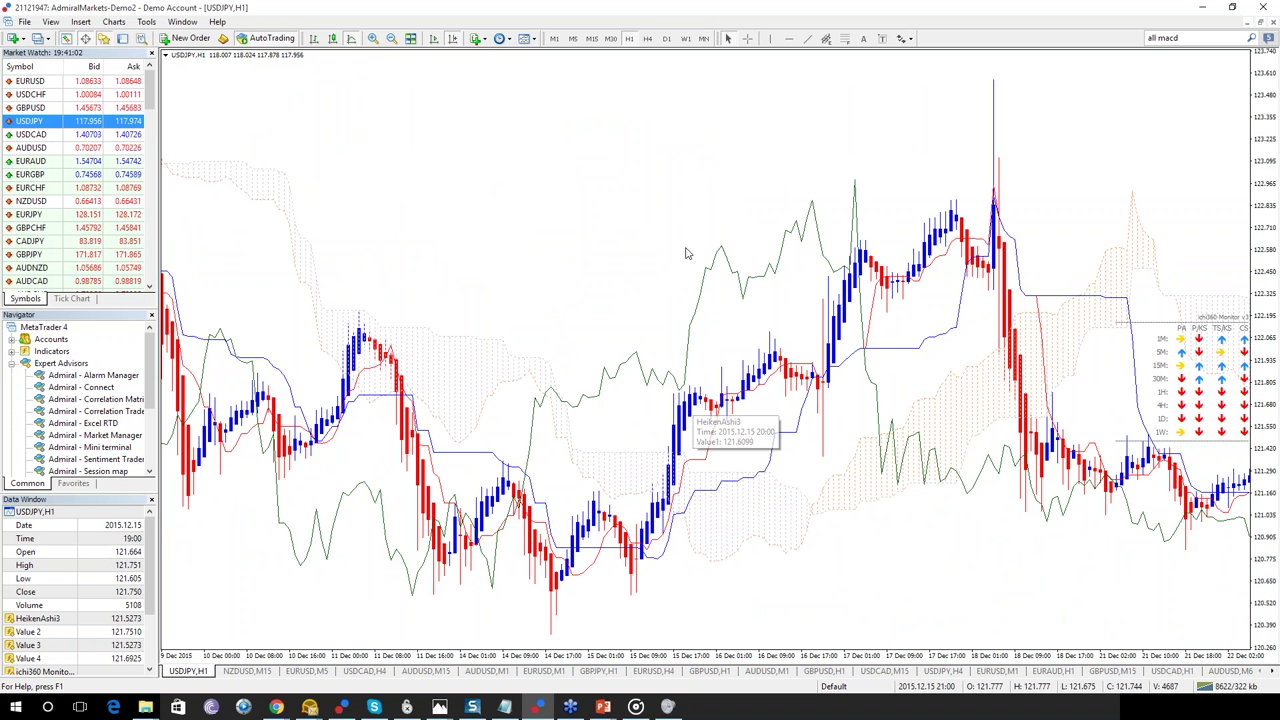
scroll(830, 225, down, 5)
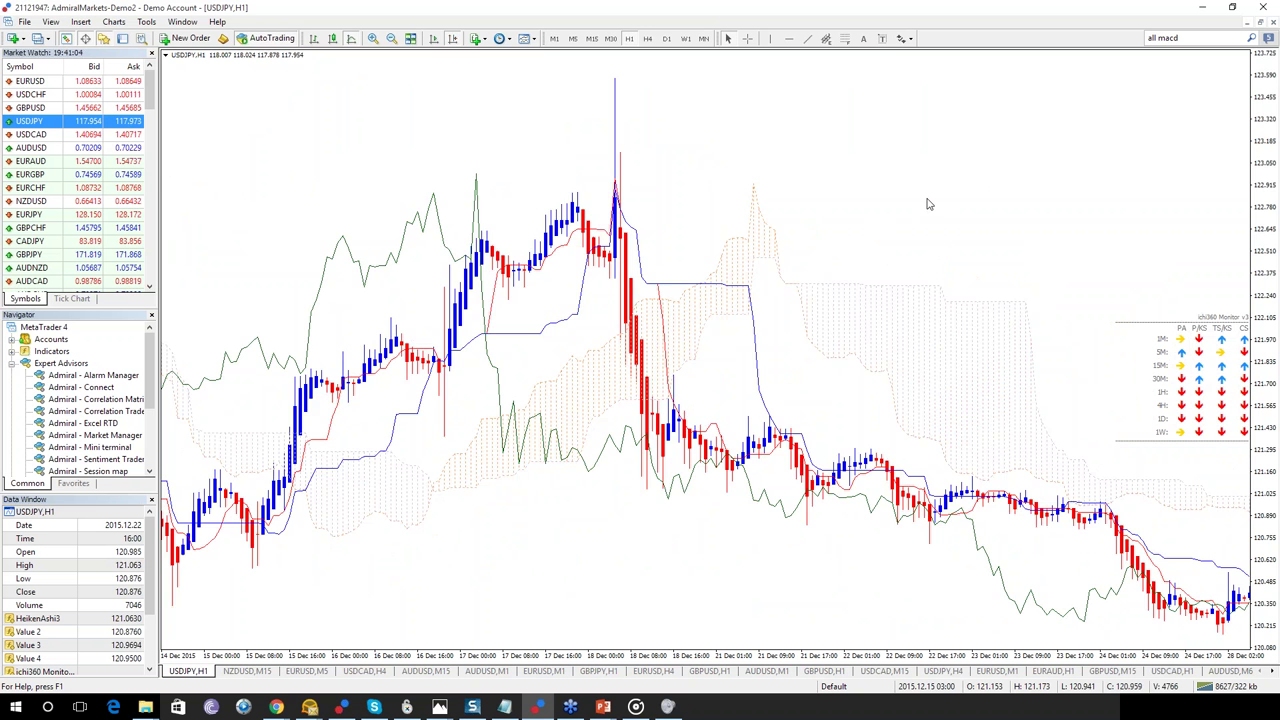
drag(928, 204, 387, 174)
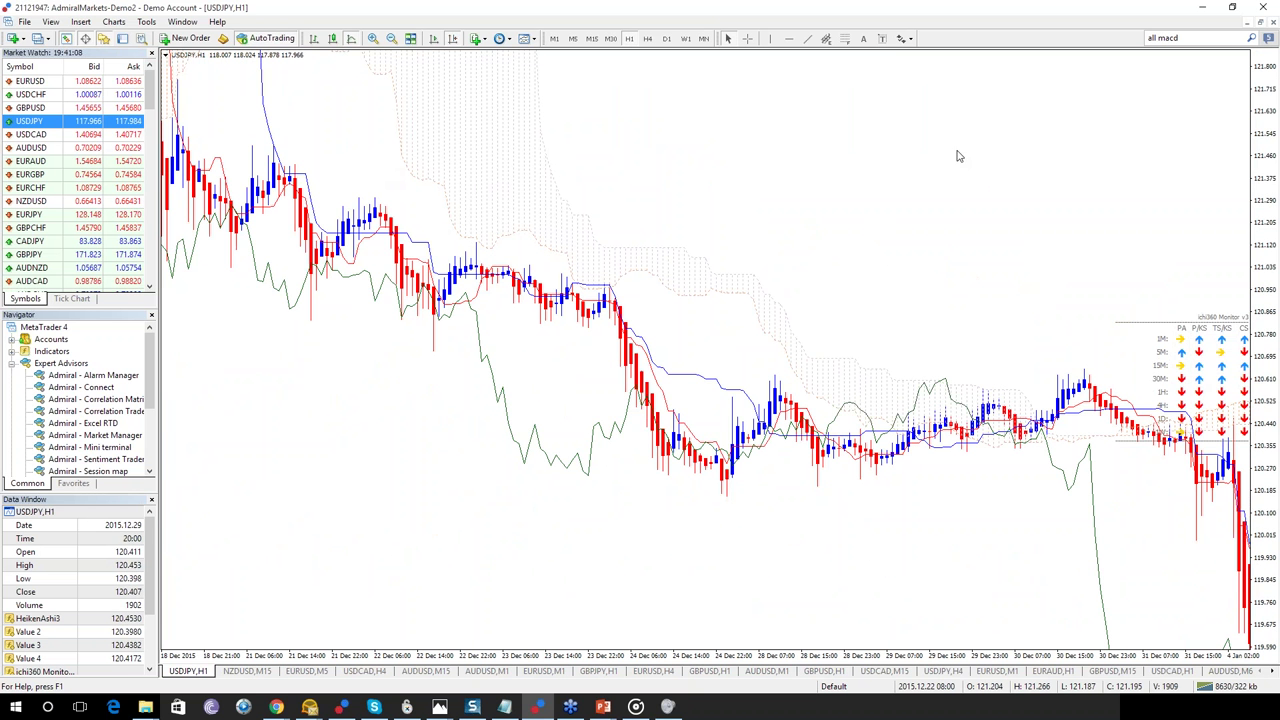
scroll(961, 157, down, 3)
scroll(780, 210, down, 3)
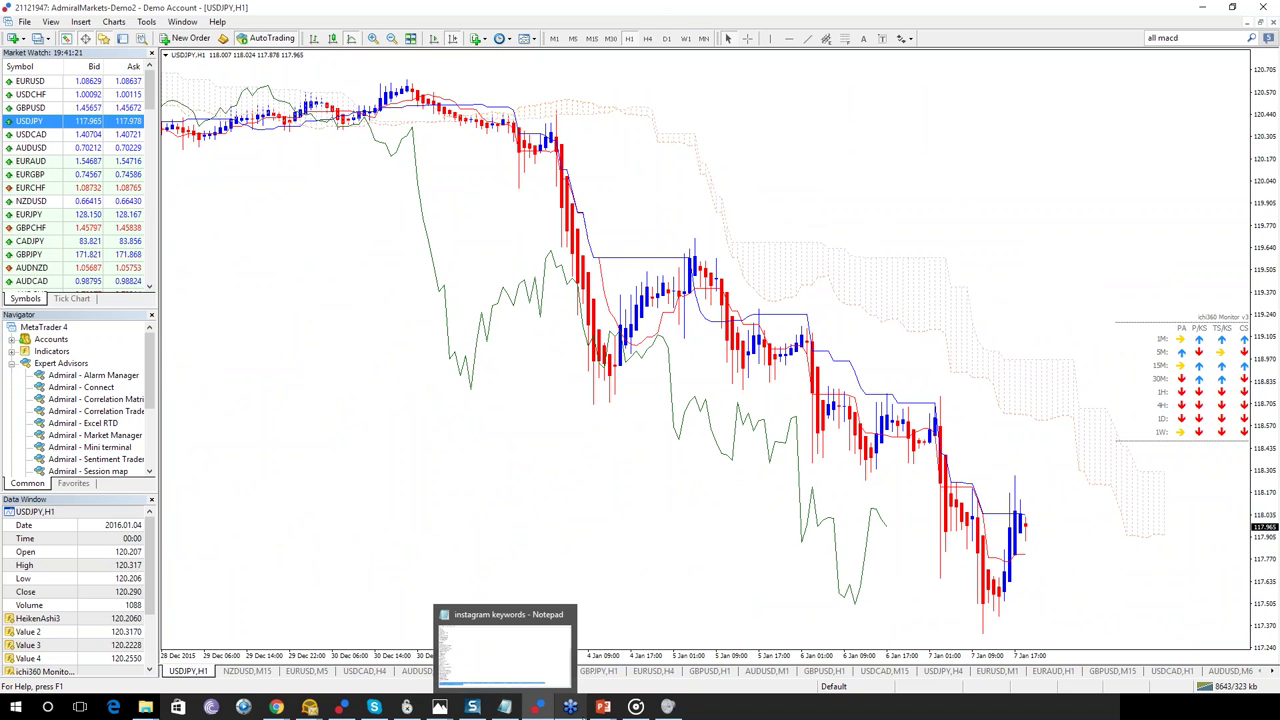
Step: Switch to the presentation, review the Benefits from using HA and Basic Principles slides, and return to the USDJPY H1 chart
mouse_move(597, 712)
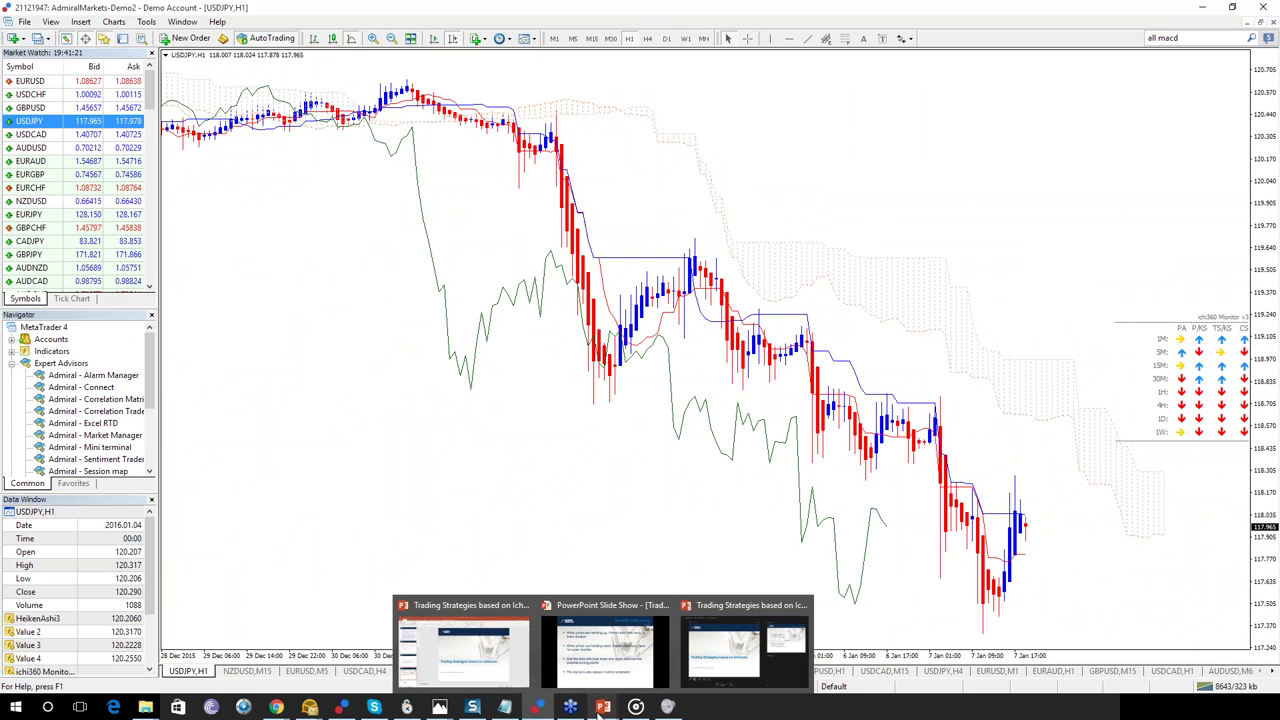
click(614, 662)
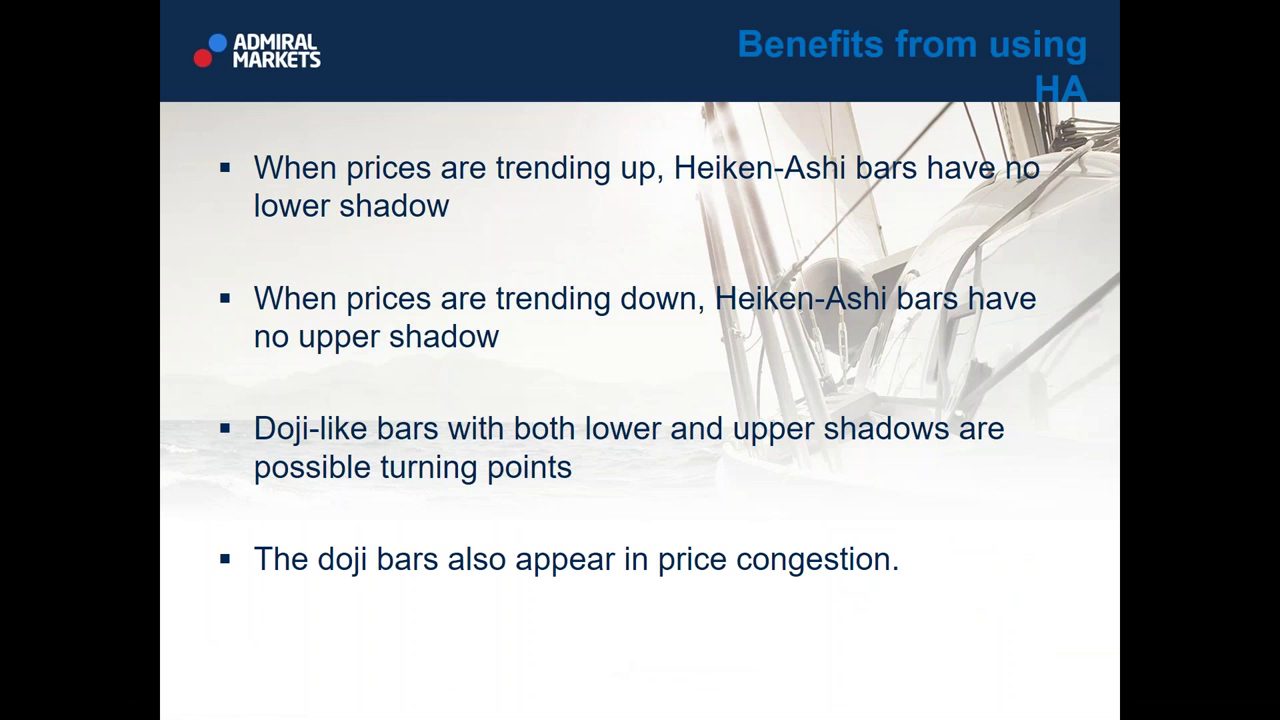
key(Right)
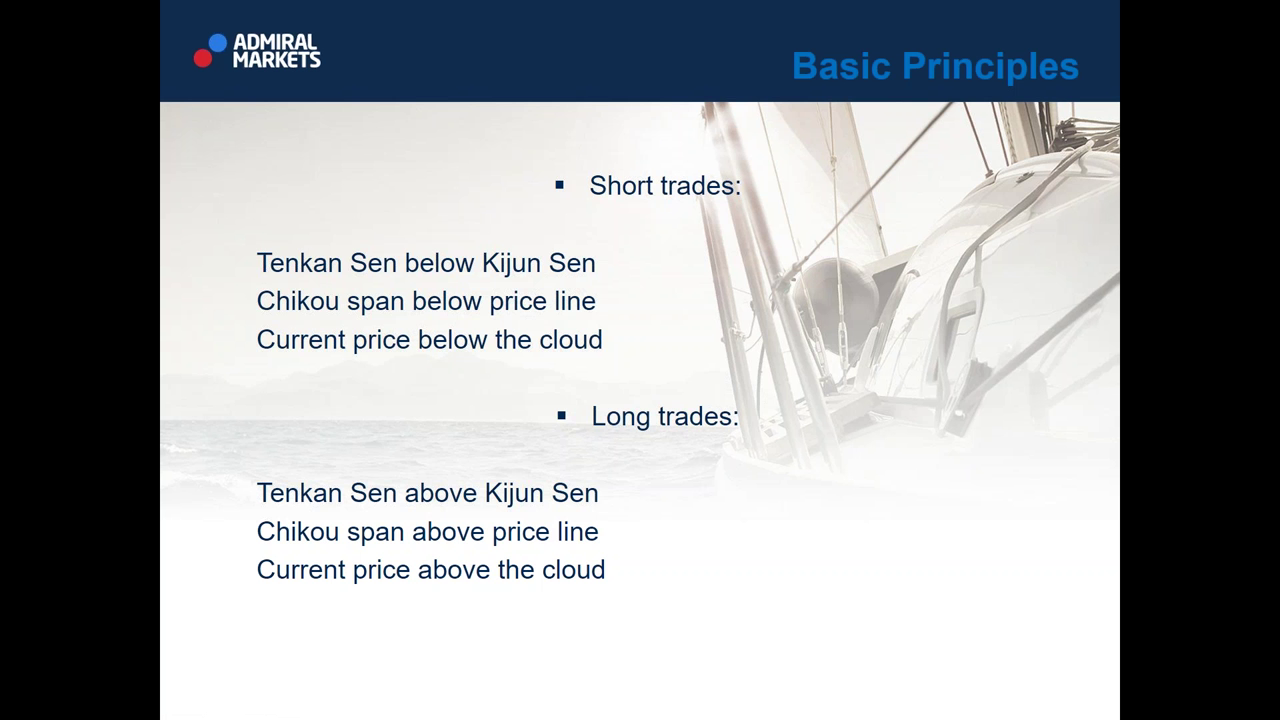
key(alt+Tab)
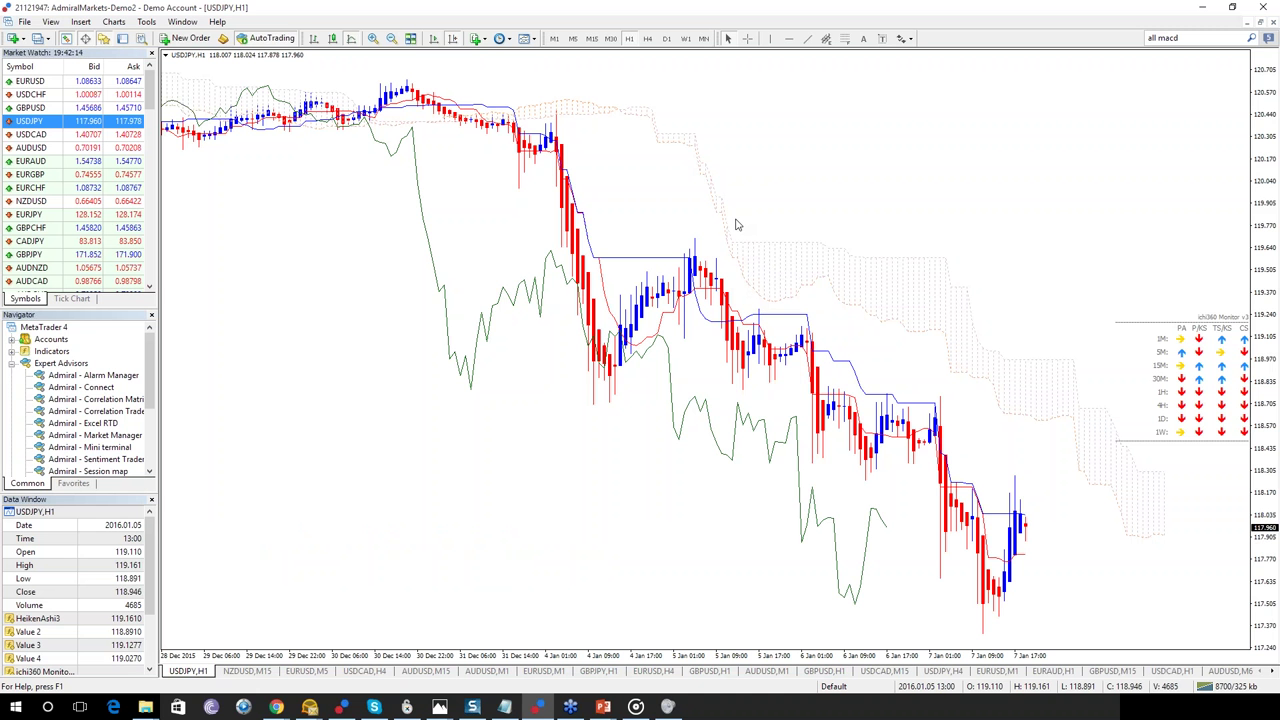
scroll(748, 243, up, 1)
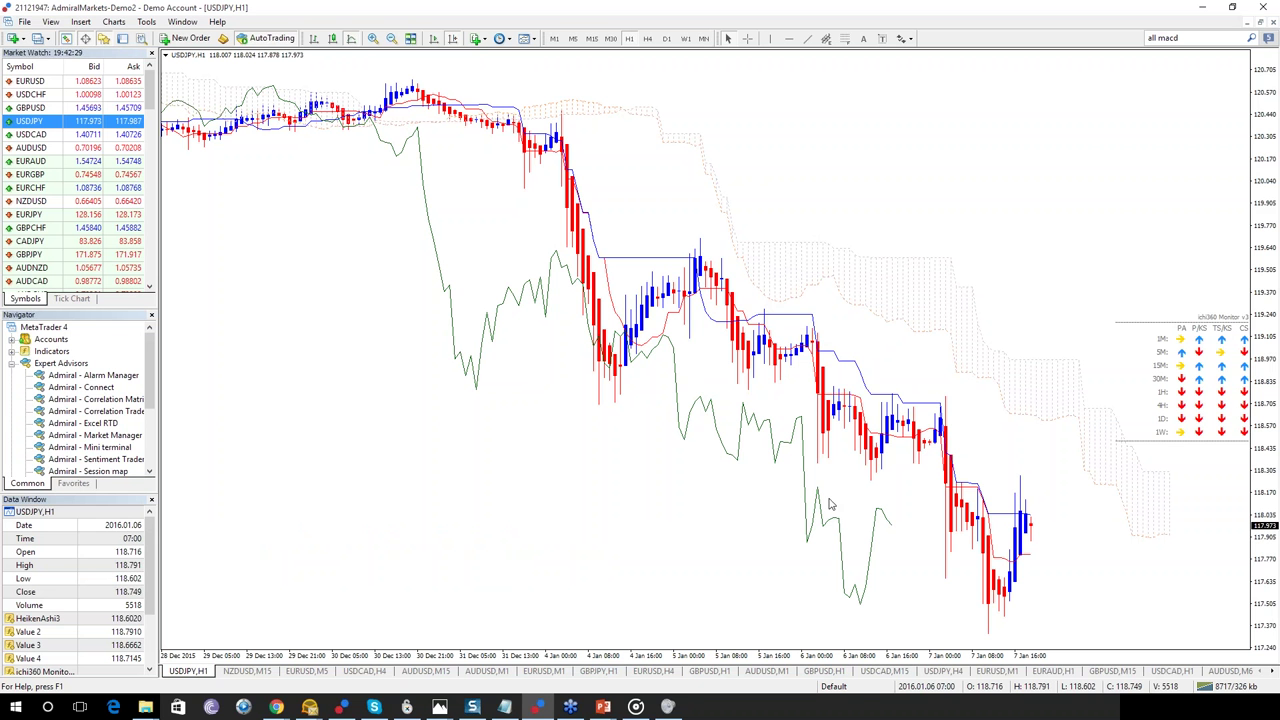
mouse_move(785, 359)
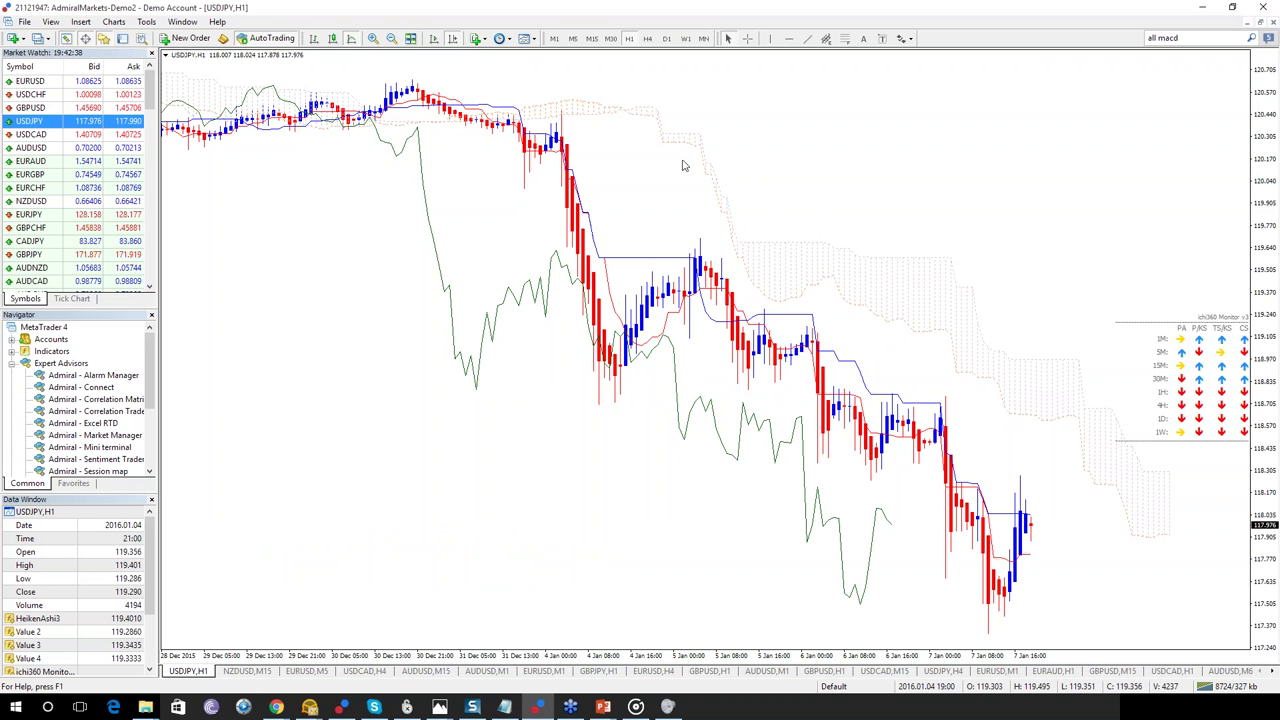
Step: Set the Ichimoku Kinko Hyo colors on the USDJPY H1 chart to Blue for Up Kumo and Red for Down Kumo
right_click(740, 111)
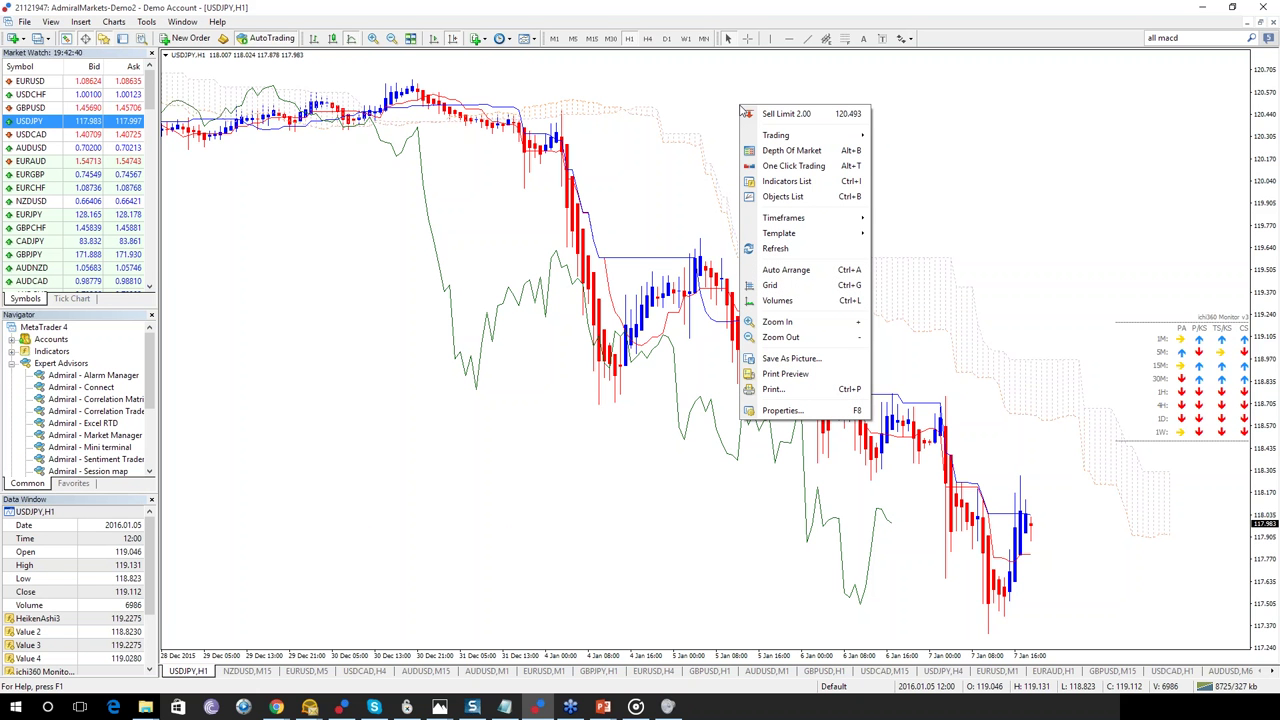
click(795, 188)
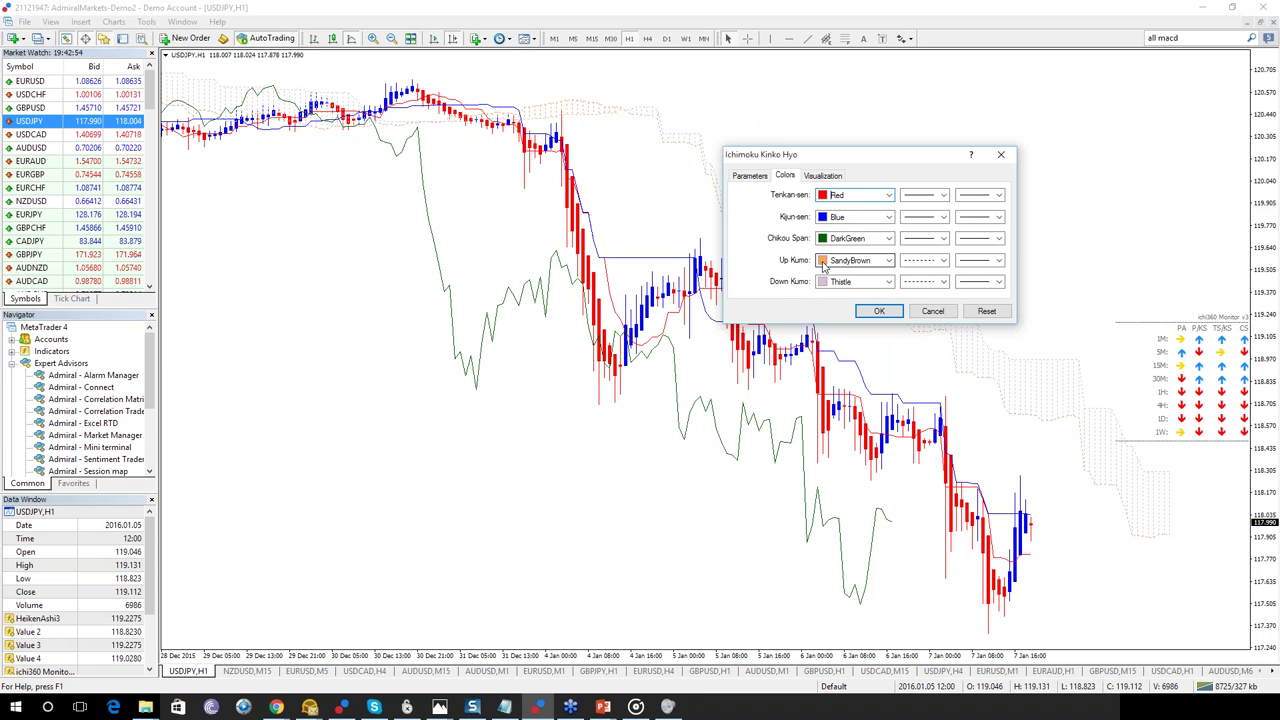
click(888, 286)
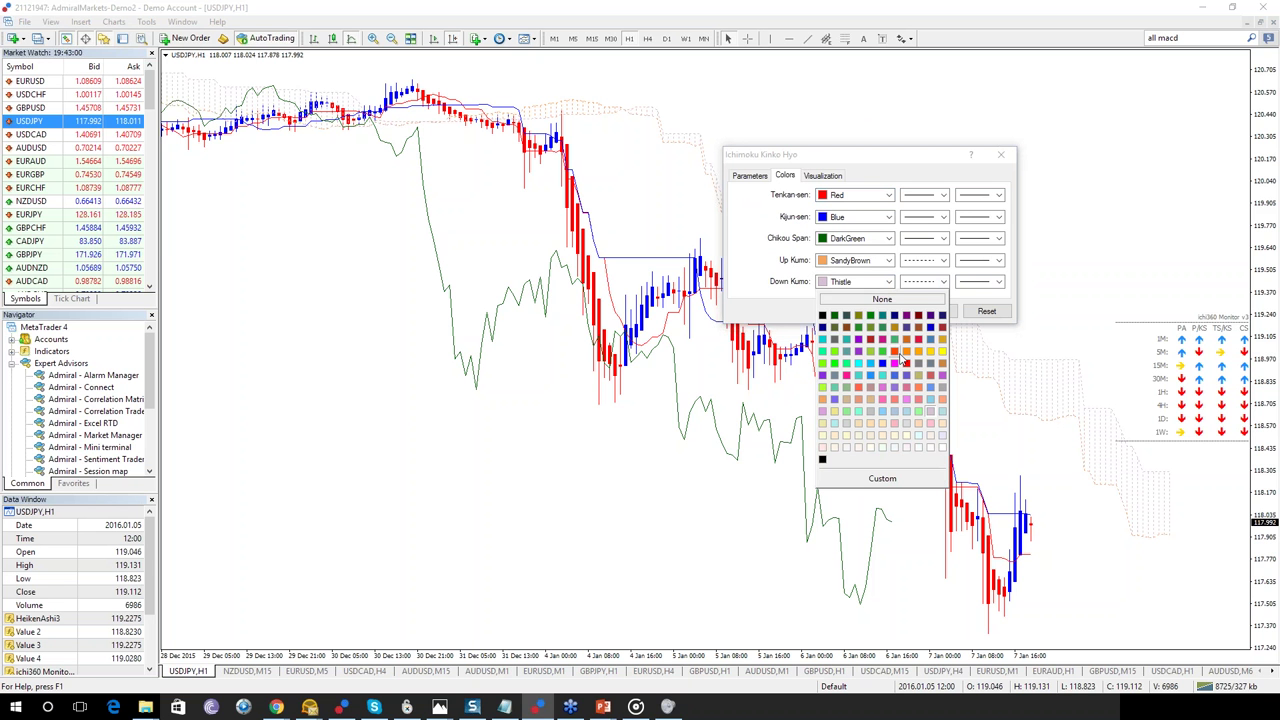
click(905, 364)
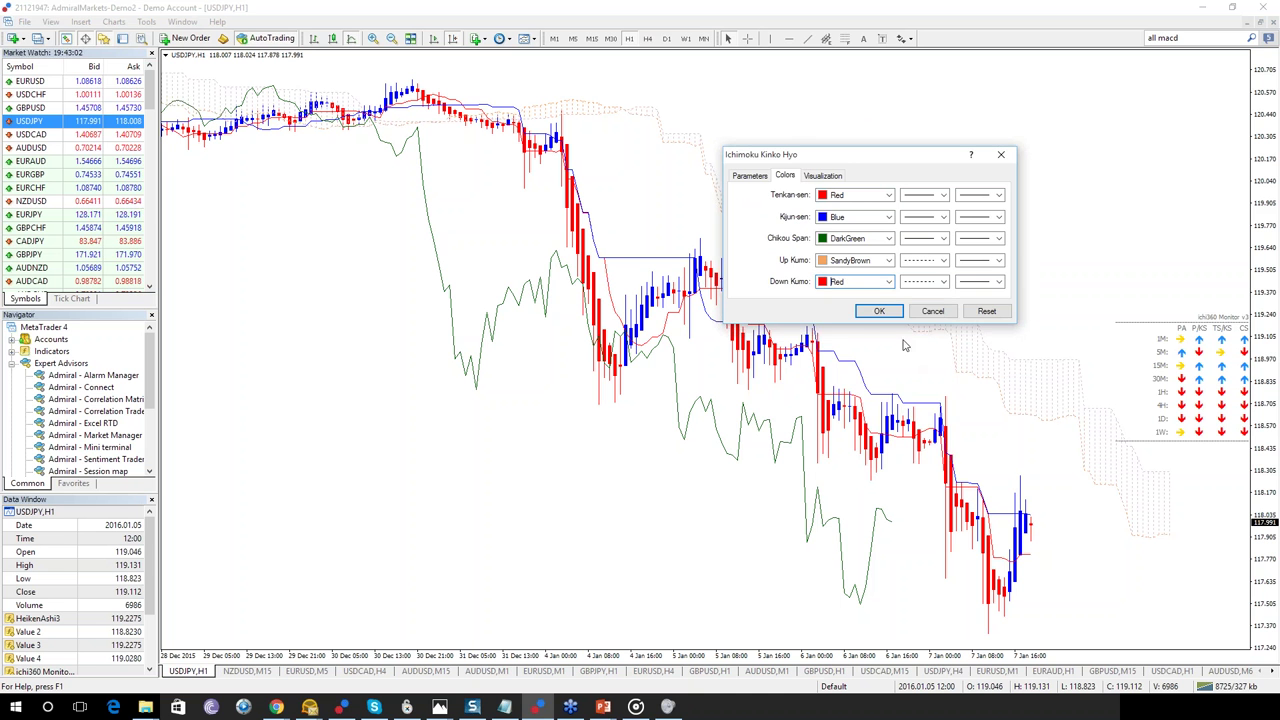
click(888, 260)
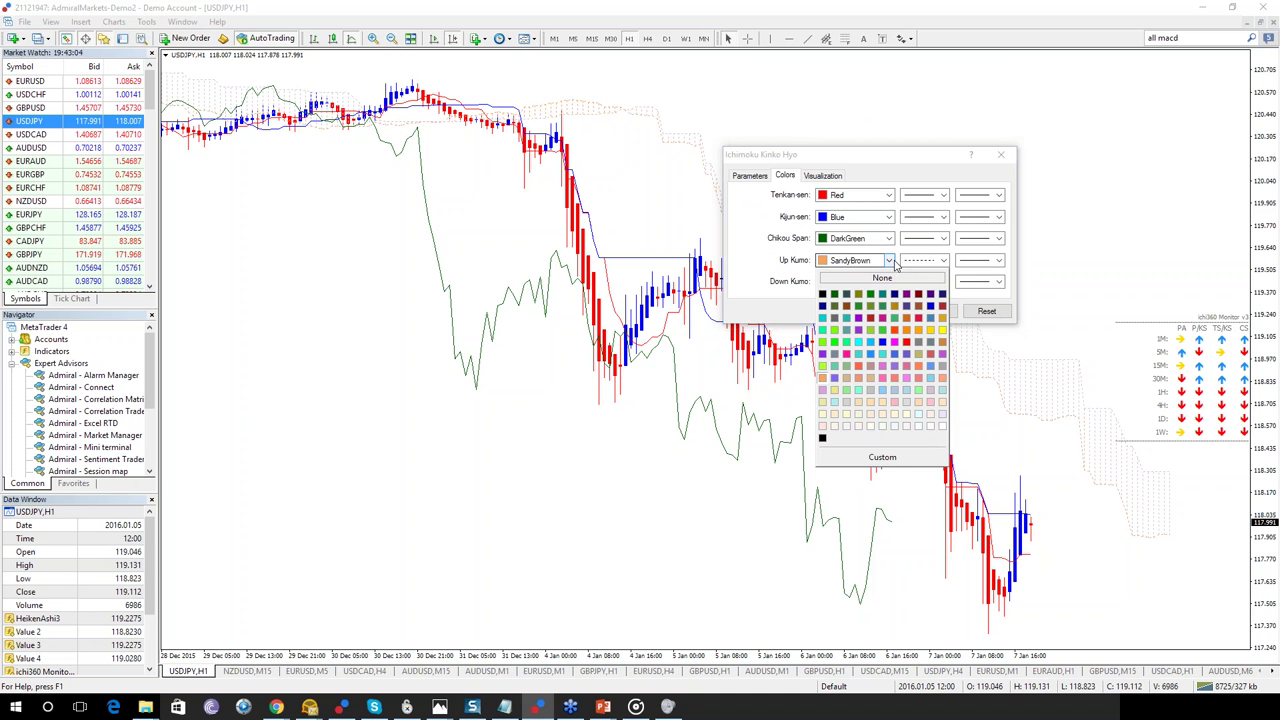
click(894, 354)
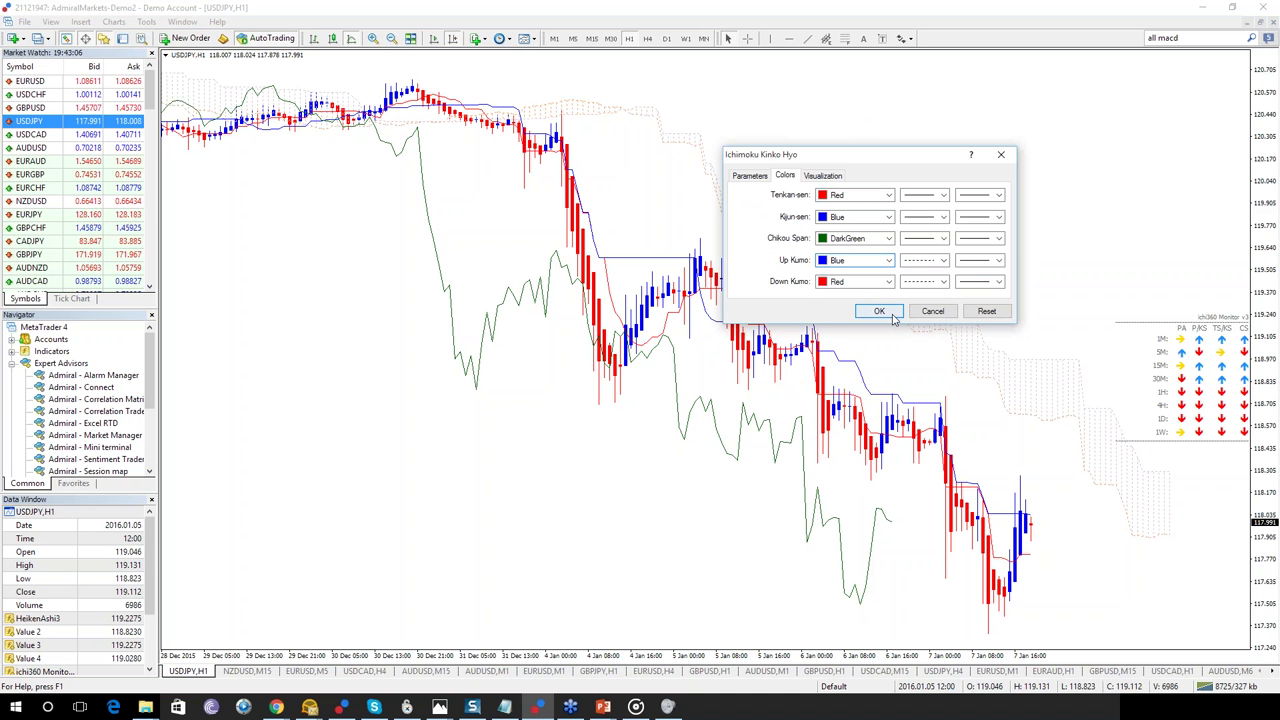
click(880, 312)
click(966, 298)
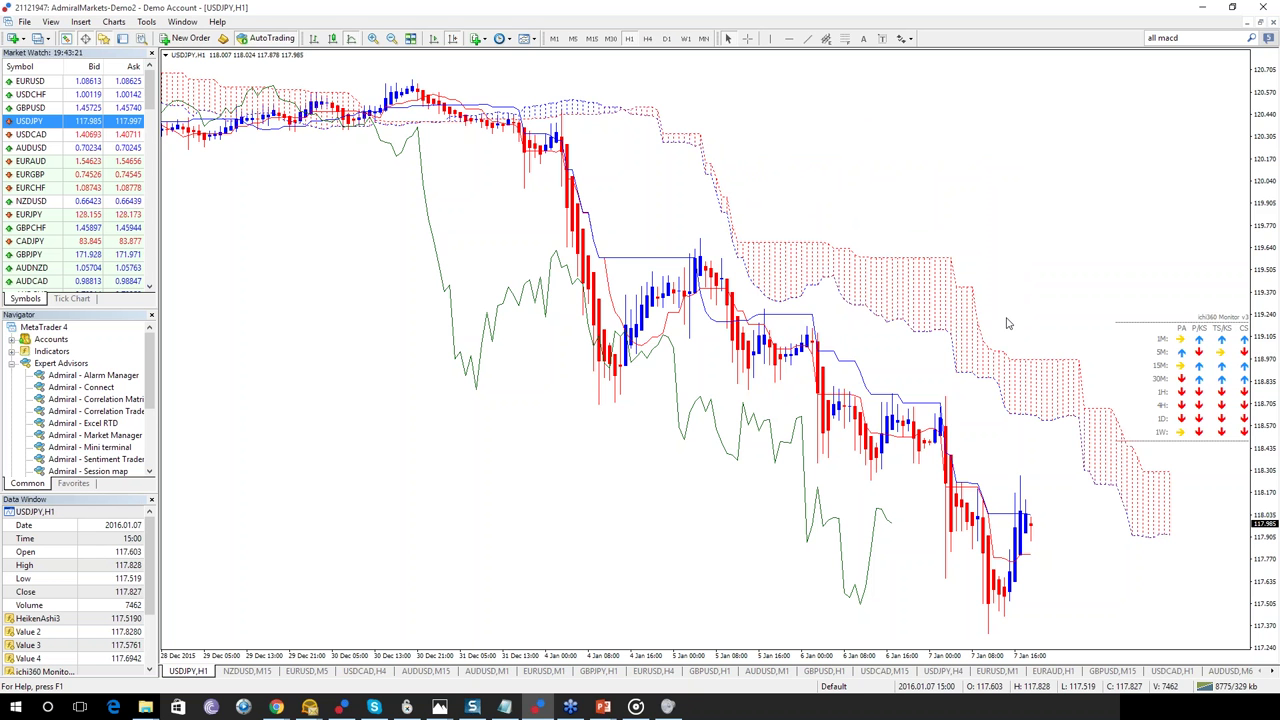
Step: Examine the recolored Ichimoku cloud and Heiken Ashi candles on the USDJPY H1 chart across December 2015 and early January 2016
scroll(1008, 323, up, 5)
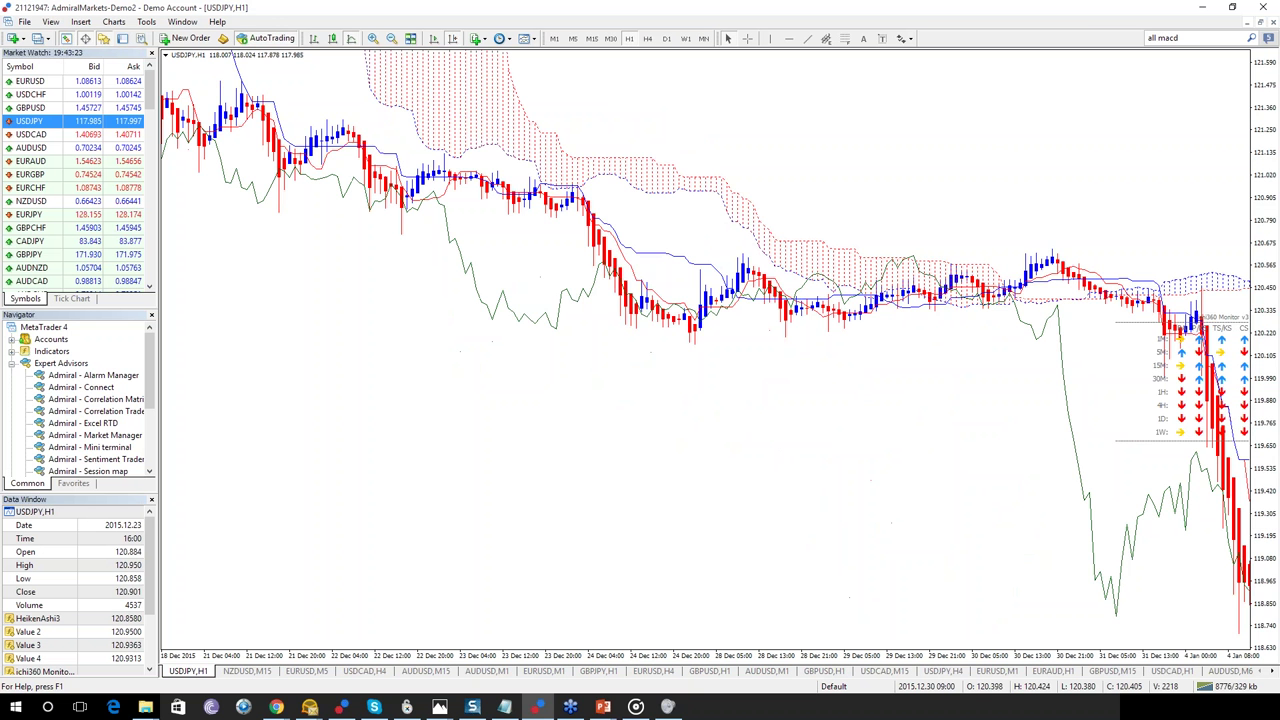
scroll(710, 288, up, 5)
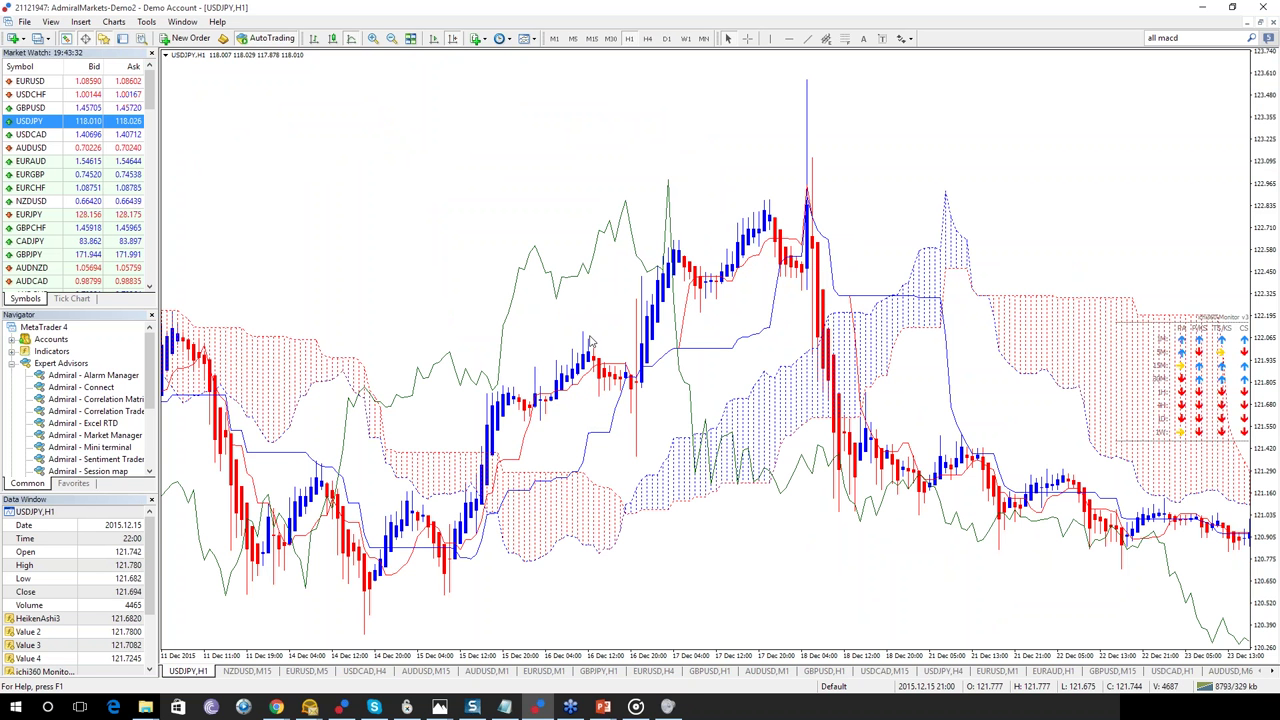
scroll(1027, 205, down, 3)
scroll(937, 134, down, 10)
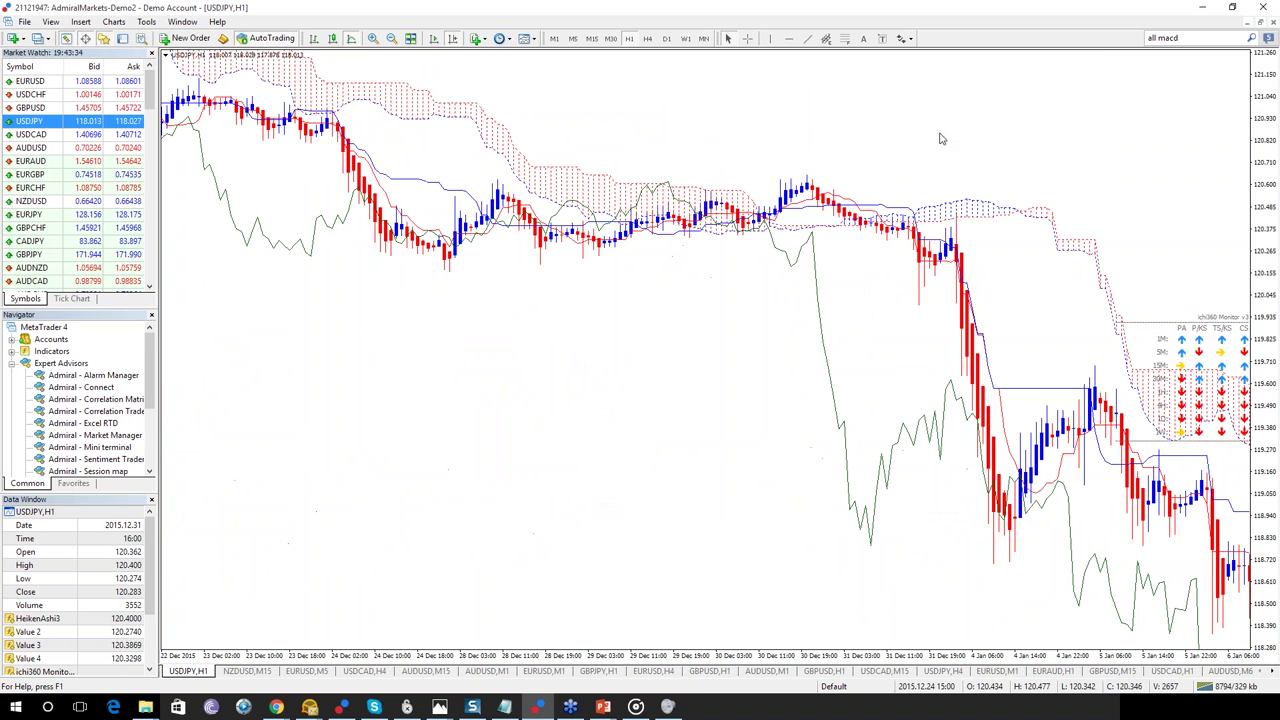
scroll(990, 150, down, 8)
scroll(370, 125, down, 4)
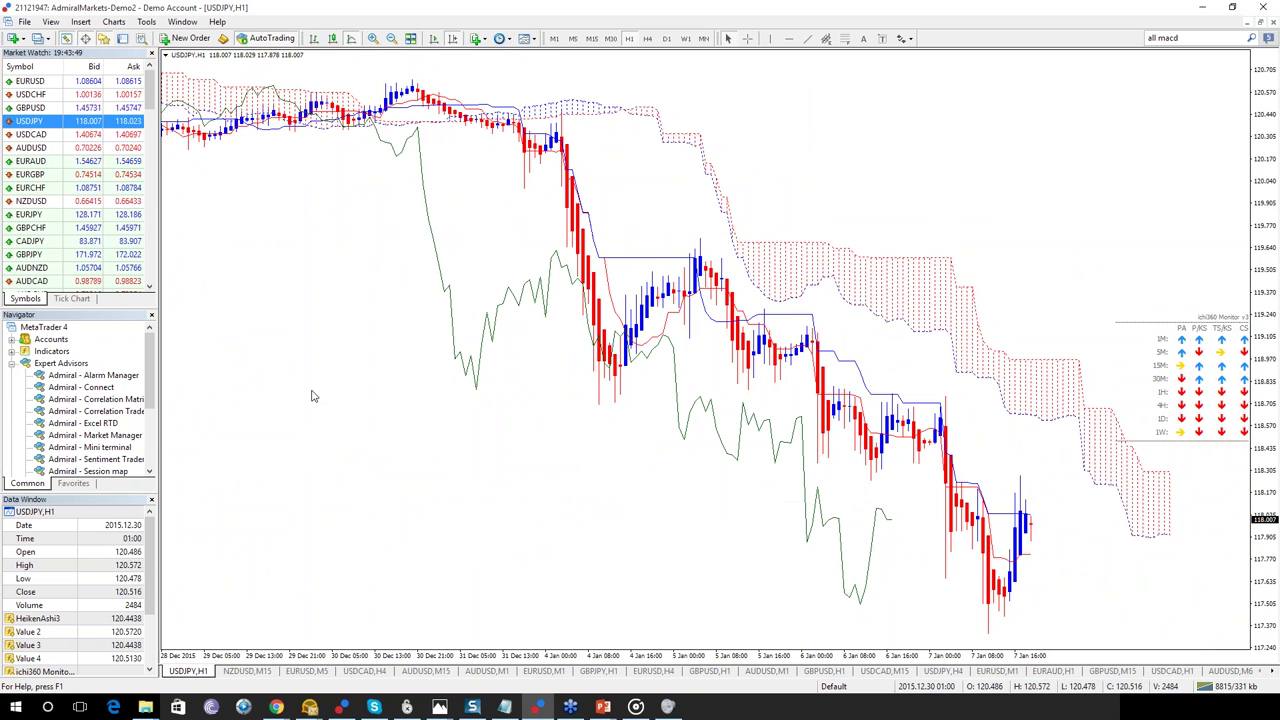
scroll(311, 396, left, 5)
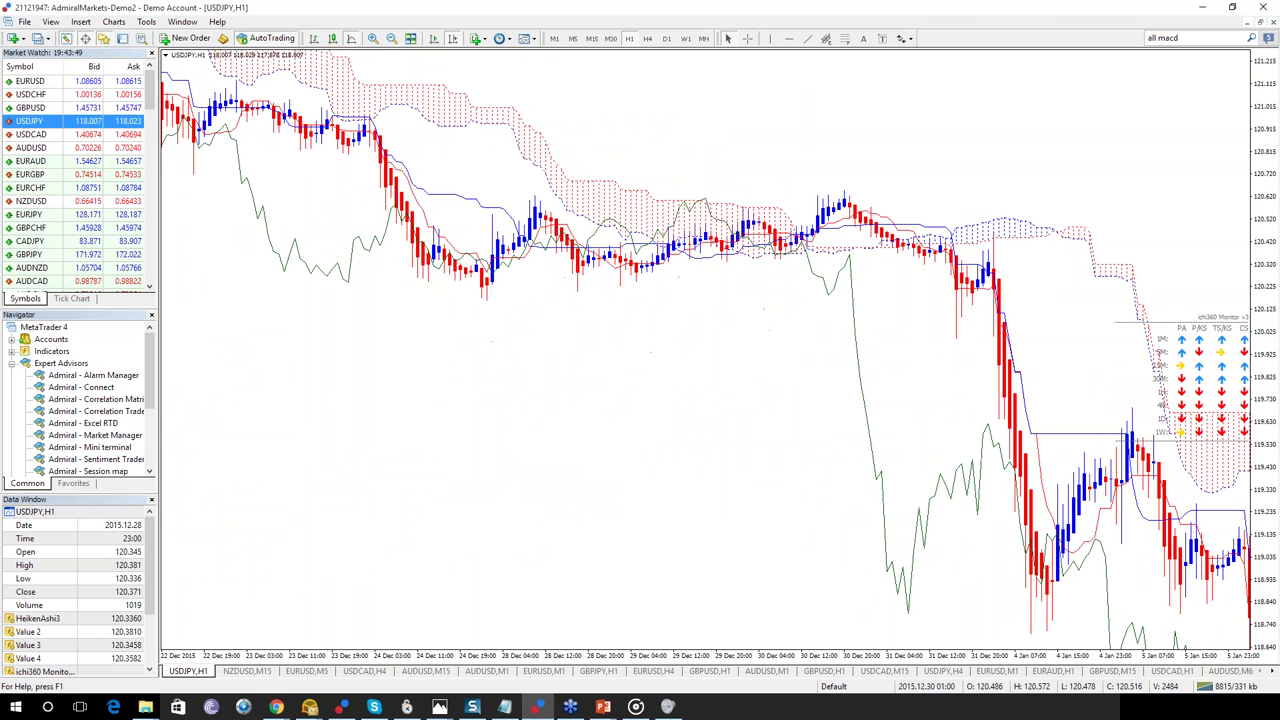
scroll(611, 414, left, 10)
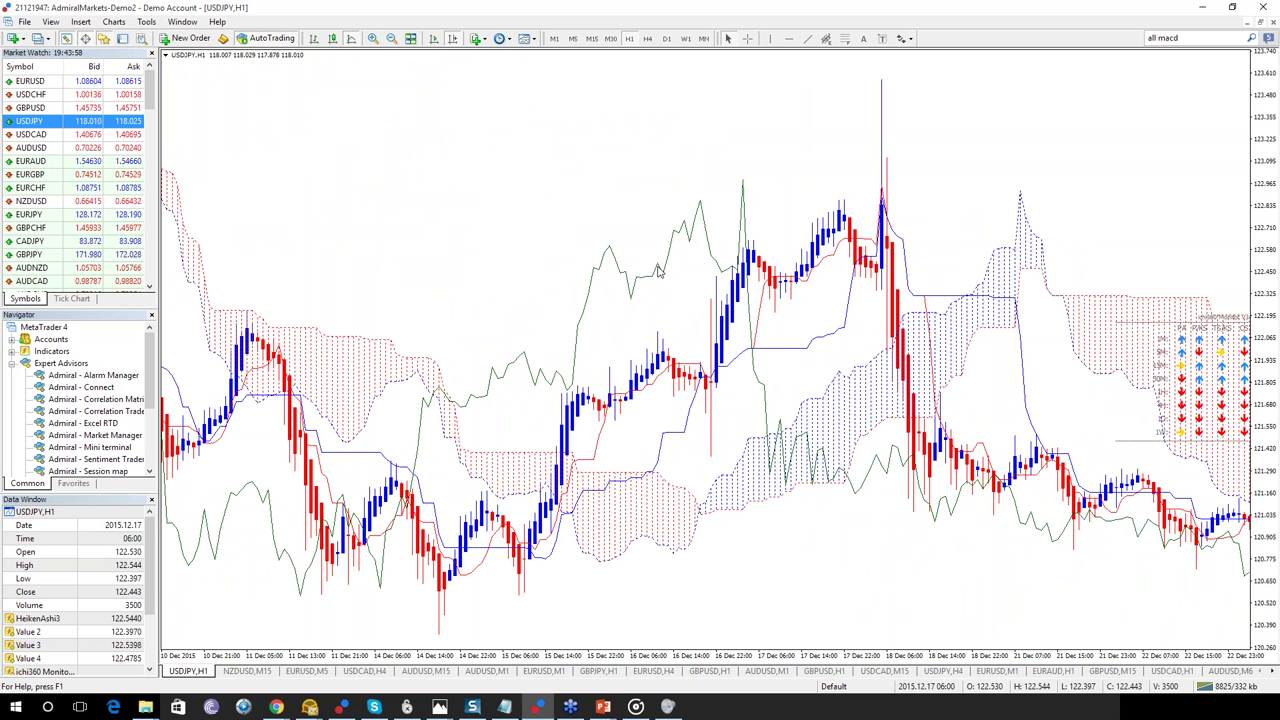
scroll(687, 278, up, 5)
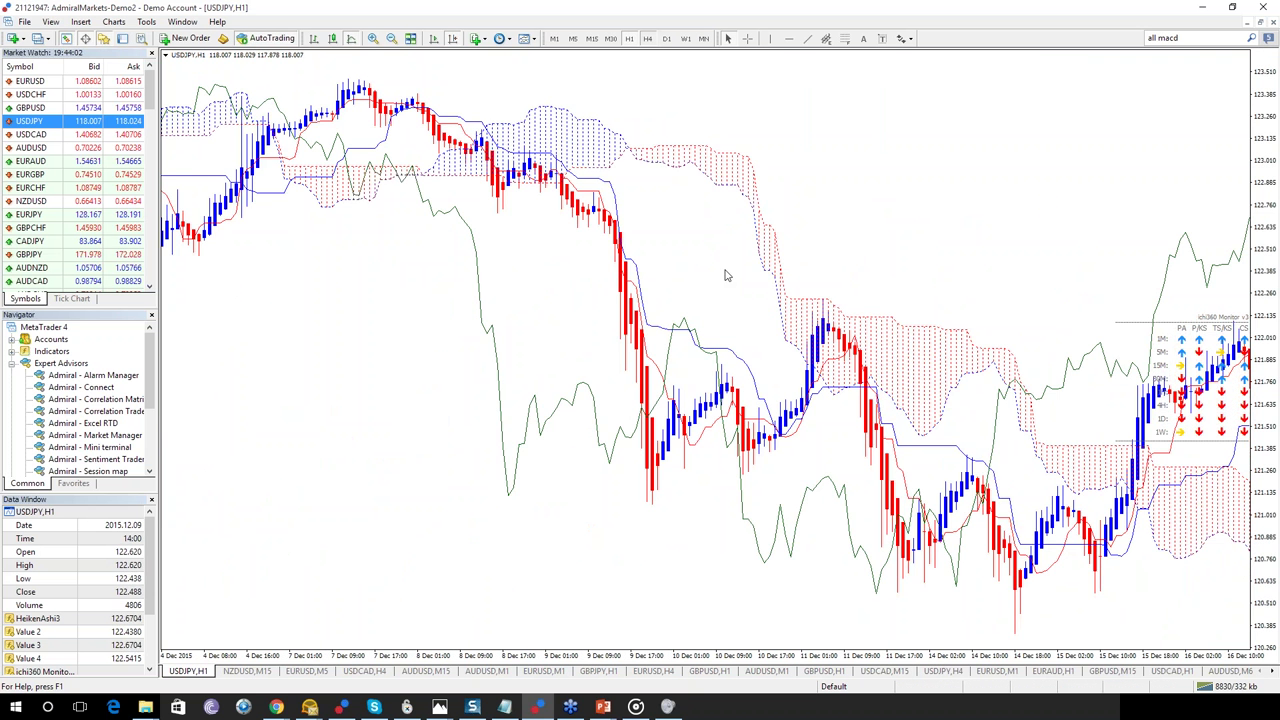
Step: Switch the USDJPY chart to the H4 timeframe and examine the Ichimoku and Heiken Ashi signals from November 2015 to January 2016
click(647, 38)
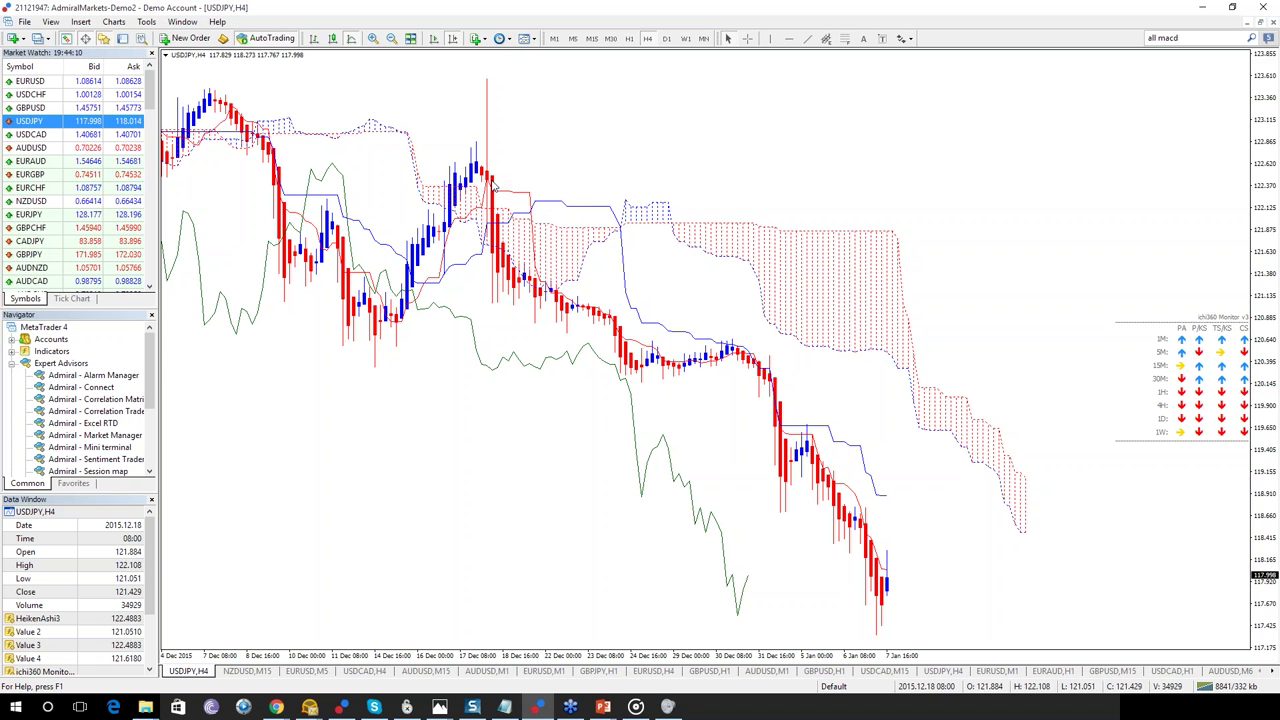
mouse_move(493, 188)
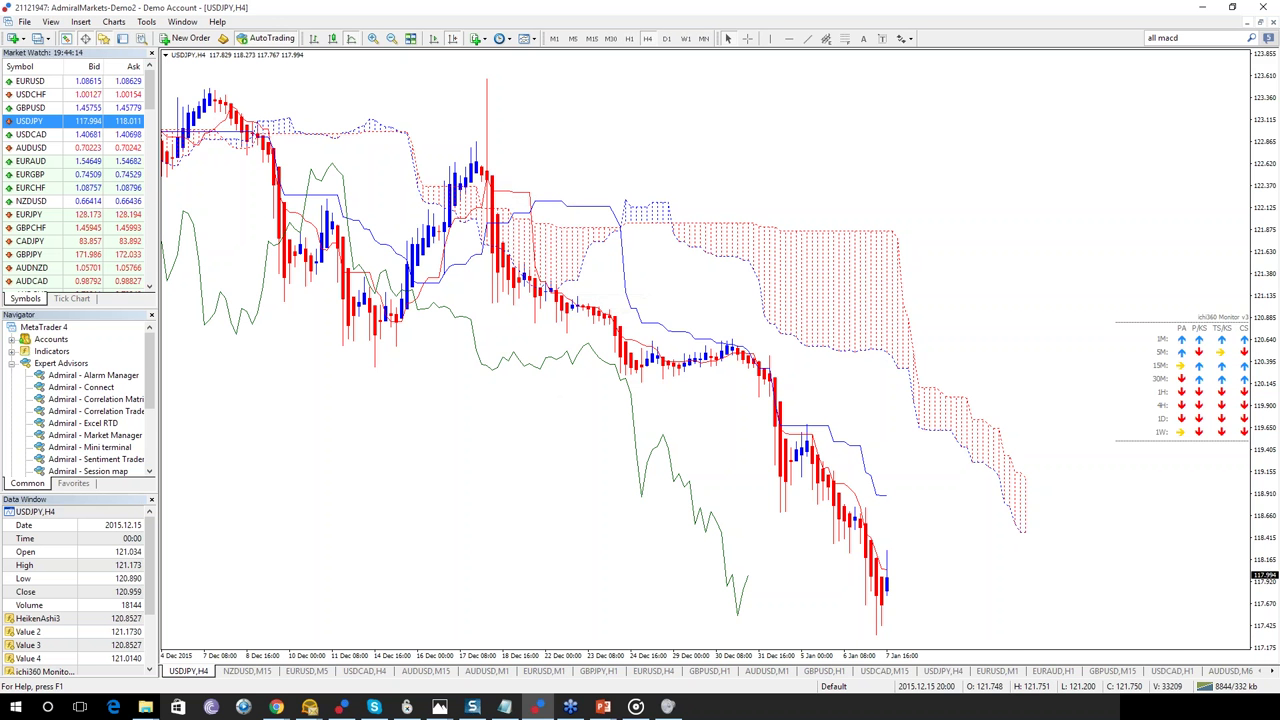
scroll(540, 392, up, 5)
scroll(476, 386, up, 5)
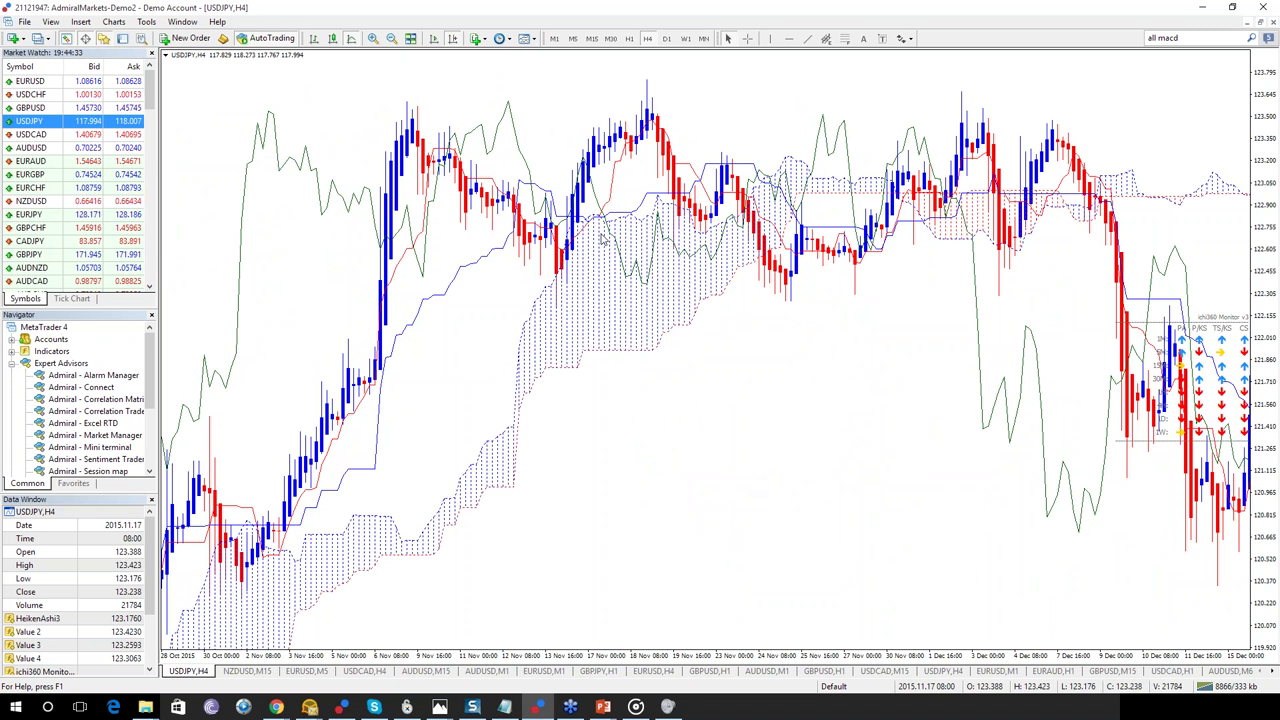
scroll(949, 451, down, 5)
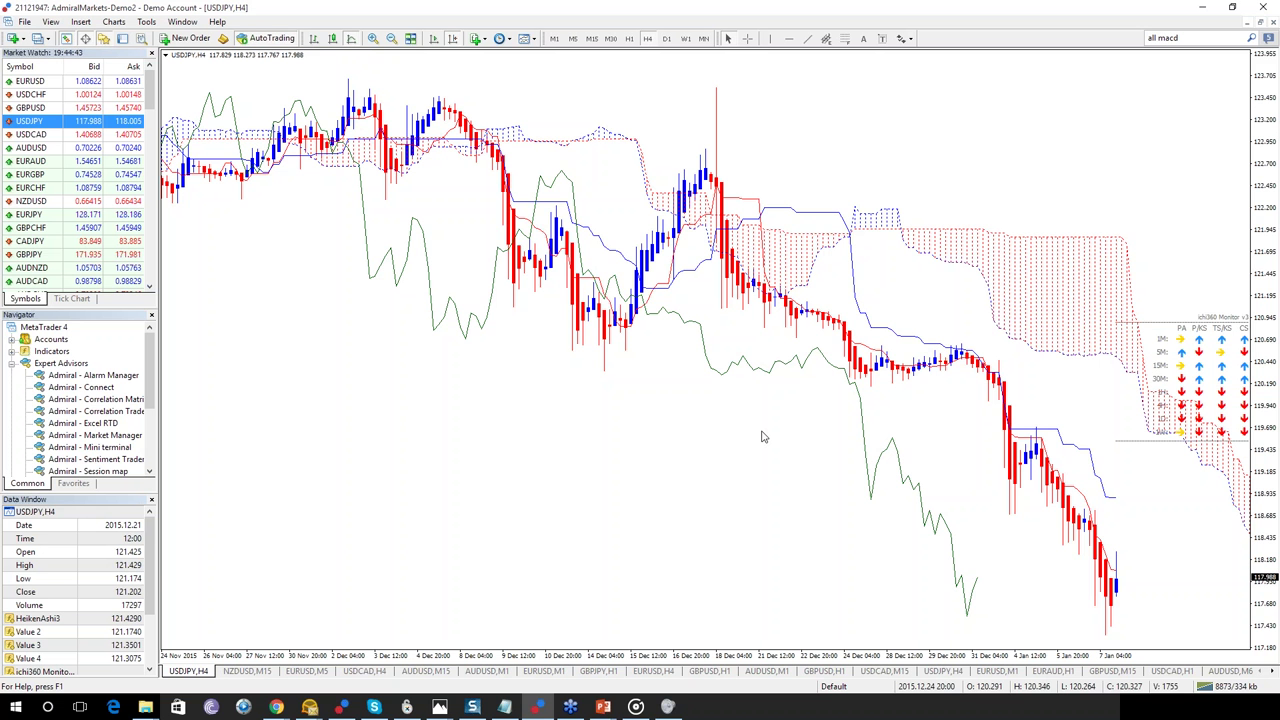
Step: Switch to the presentation, review the HA / Ichimoku strategy slides on indicators and long position entry, and return to the USDJPY H4 chart
click(603, 707)
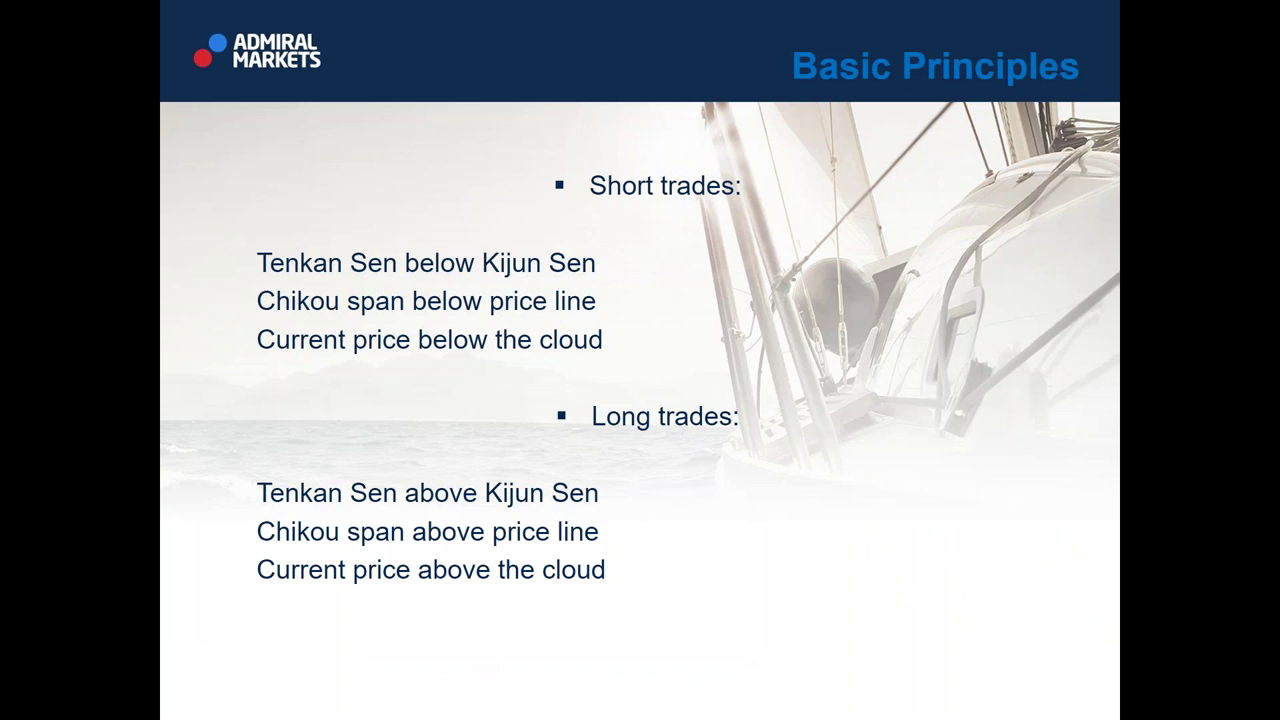
key(Right)
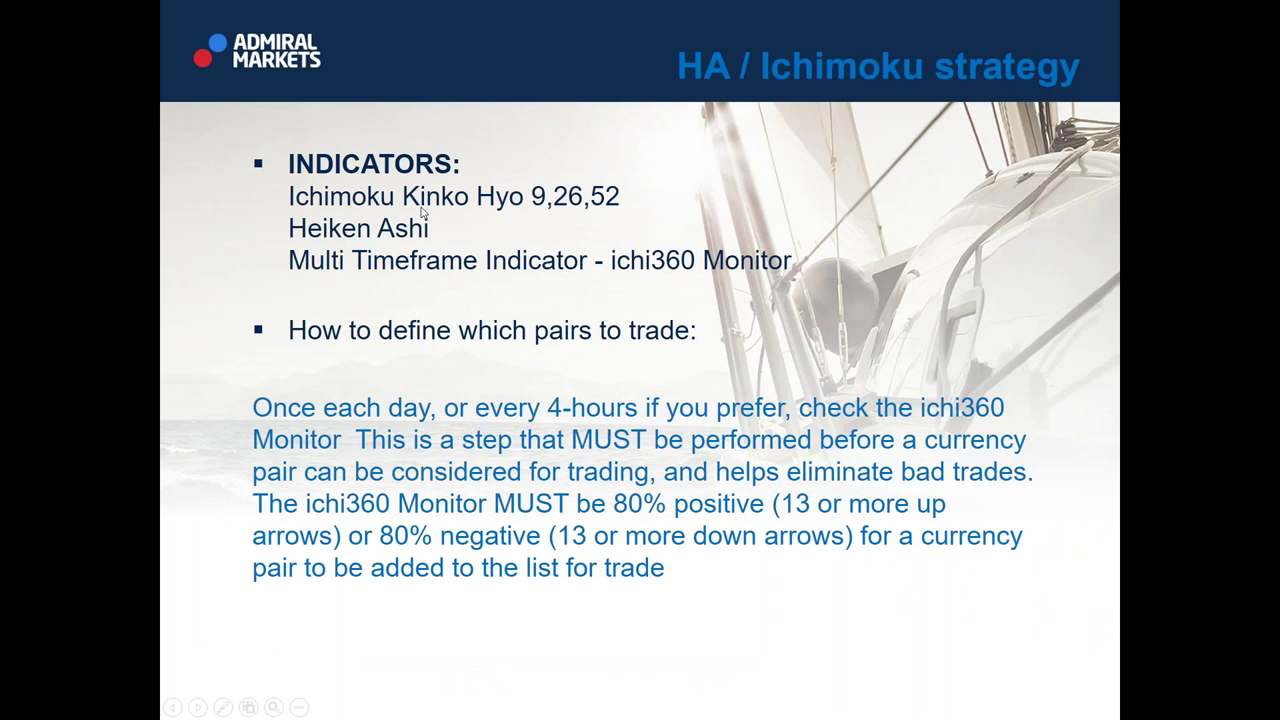
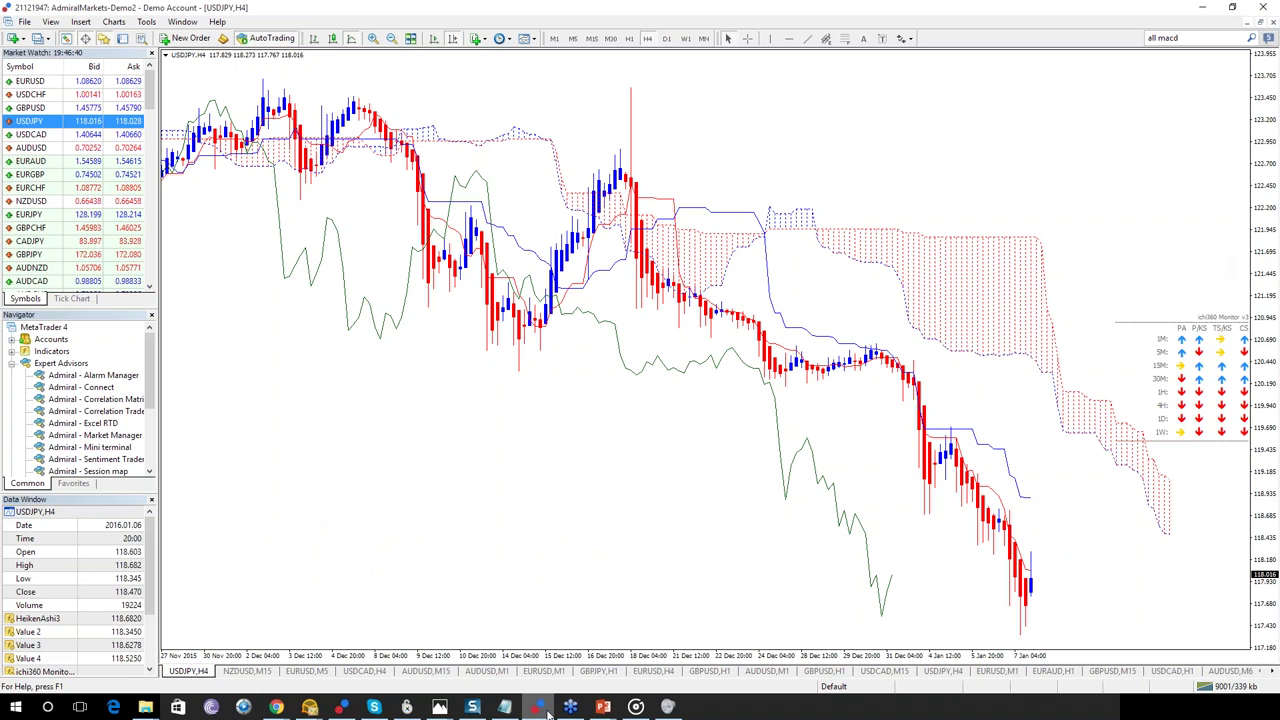
mouse_move(603, 706)
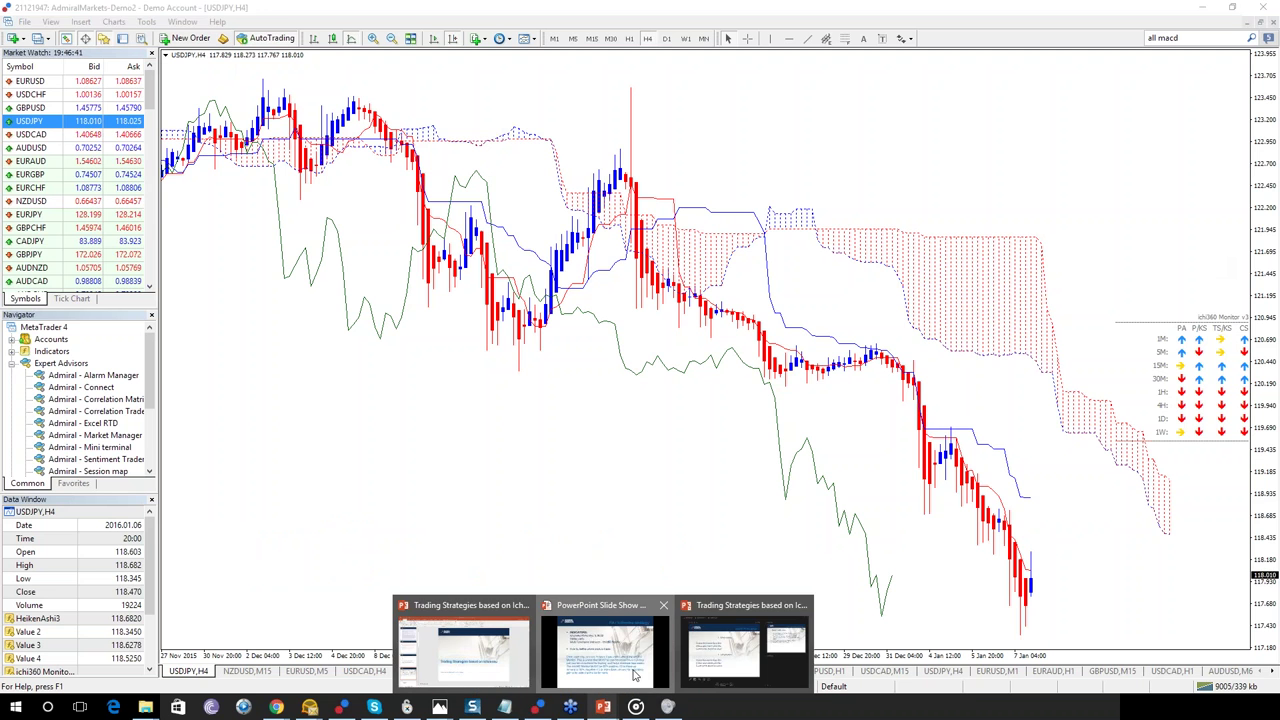
click(605, 650)
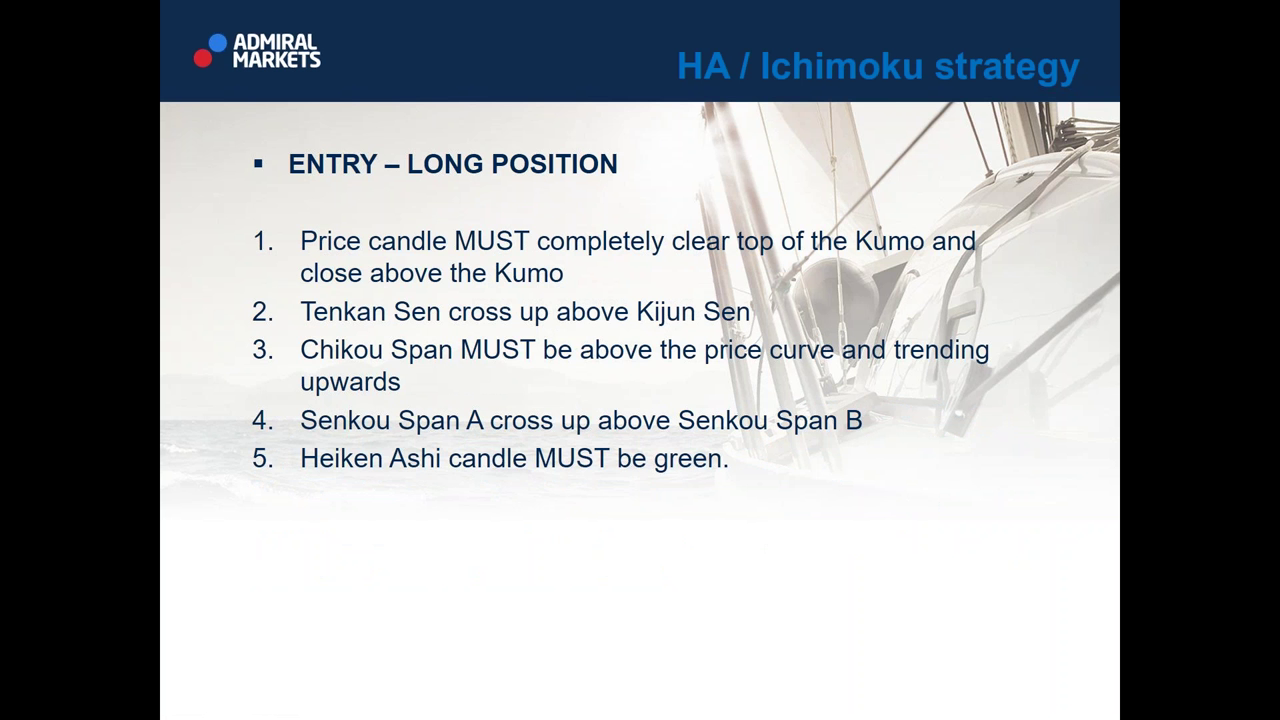
key(alt+Tab)
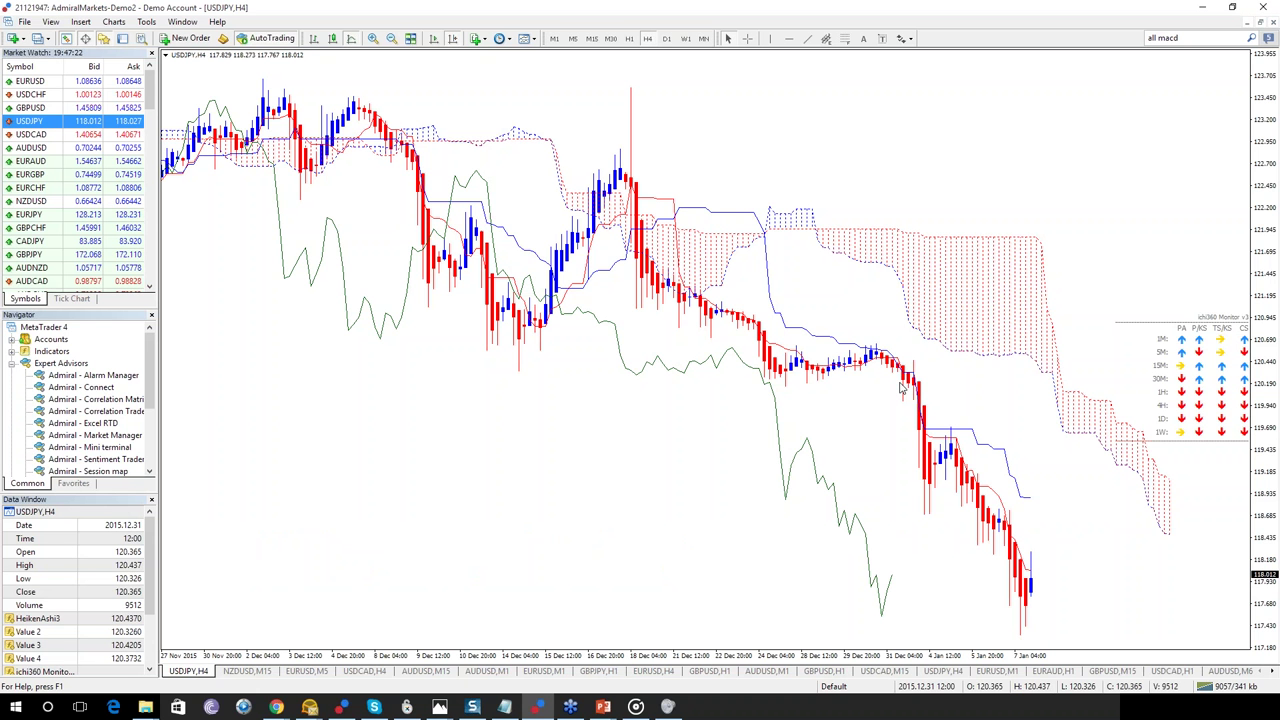
Step: Enlarge the USDJPY H4 candles and measure the decline from 31 December 2015 to the 7 January 2016 low against the Ichimoku lines
mouse_move(905, 382)
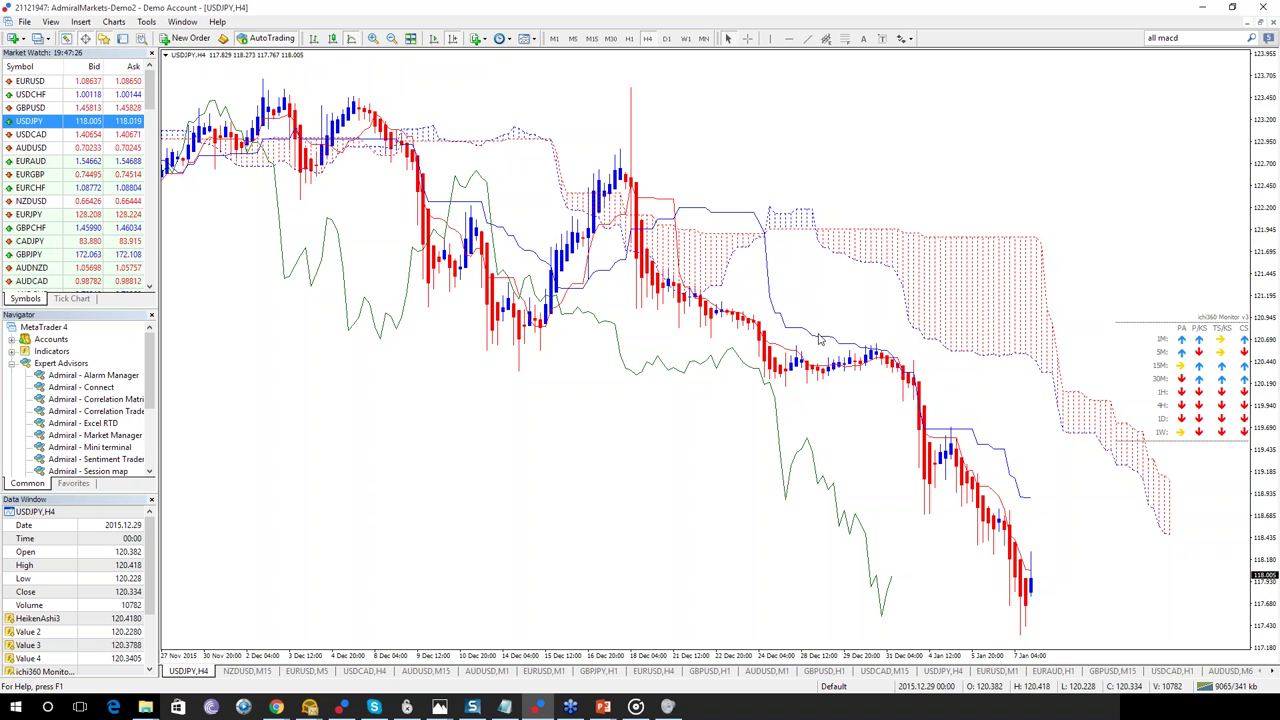
mouse_move(821, 339)
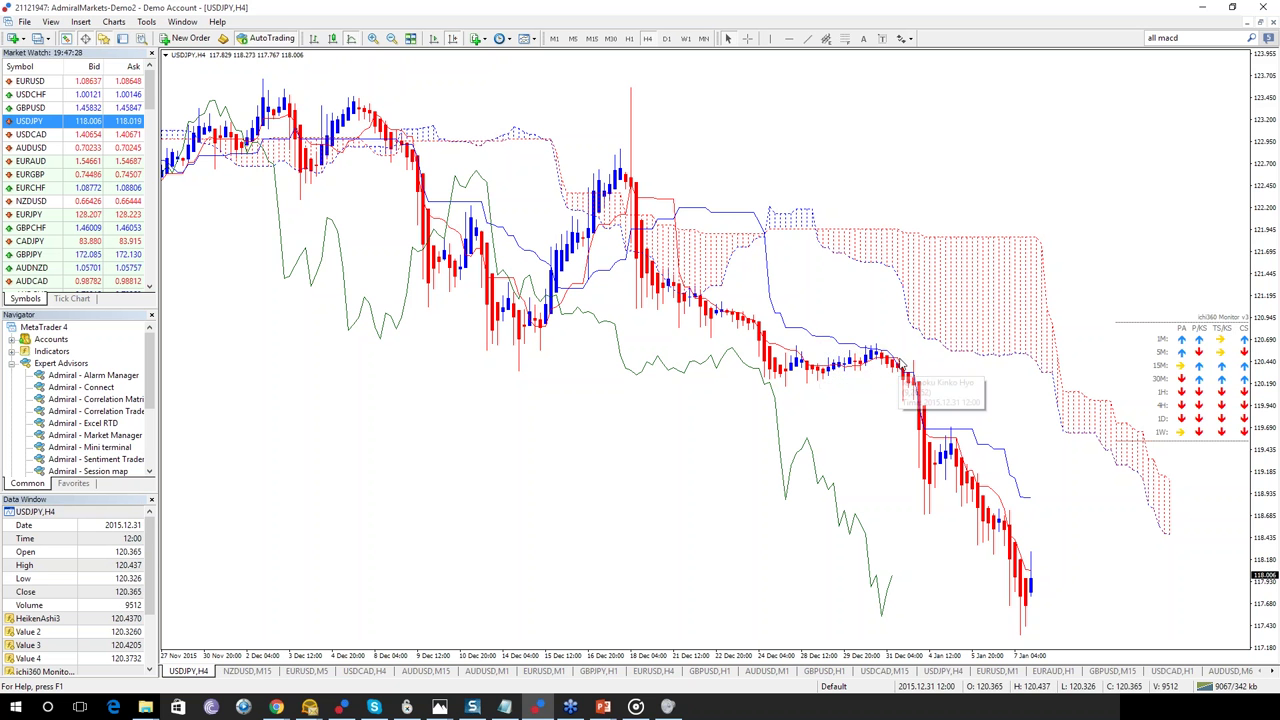
click(372, 38)
scroll(997, 354, down, 5)
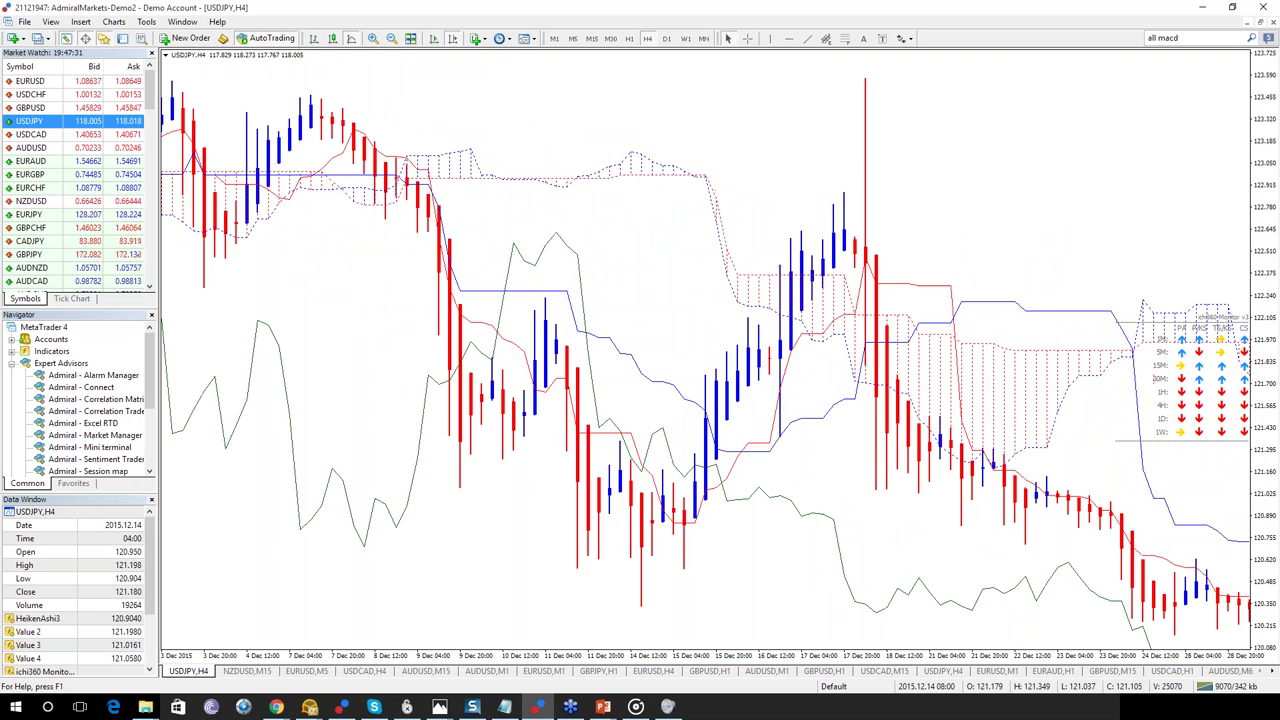
scroll(997, 354, down, 3)
mouse_move(760, 370)
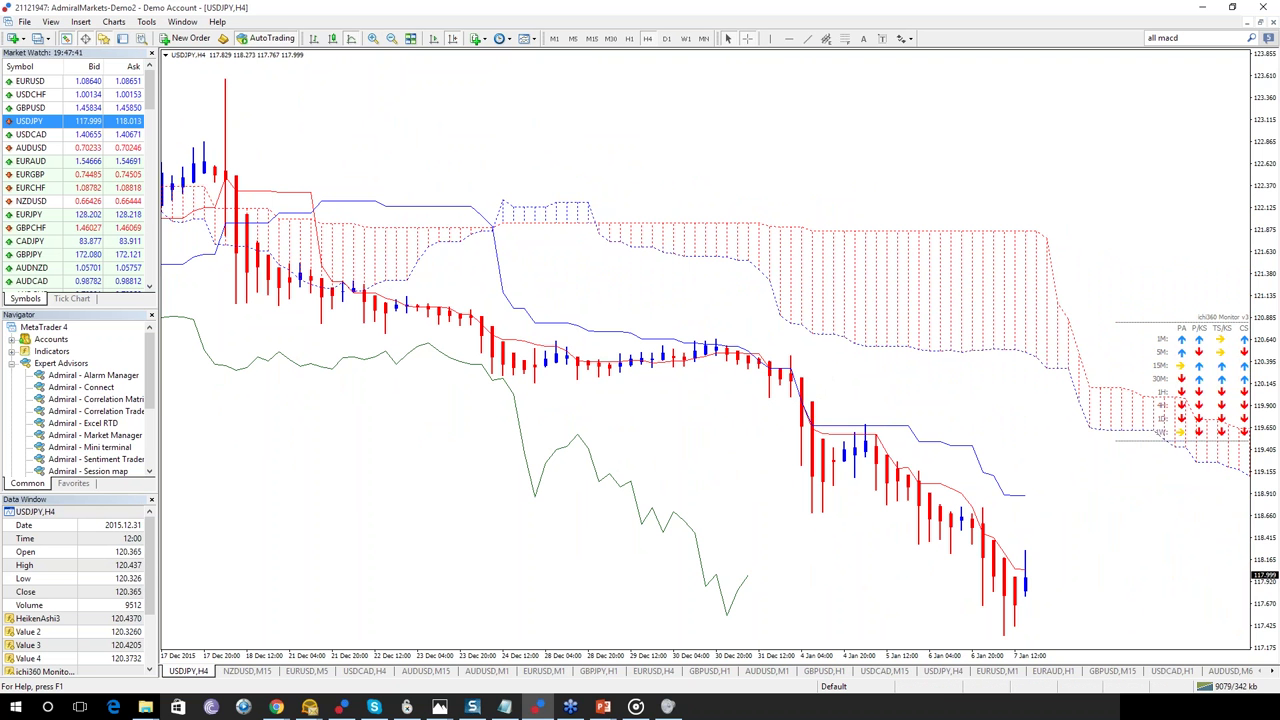
click(747, 38)
drag(760, 367, 1028, 638)
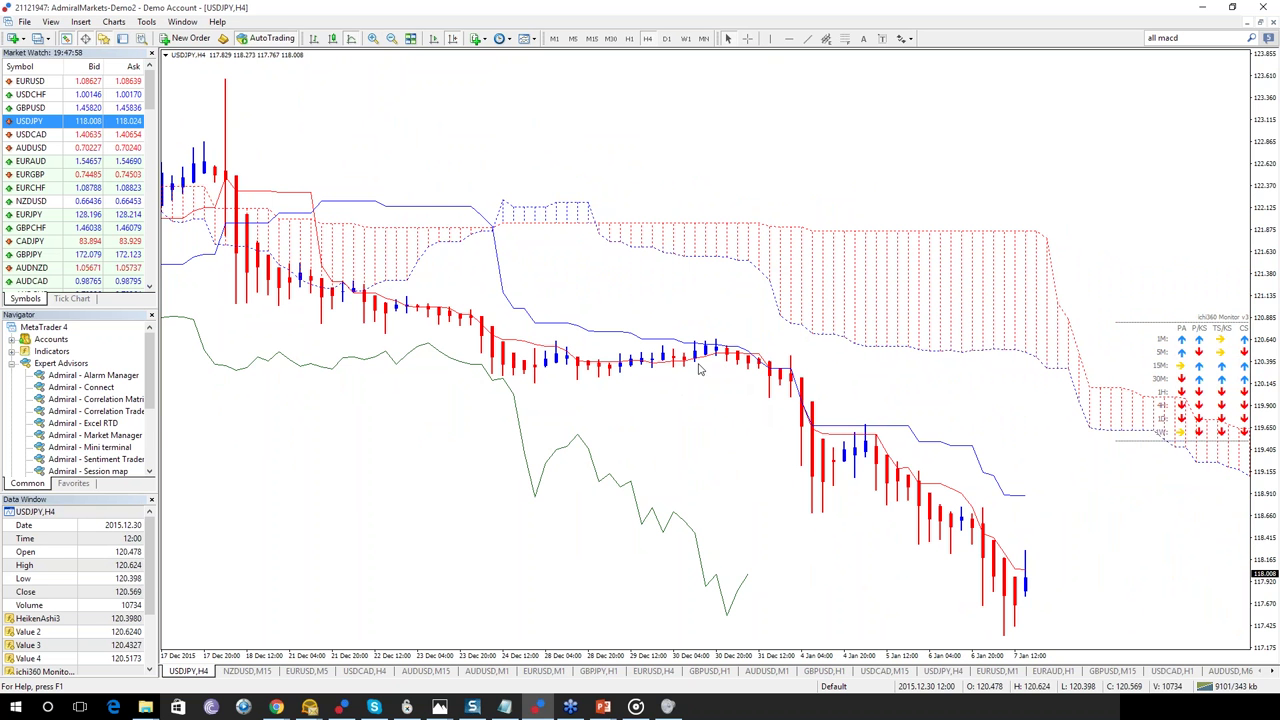
mouse_move(738, 361)
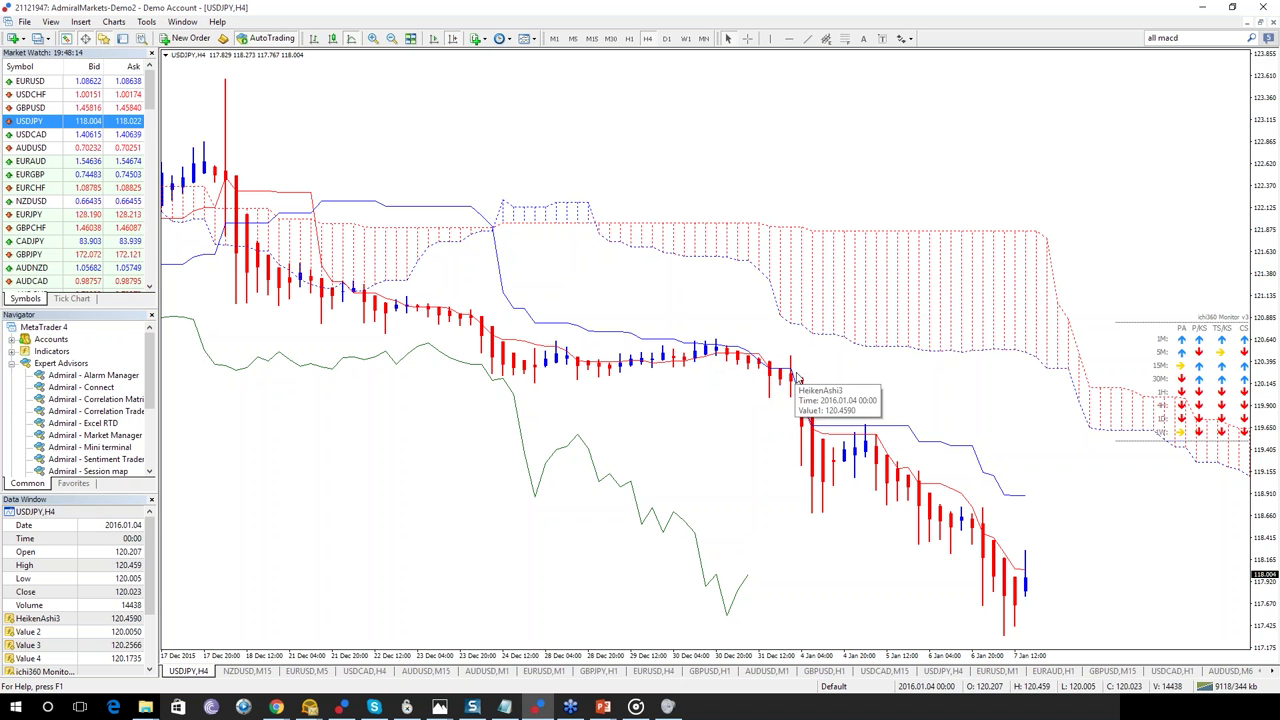
mouse_move(838, 446)
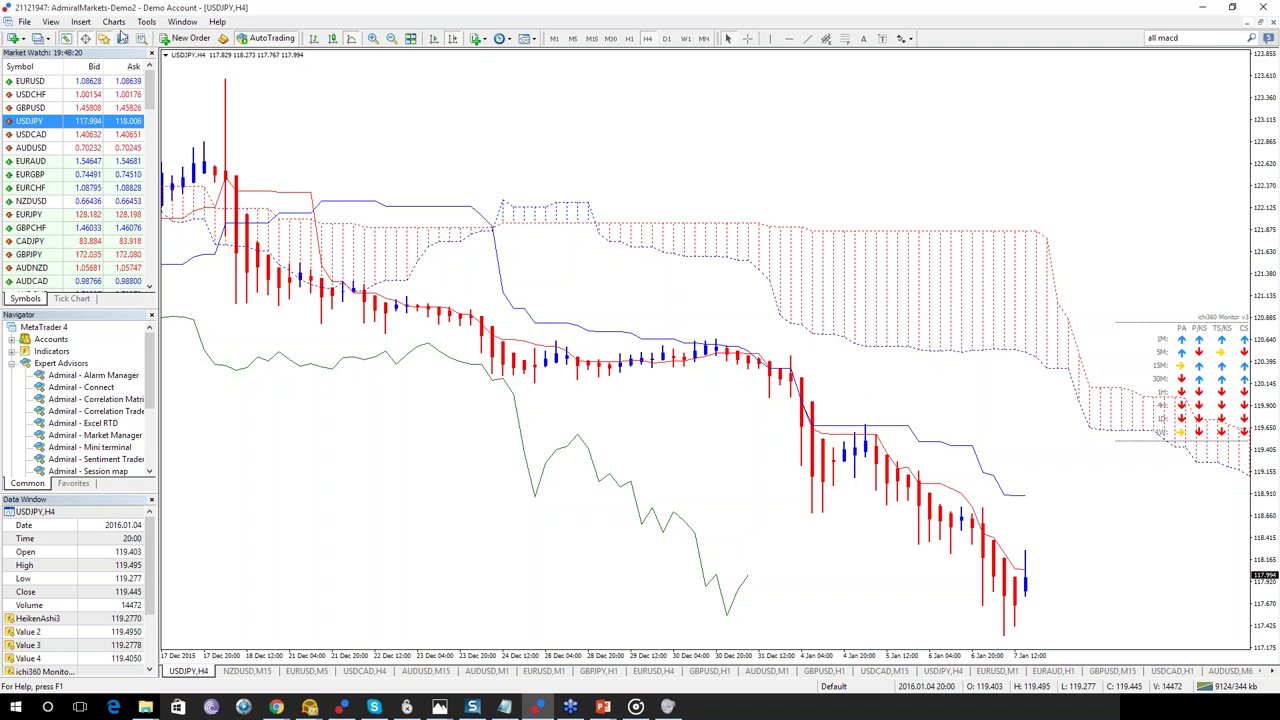
Step: Draw a Fibonacci retracement over the 4 January 2016 drop on the USDJPY H4 chart and examine the pullback against its levels
click(80, 21)
mouse_move(117, 104)
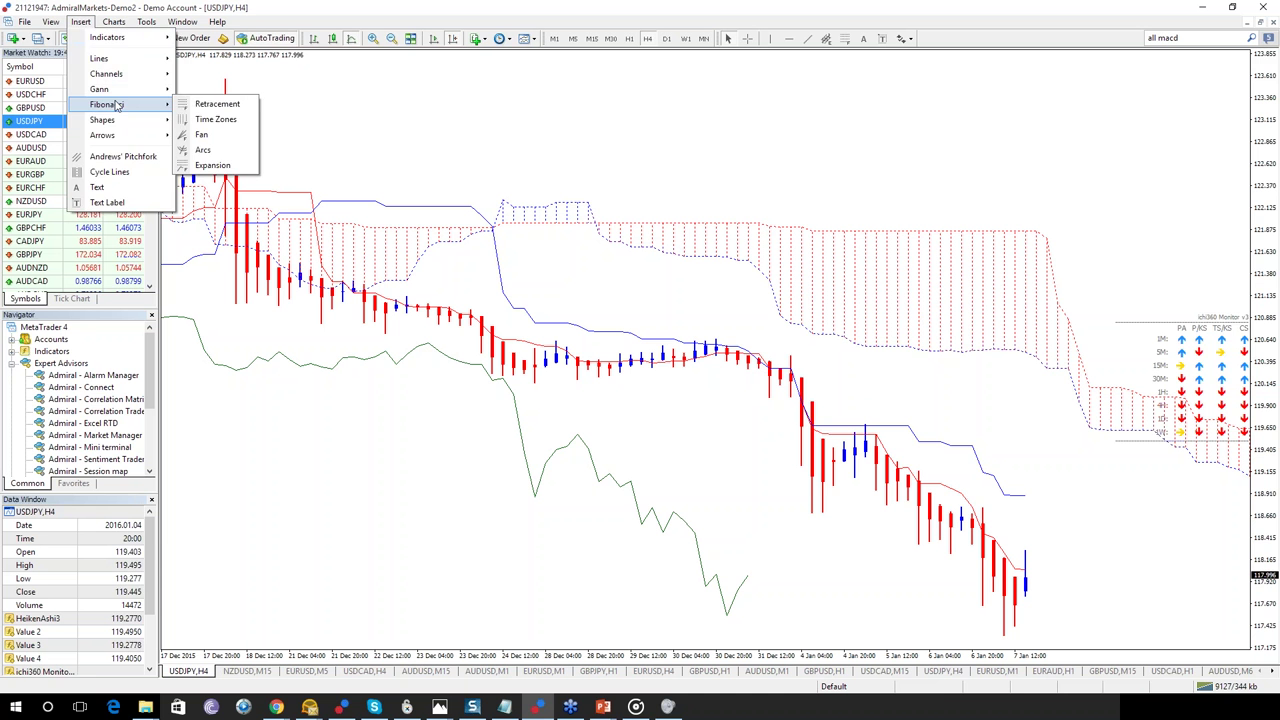
click(200, 105)
drag(790, 356, 836, 517)
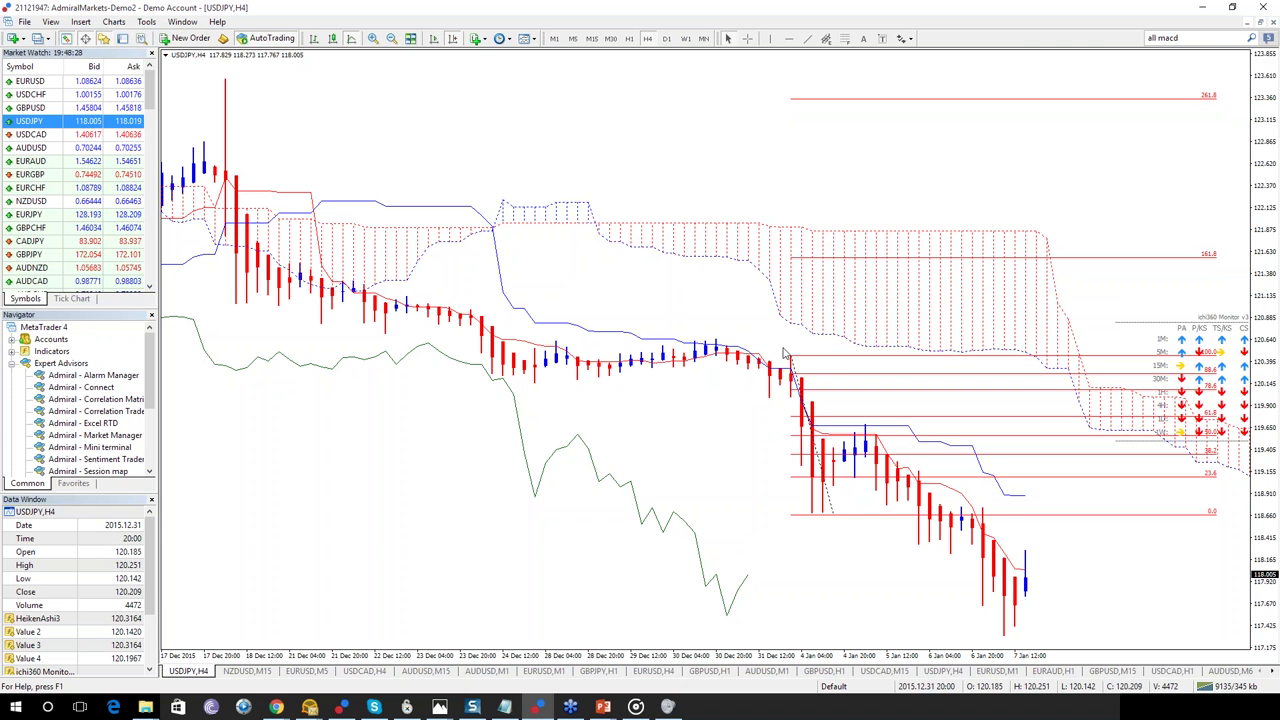
scroll(785, 400, up, 1)
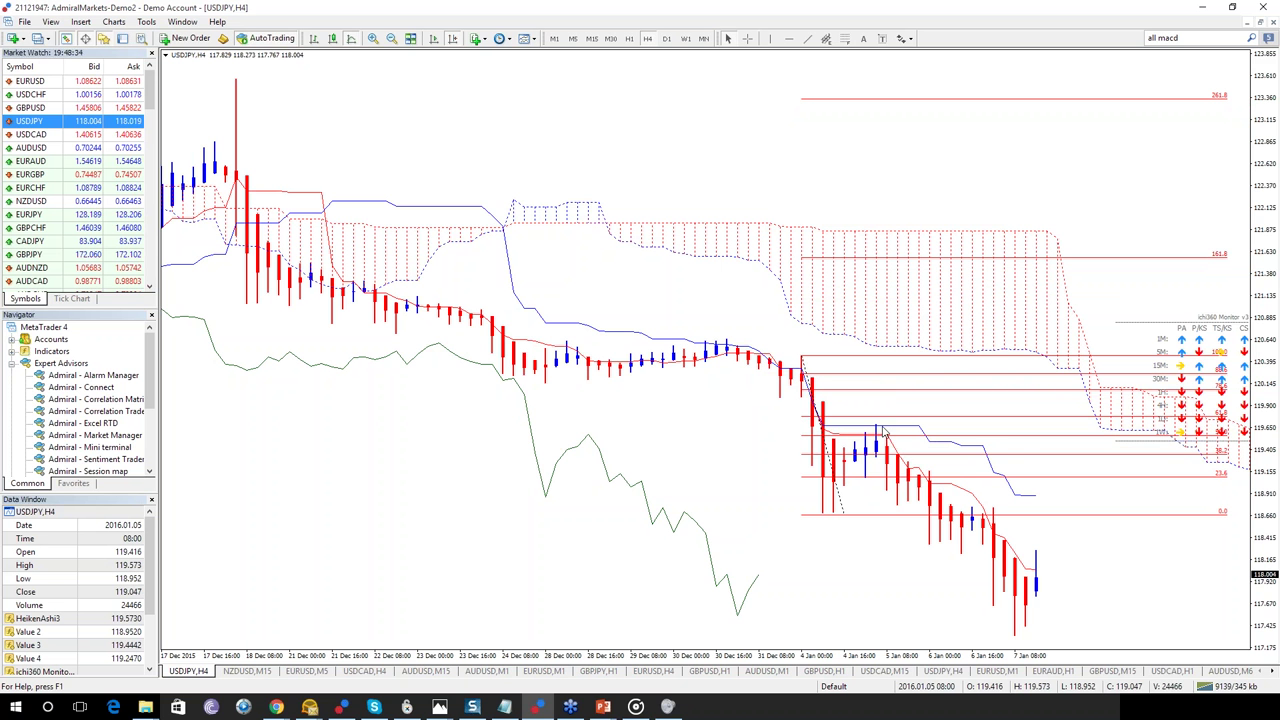
mouse_move(884, 432)
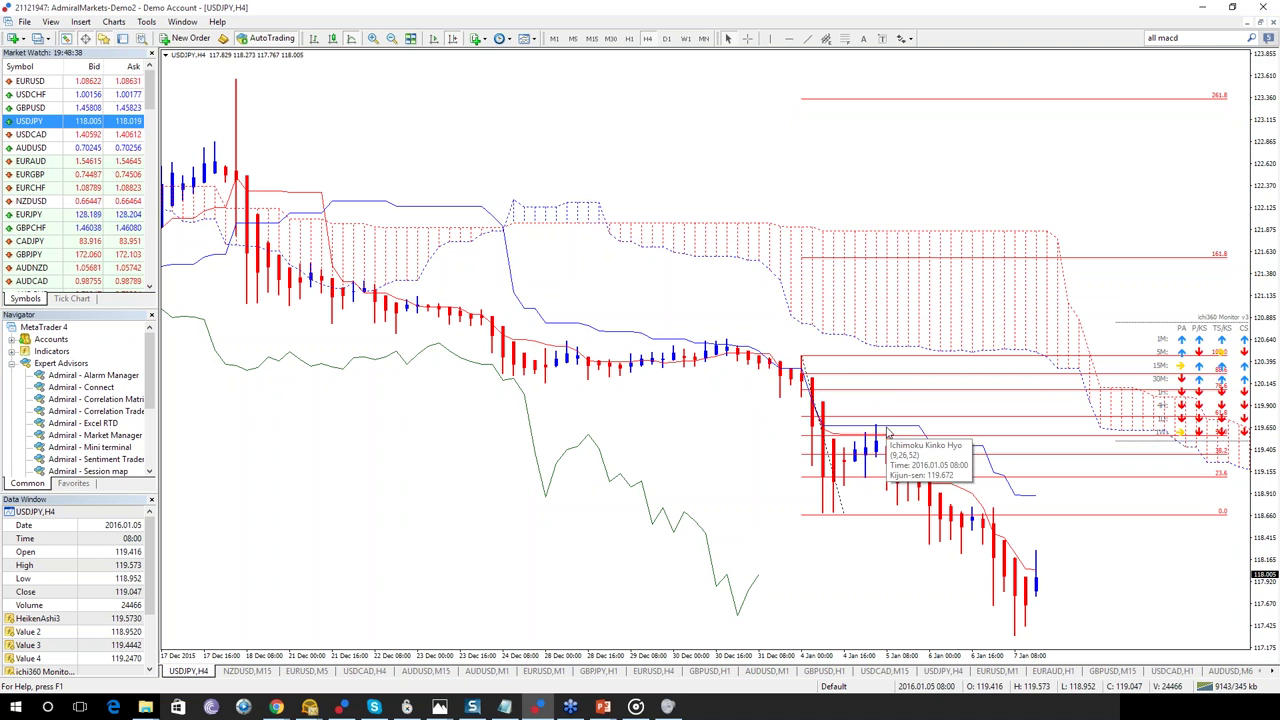
mouse_move(891, 459)
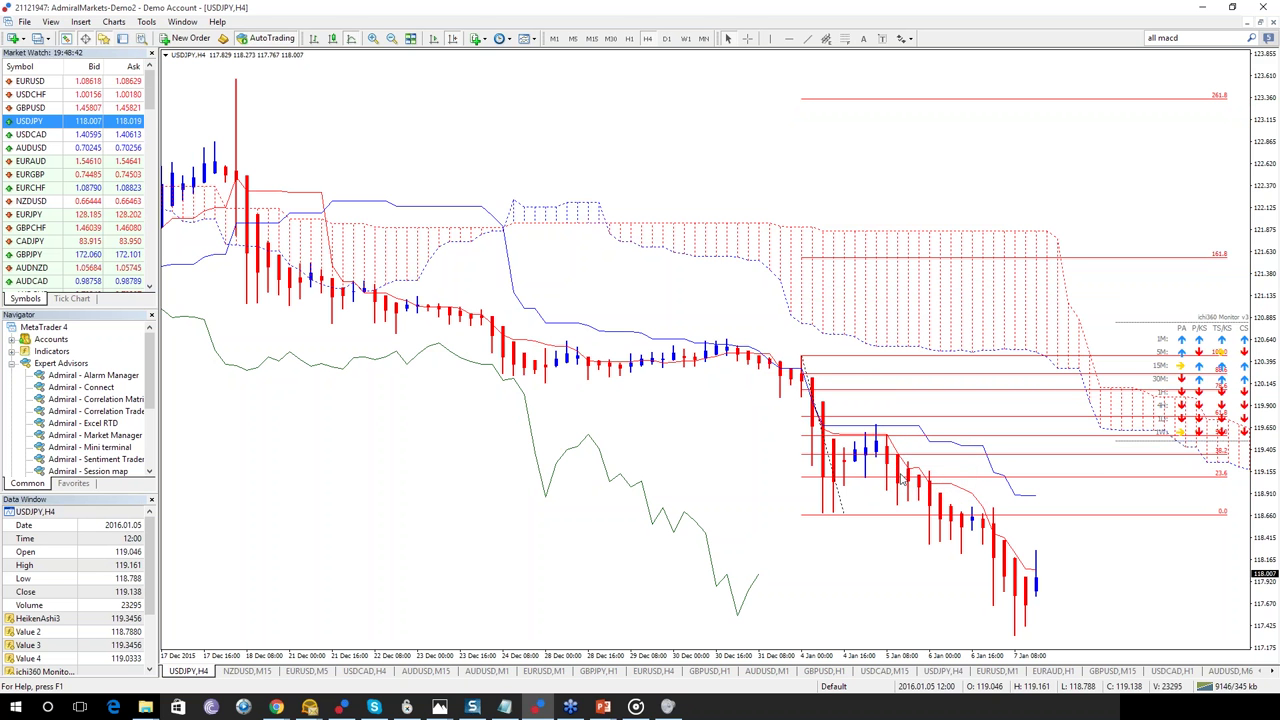
mouse_move(996, 561)
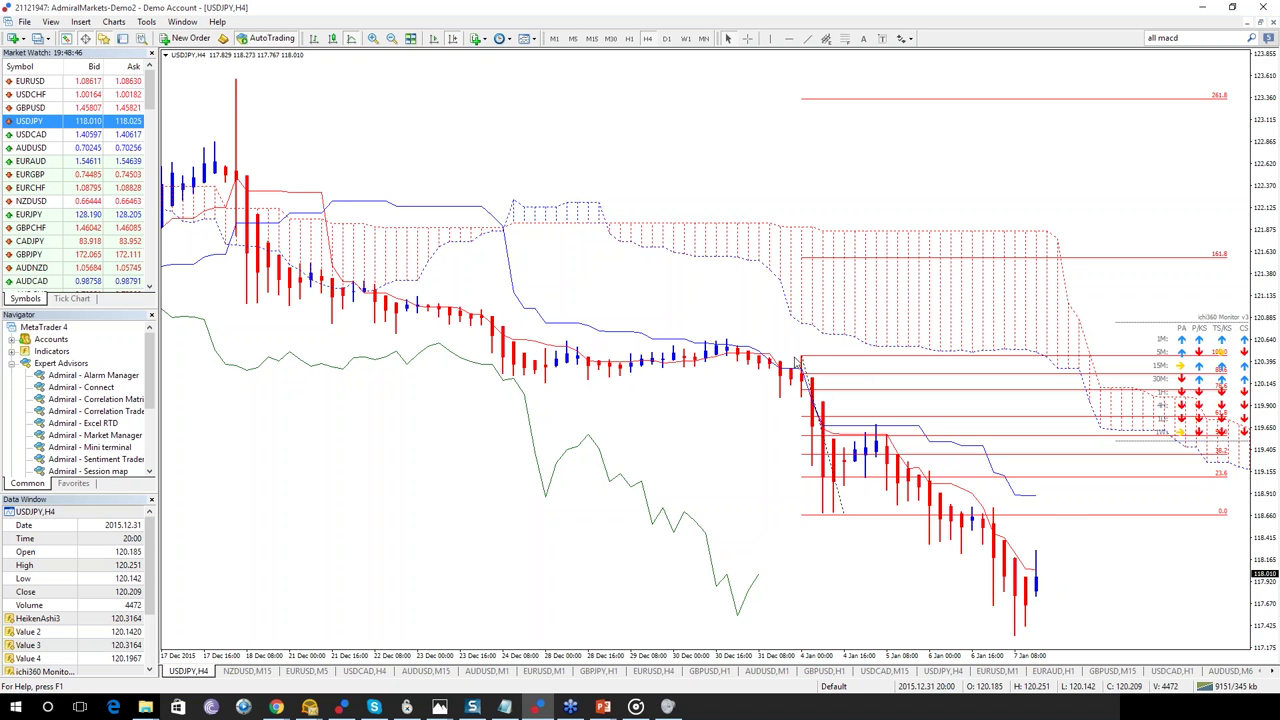
mouse_move(812, 420)
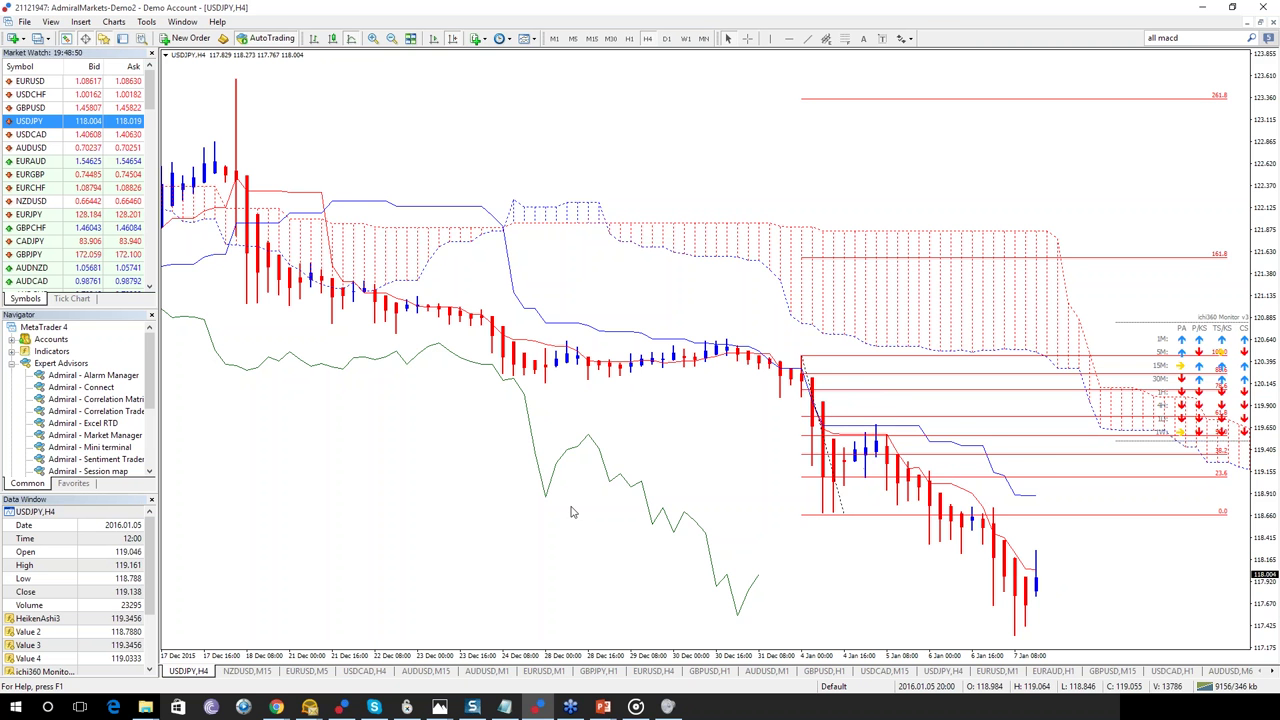
Step: Draw a second Fibonacci retracement on the USDJPY H4 chart over the decline that starts at the 7 December 2015 high
scroll(829, 457, up, 5)
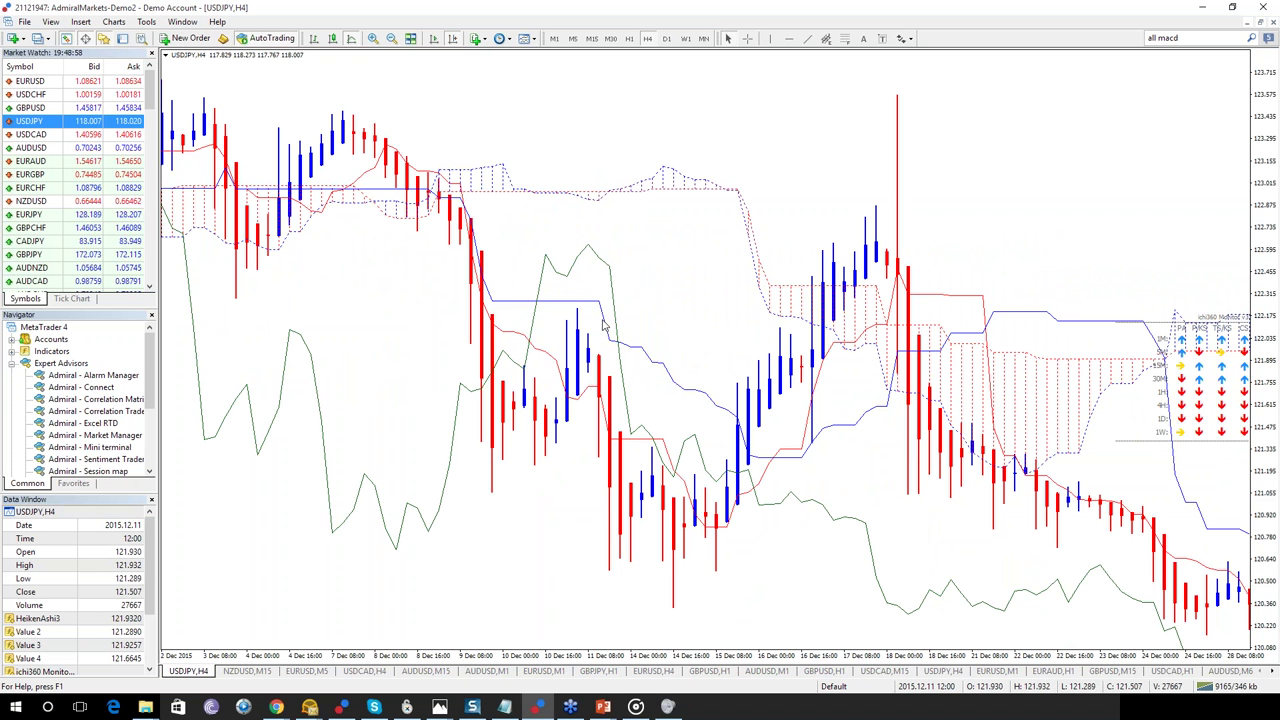
click(392, 39)
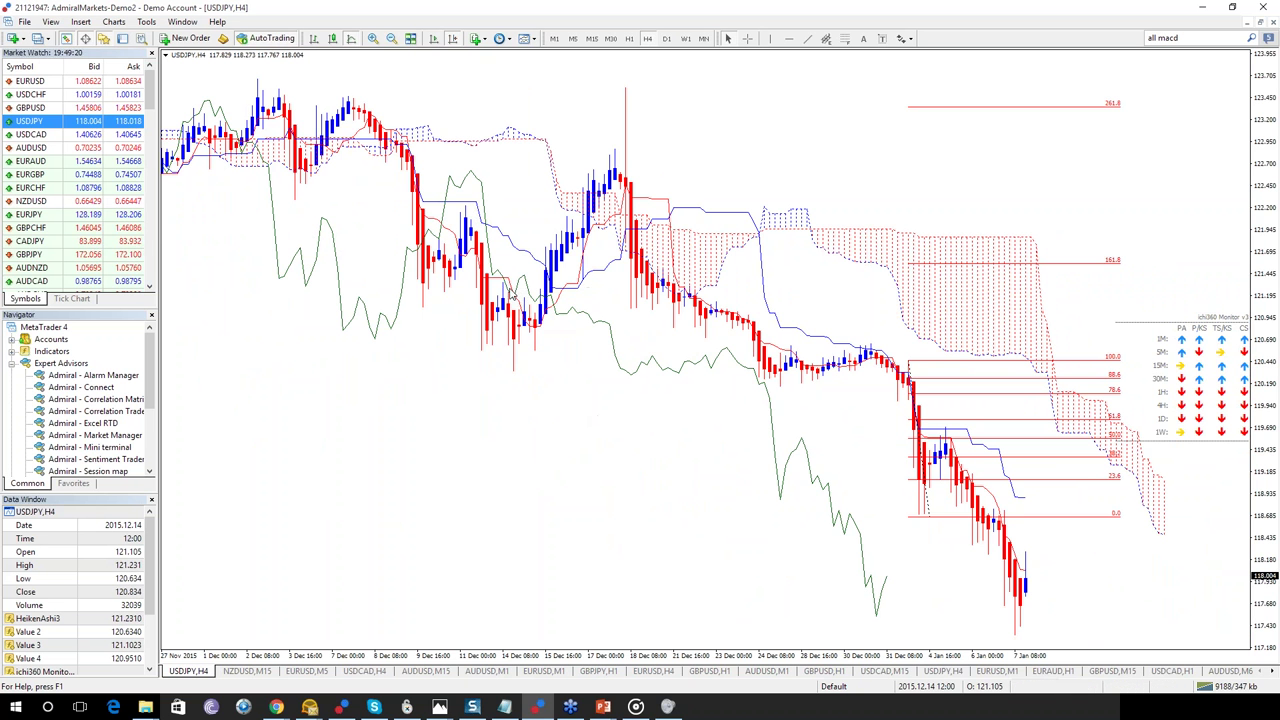
click(747, 42)
drag(481, 240, 509, 367)
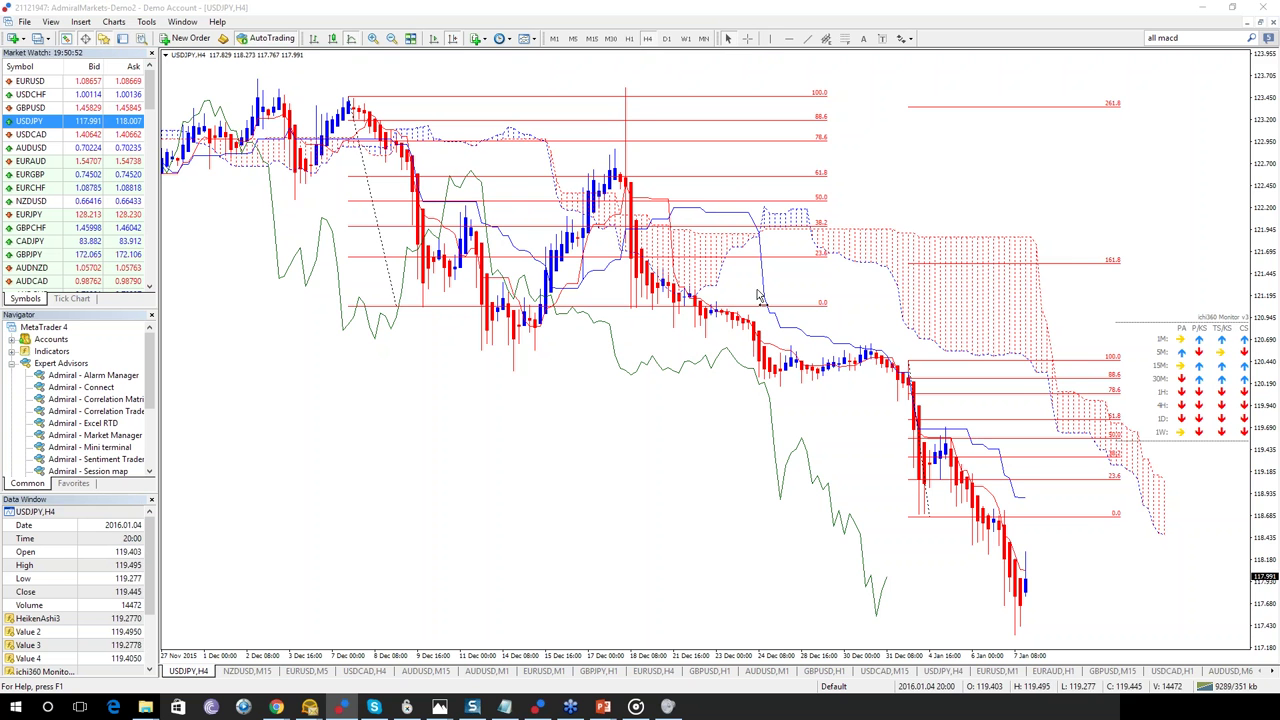
scroll(840, 170, up, 1)
Step: Mark the 2016.01.05 04:00 candle with a vertical line and switch the USDJPY chart to the H1 timeframe
click(769, 38)
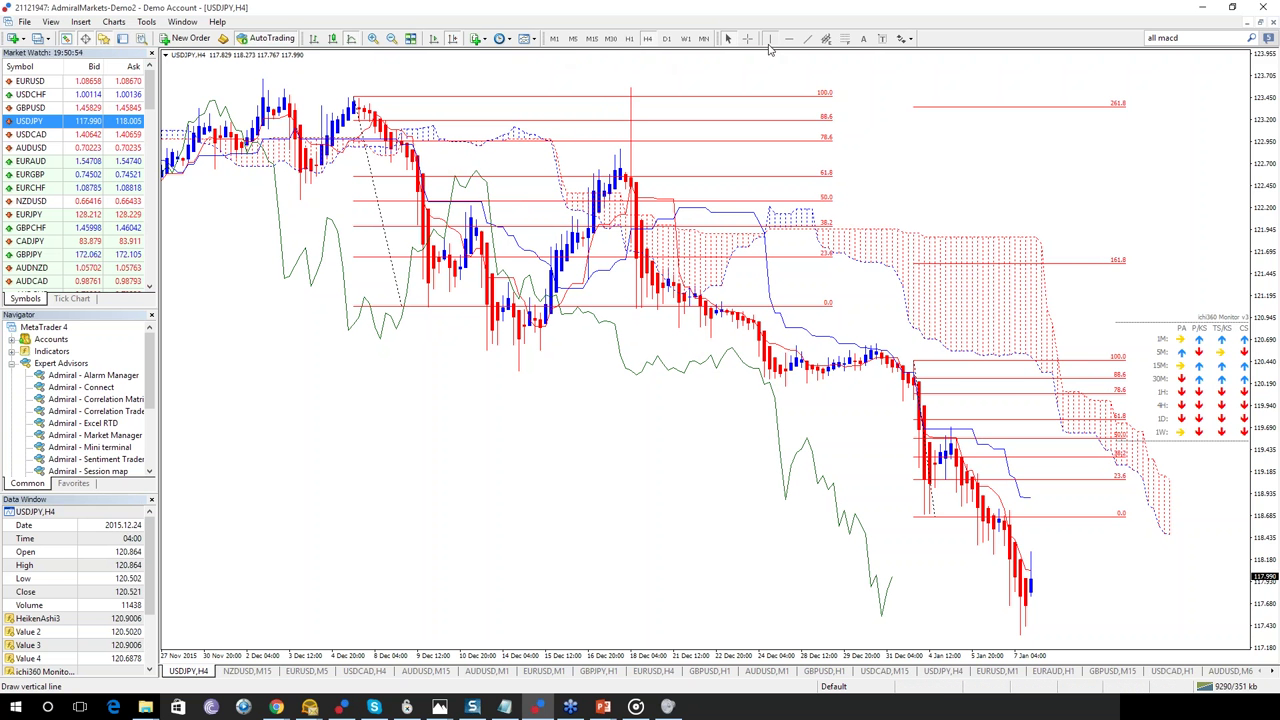
click(958, 408)
drag(958, 408, 951, 412)
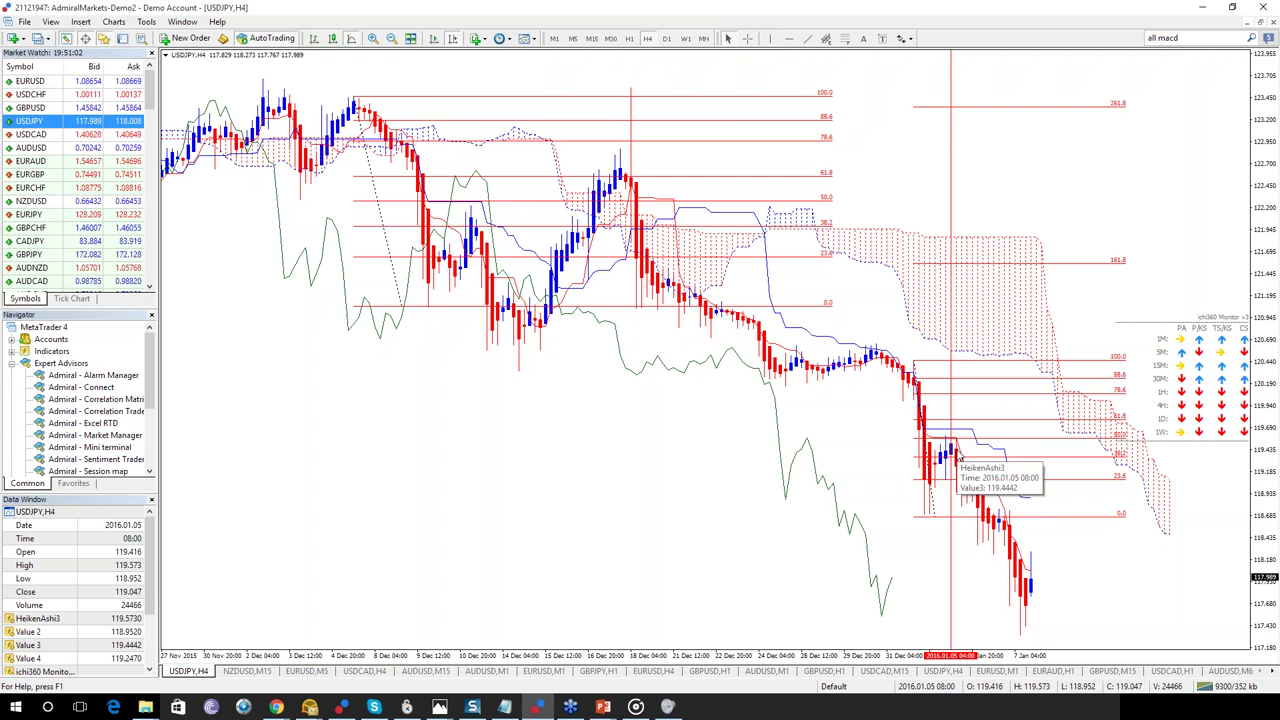
click(630, 39)
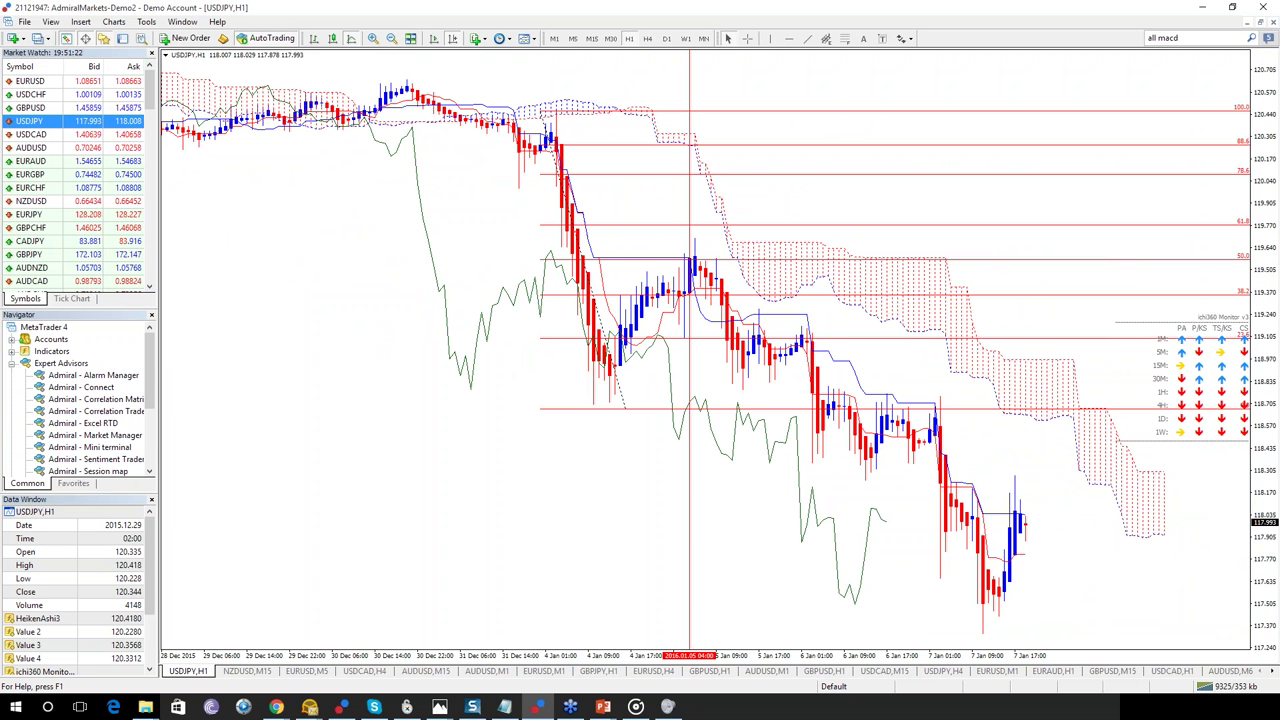
click(342, 707)
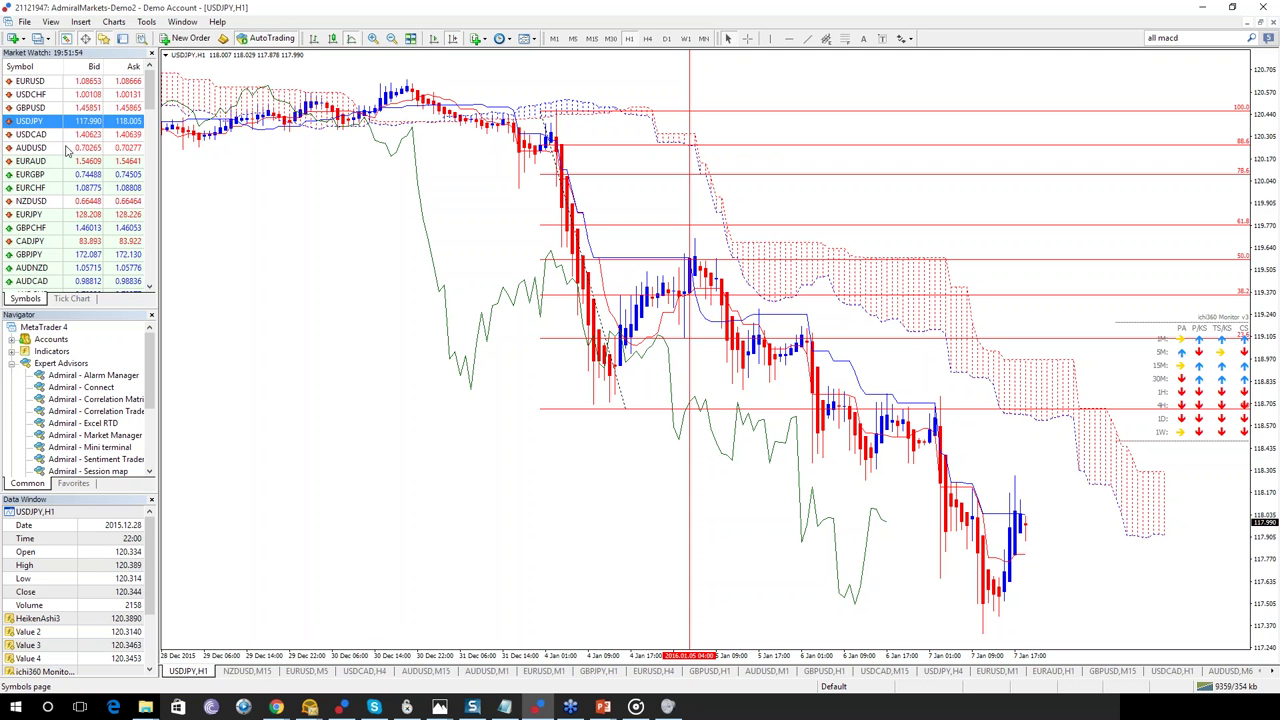
Step: Load USDCAD into the chart on the H4 timeframe and remove the vertical line at 2016.01.05 04:00
drag(70, 138, 706, 381)
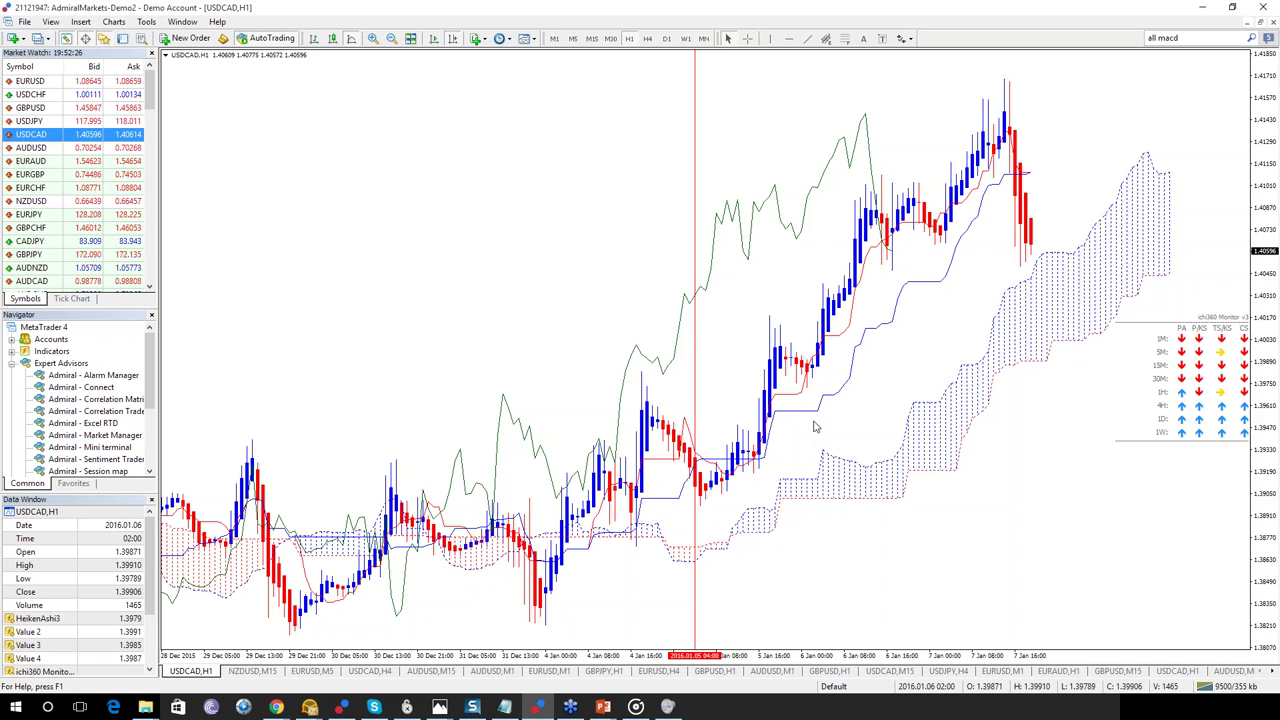
click(647, 38)
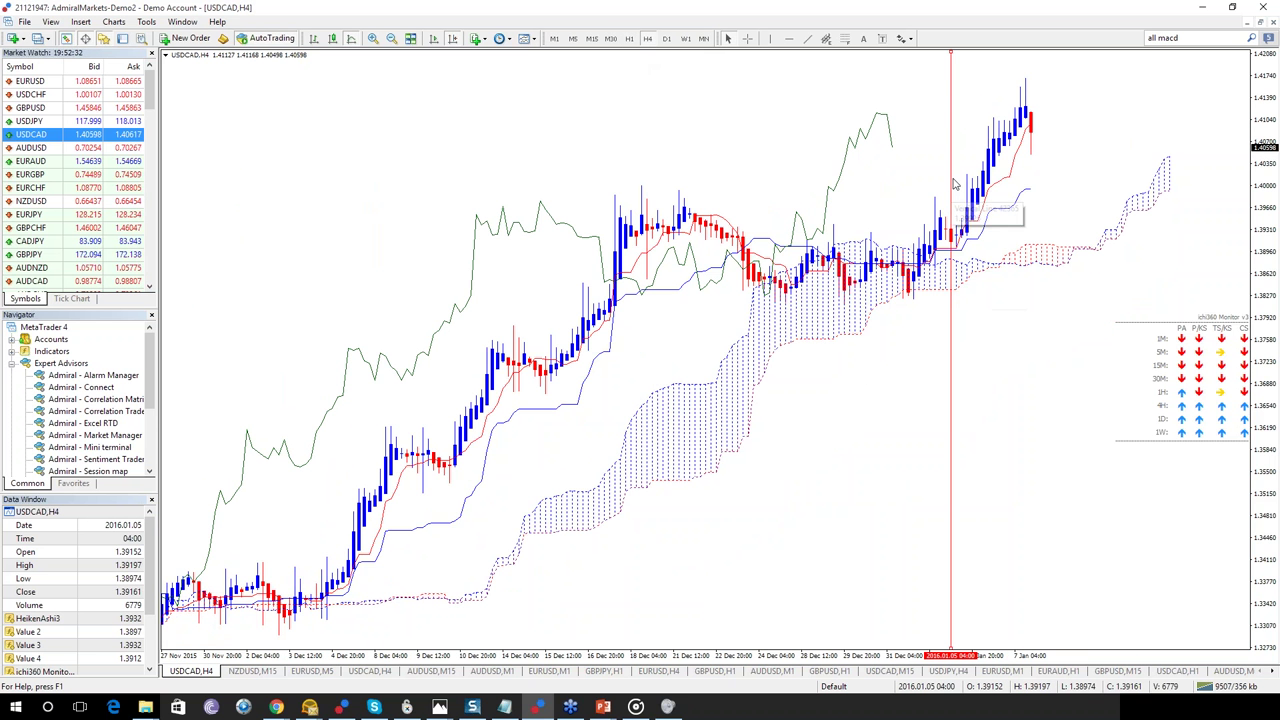
mouse_move(912, 302)
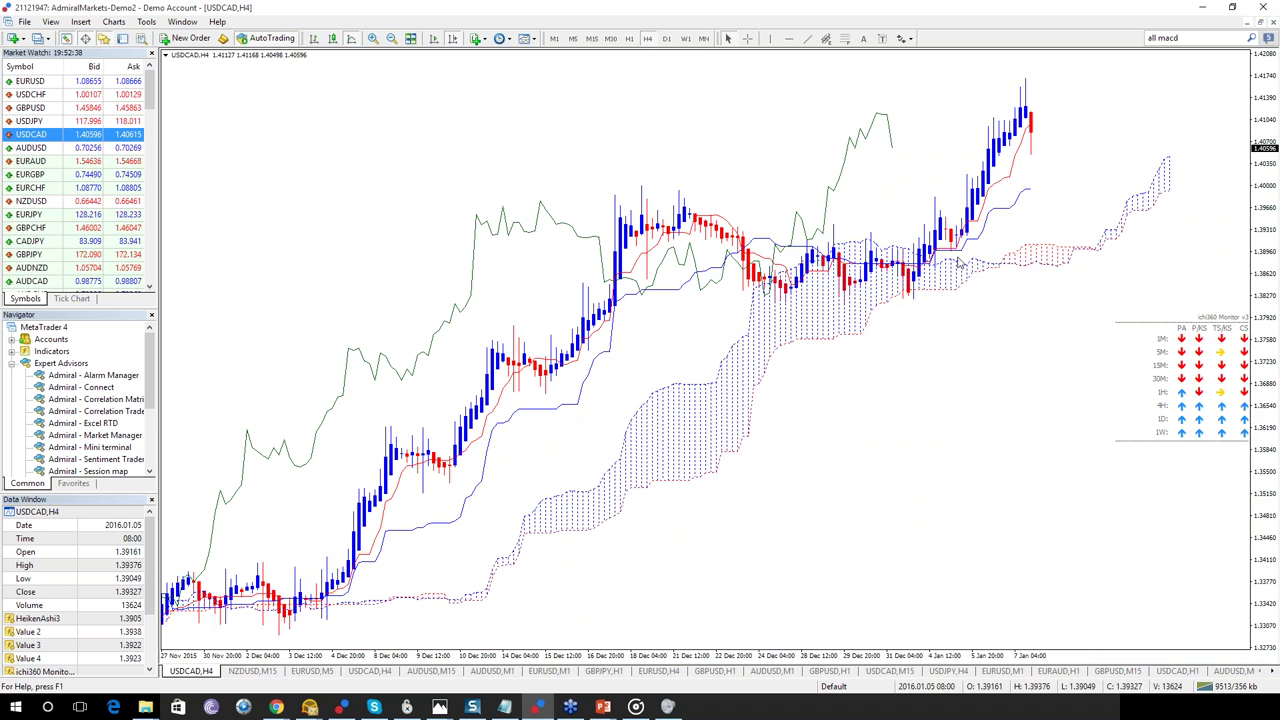
Step: Draw a Fibonacci retracement over the 4 January 2016 rise on the USDCAD H4 chart and mark the 2016.01.05 08:00 candle with a vertical line
click(81, 22)
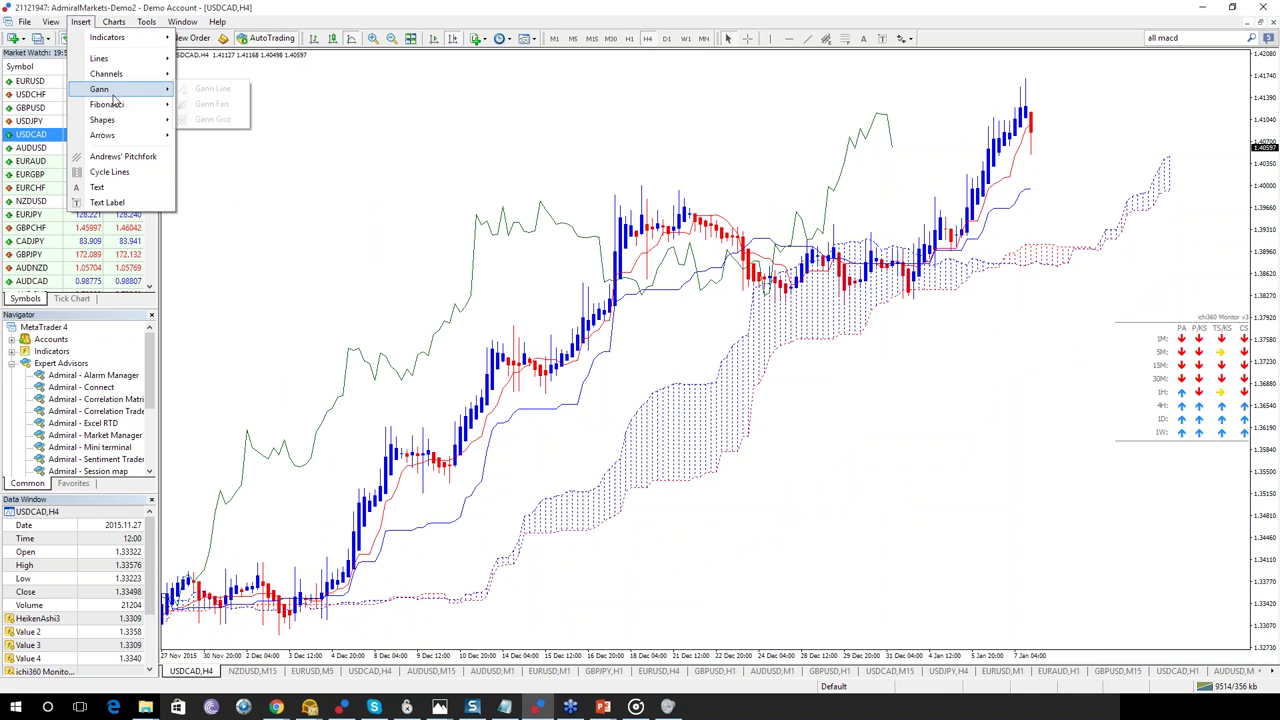
mouse_move(107, 104)
click(215, 104)
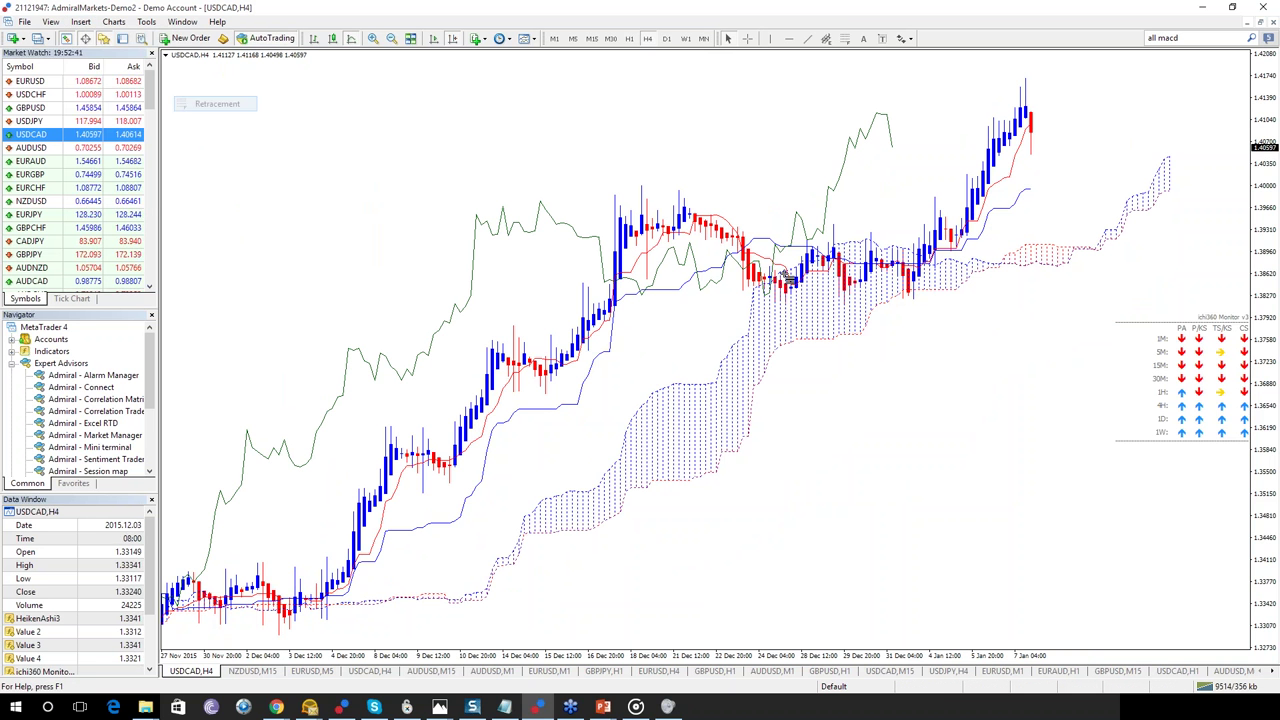
drag(912, 295, 938, 197)
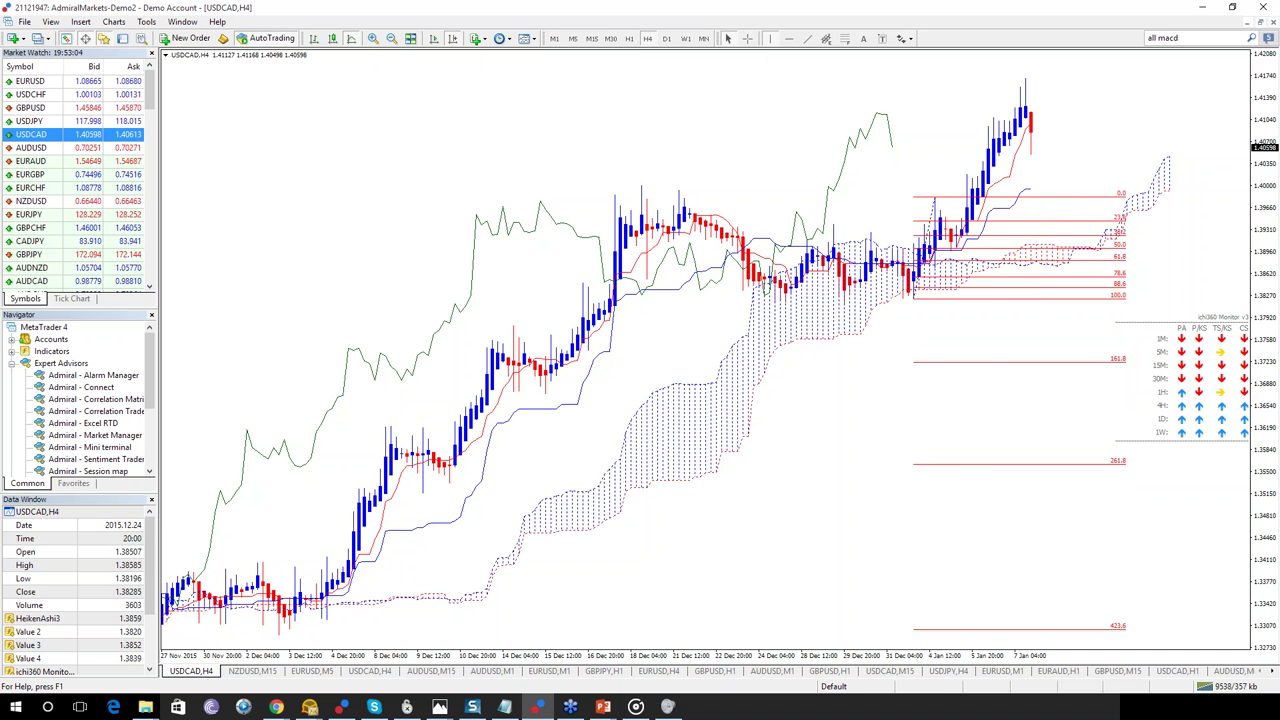
drag(924, 250, 957, 250)
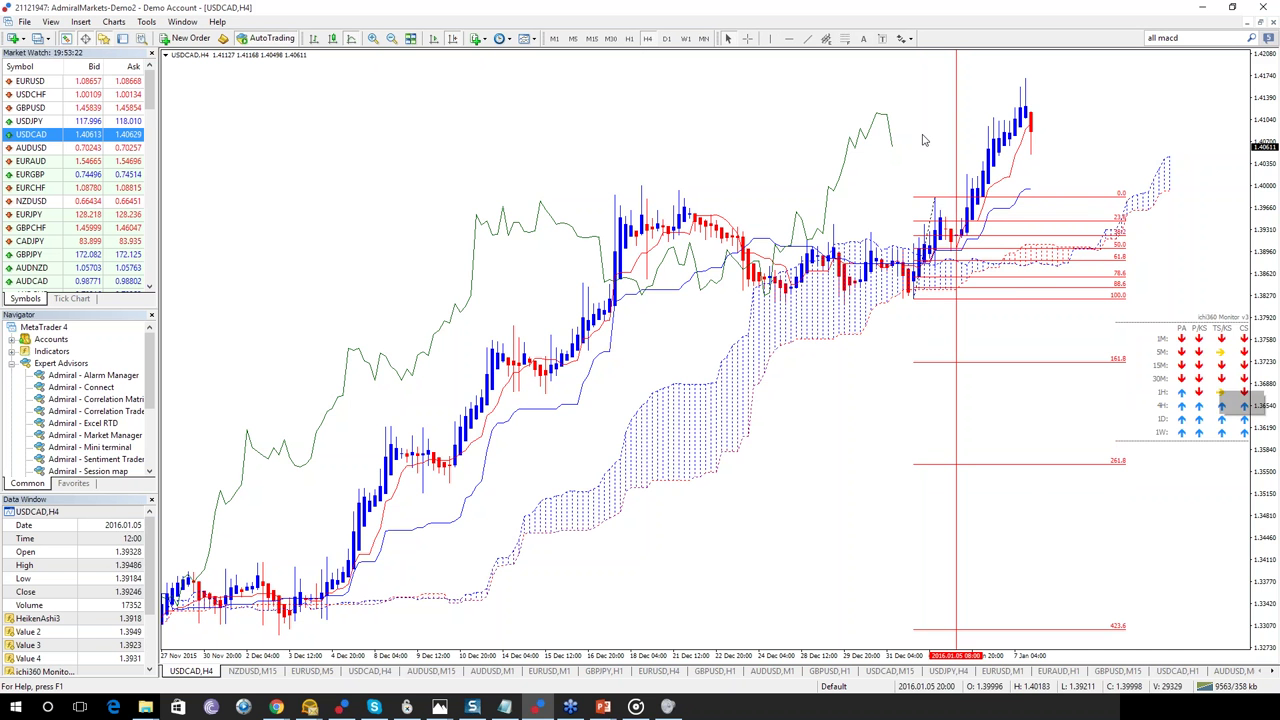
Step: Switch the USDCAD chart to the H1 timeframe and measure the rise from the 2016.01.05 10:00 candle to the 7 January high
click(629, 38)
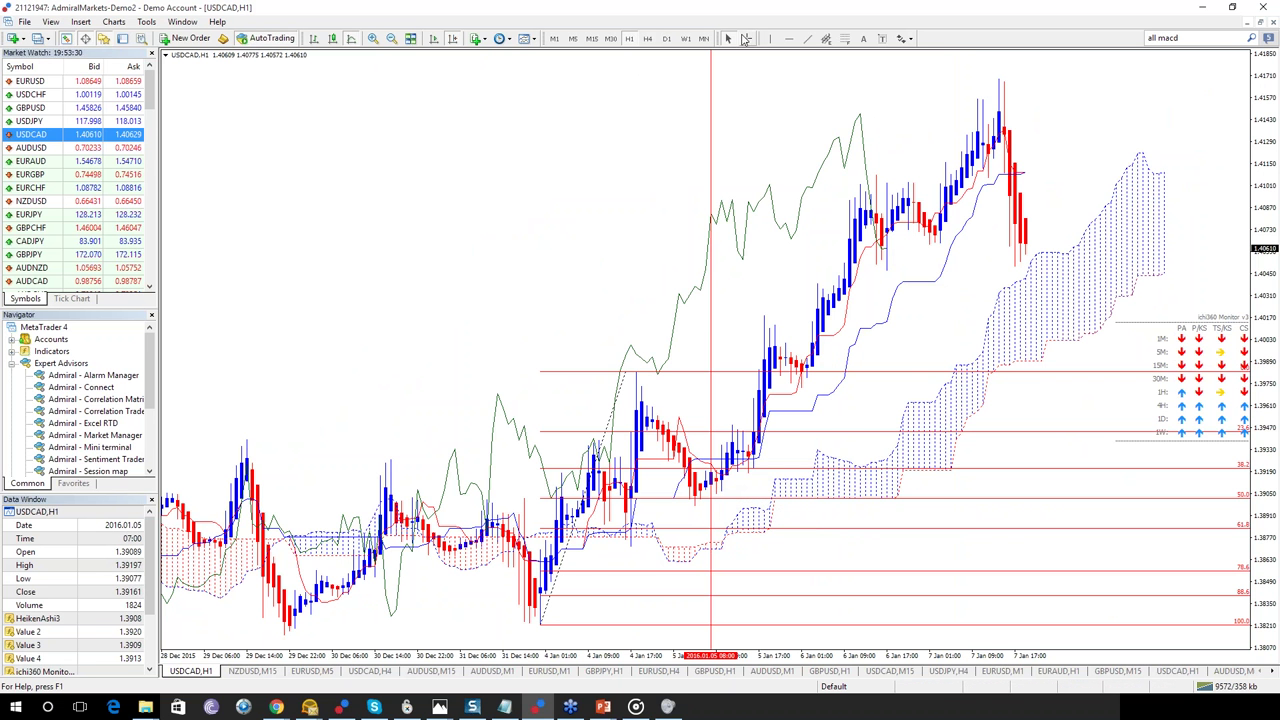
middle_click(722, 482)
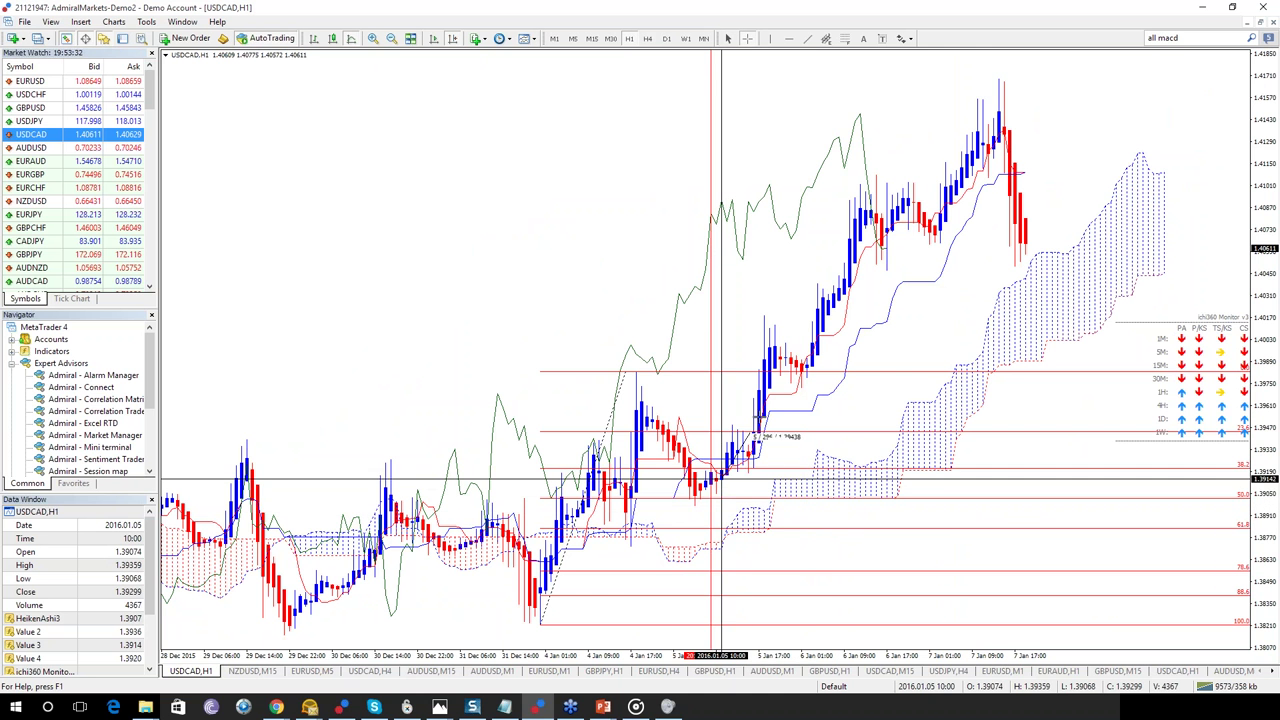
drag(722, 481, 995, 74)
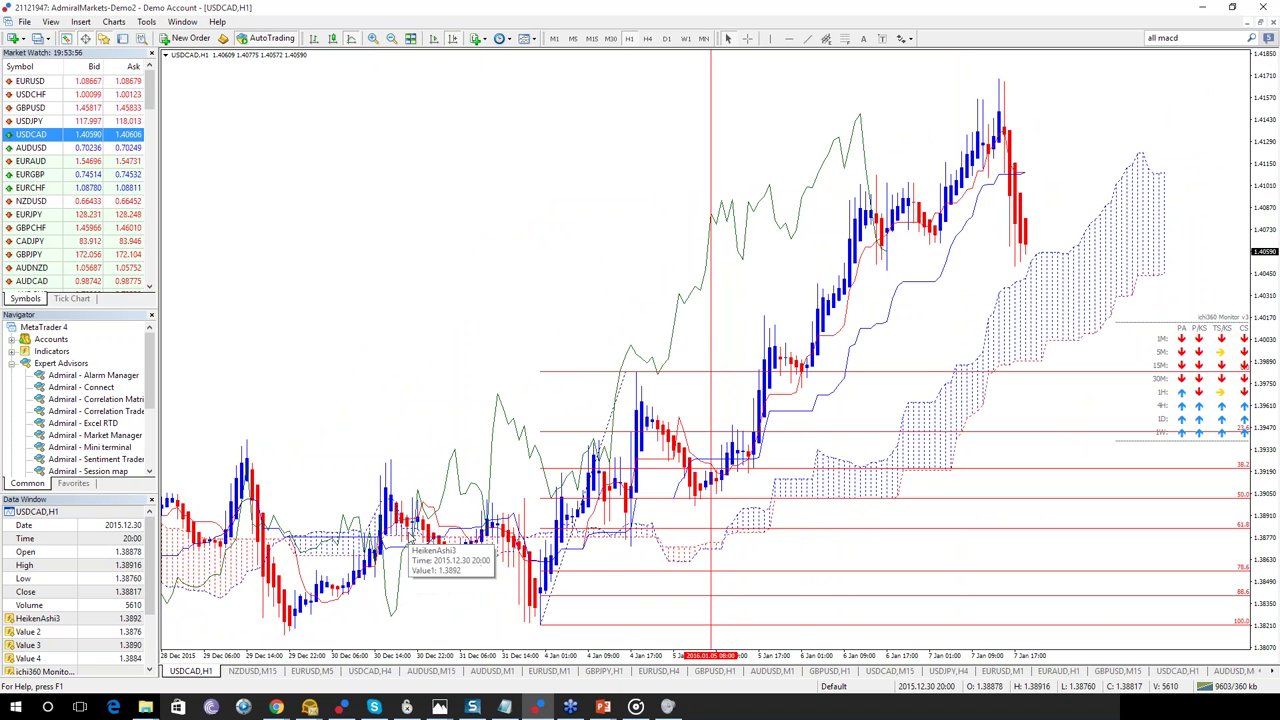
Step: Examine the earlier USDCAD H1 price action back to 11 December 2015 against the Heiken Ashi candles and Ichimoku cloud
drag(338, 456, 655, 343)
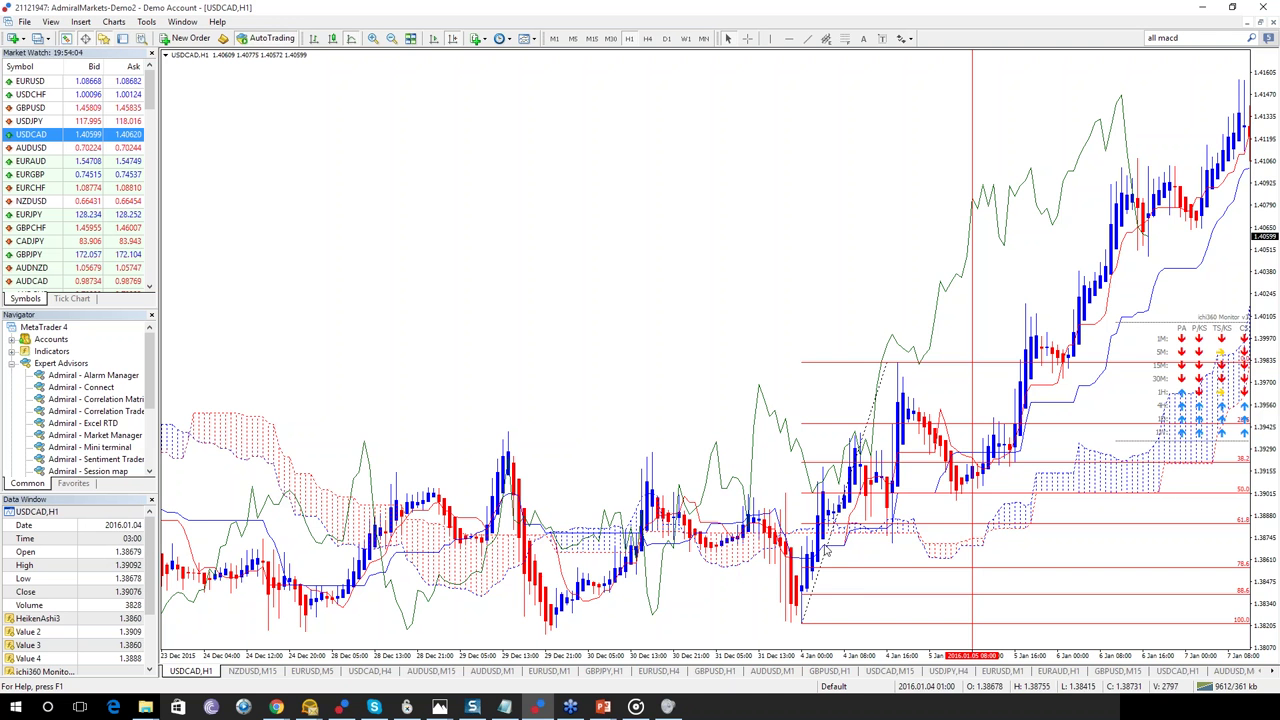
drag(707, 390, 465, 372)
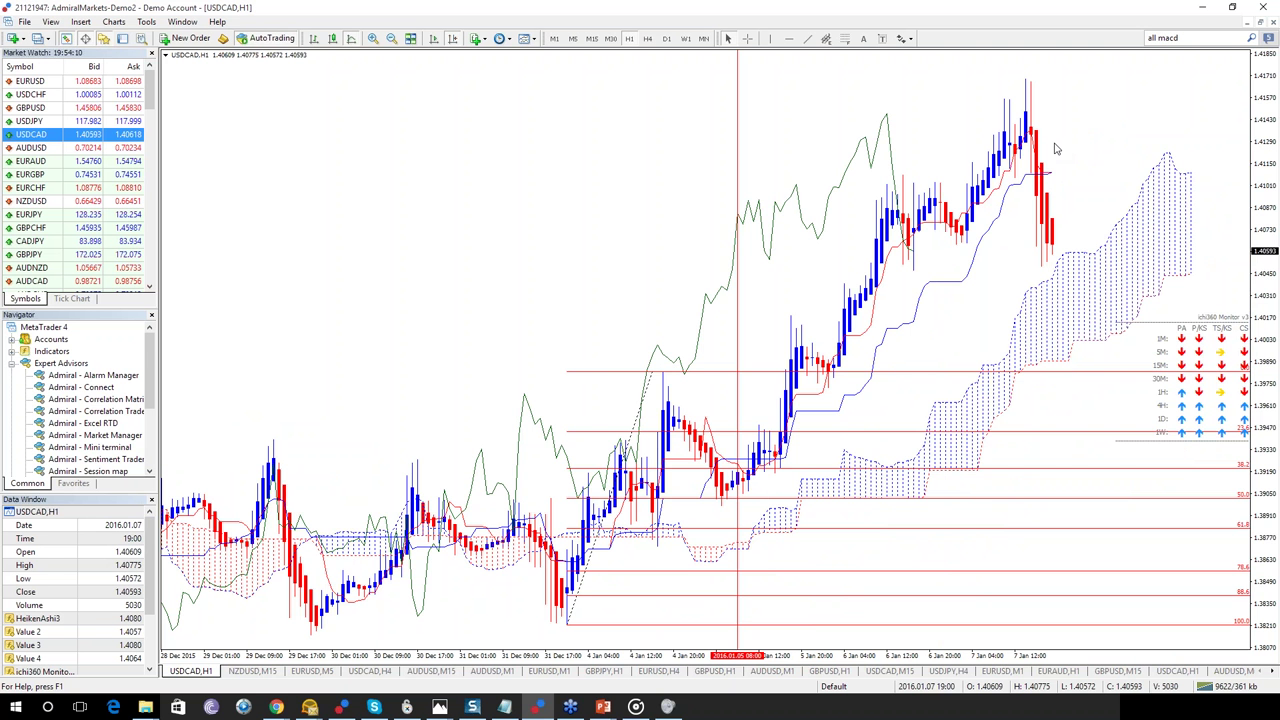
scroll(398, 380, down, 10)
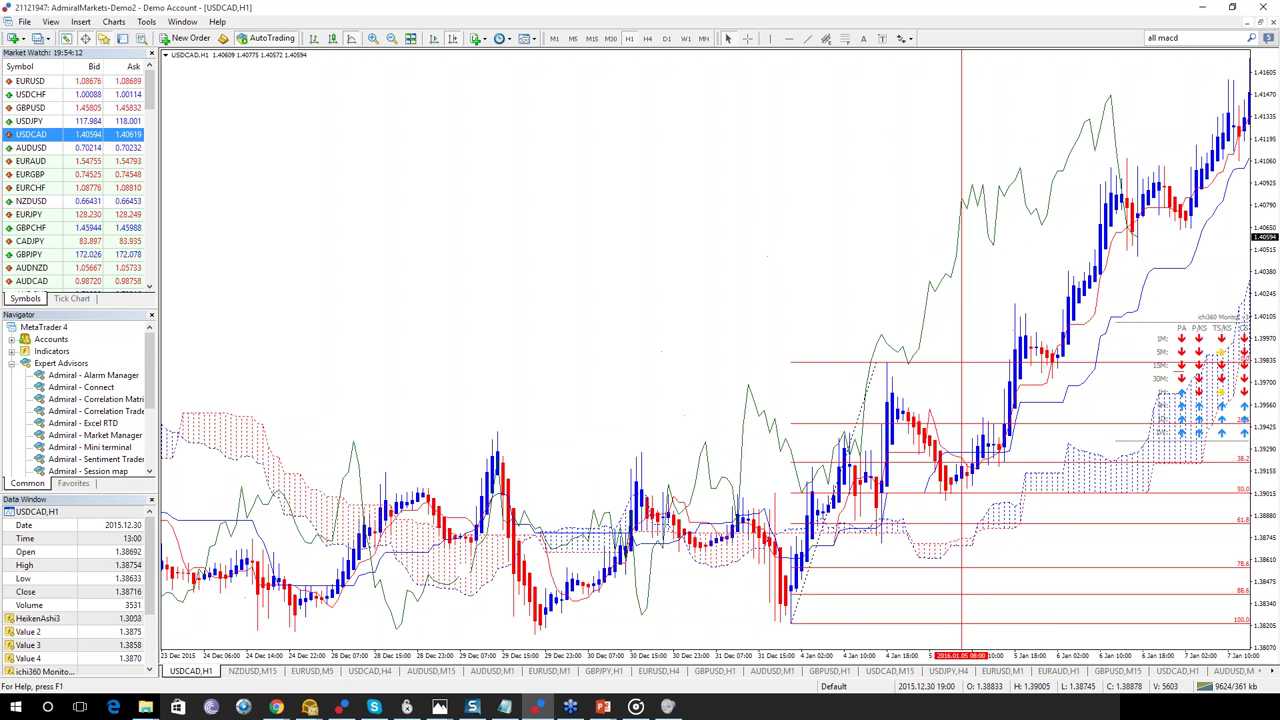
scroll(935, 365, down, 5)
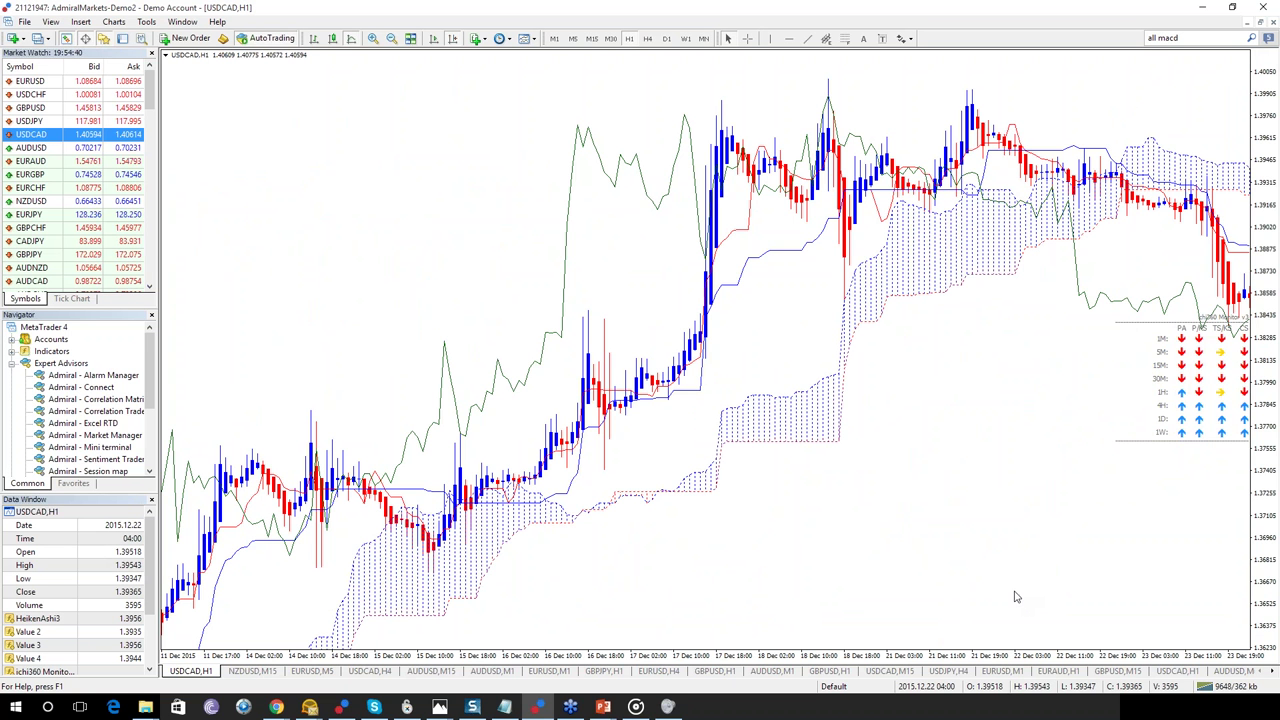
mouse_move(790, 215)
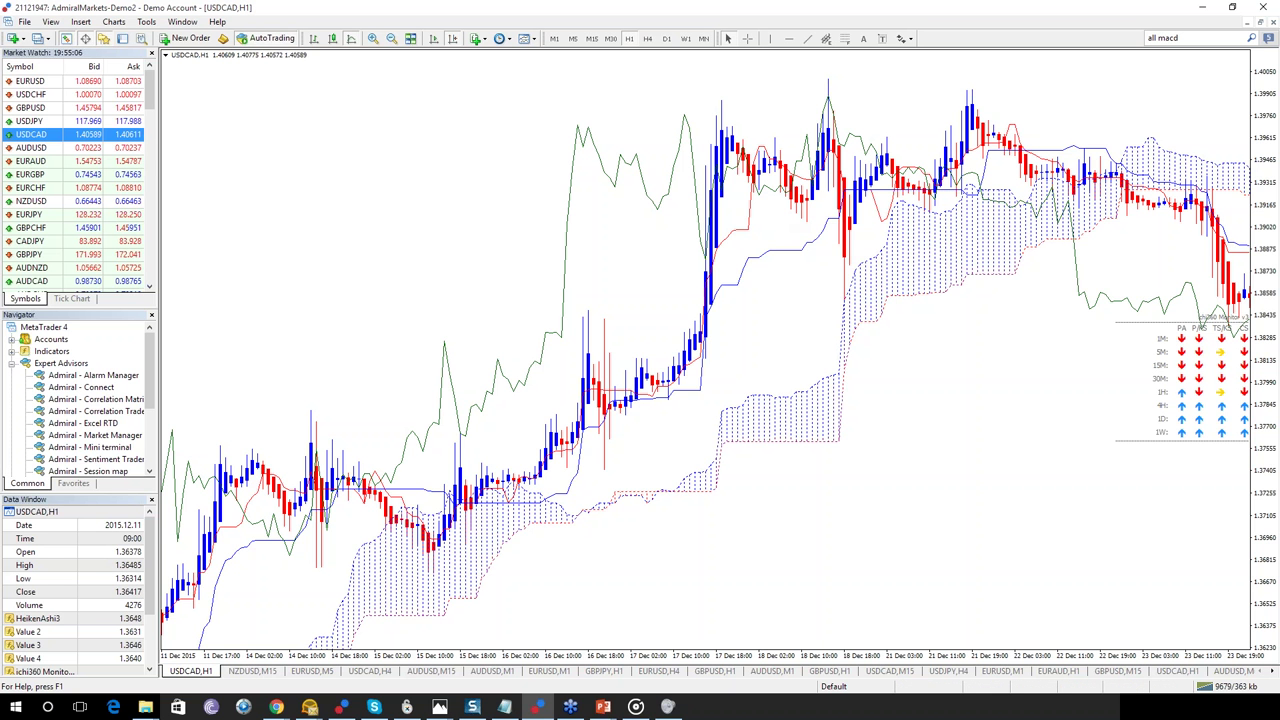
key(alt+Tab)
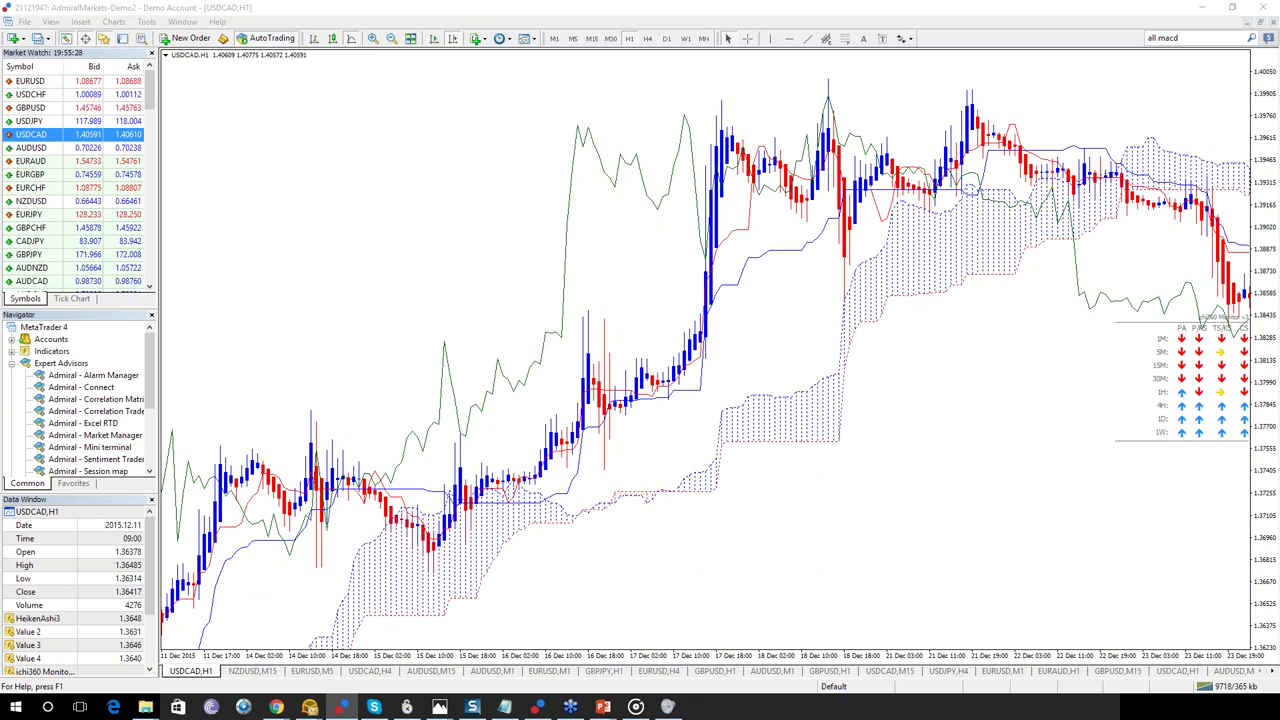
click(538, 707)
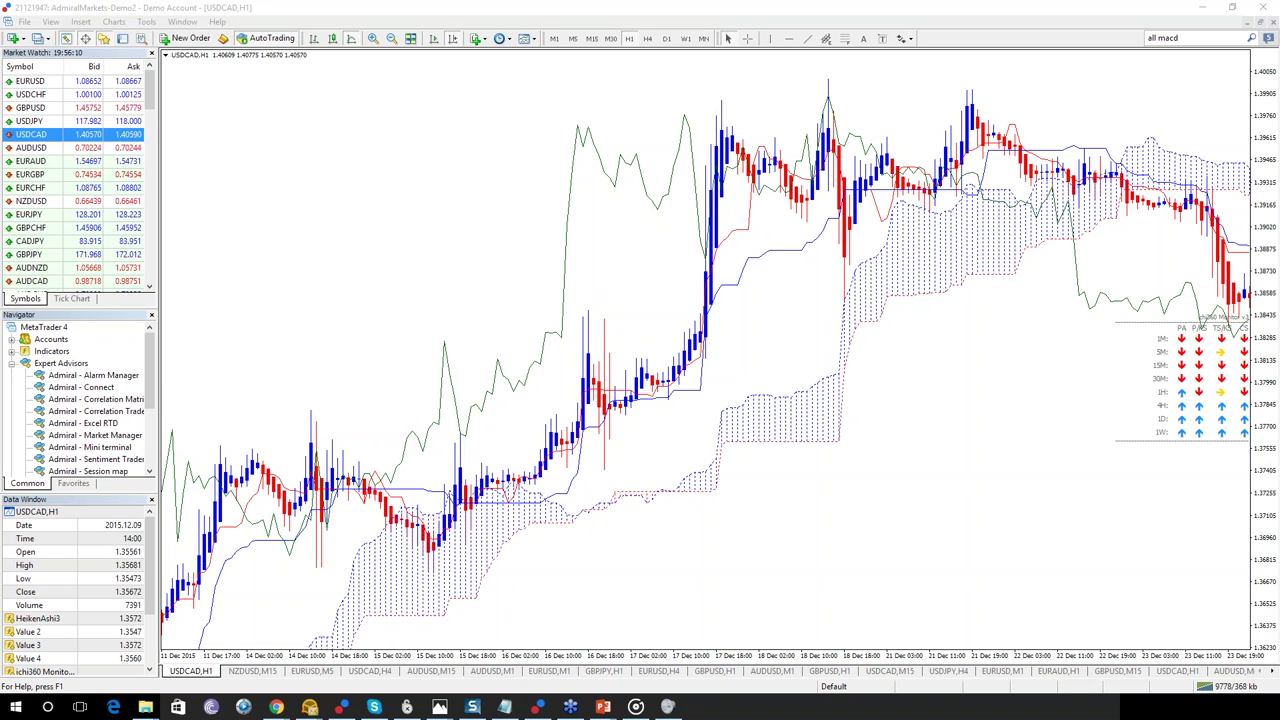
Step: Remove the vertical line at 2016.01.05 08:00 and the Fibonacci retracement from the USDCAD H1 chart
click(986, 444)
scroll(986, 444, down, 10)
scroll(1018, 238, down, 5)
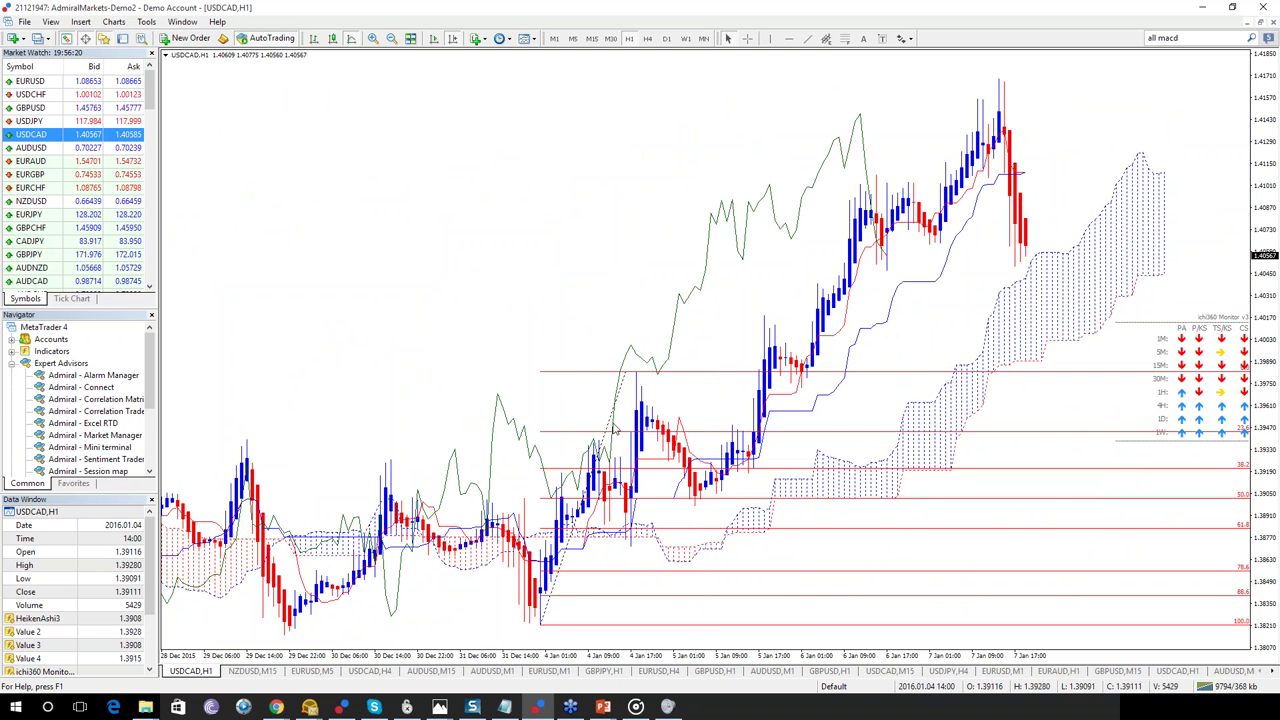
double_click(647, 432)
key(Delete)
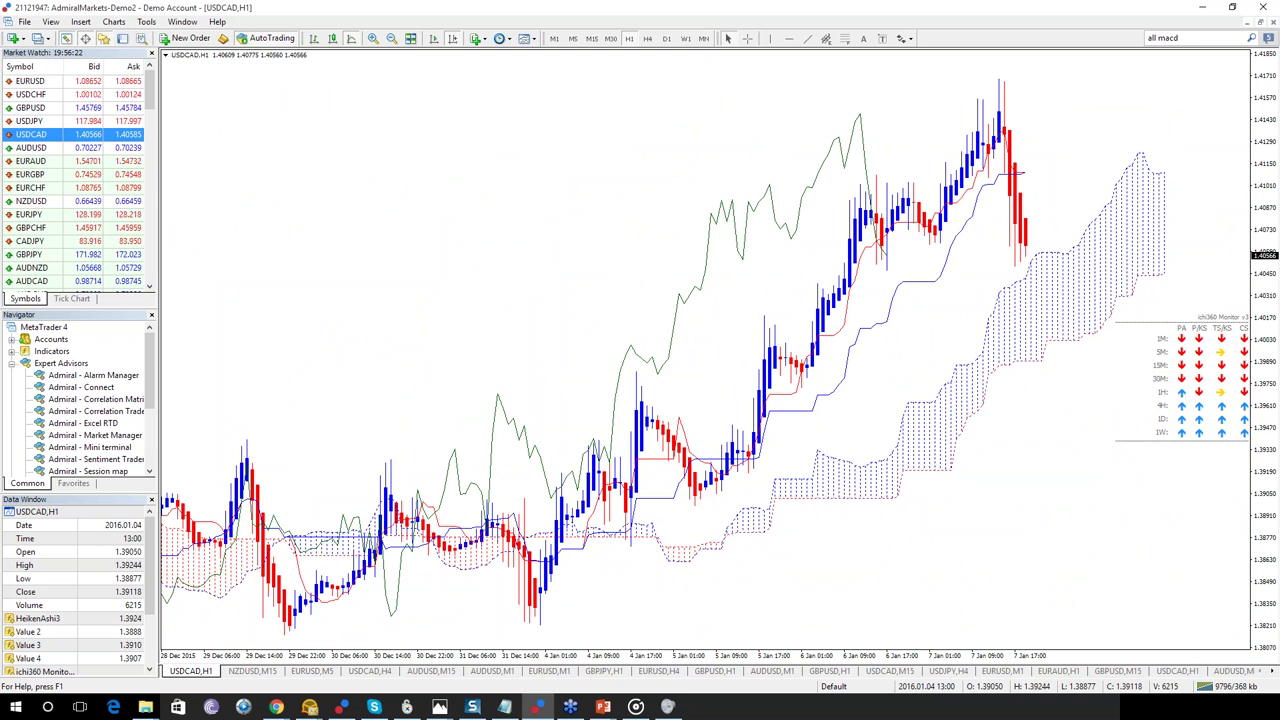